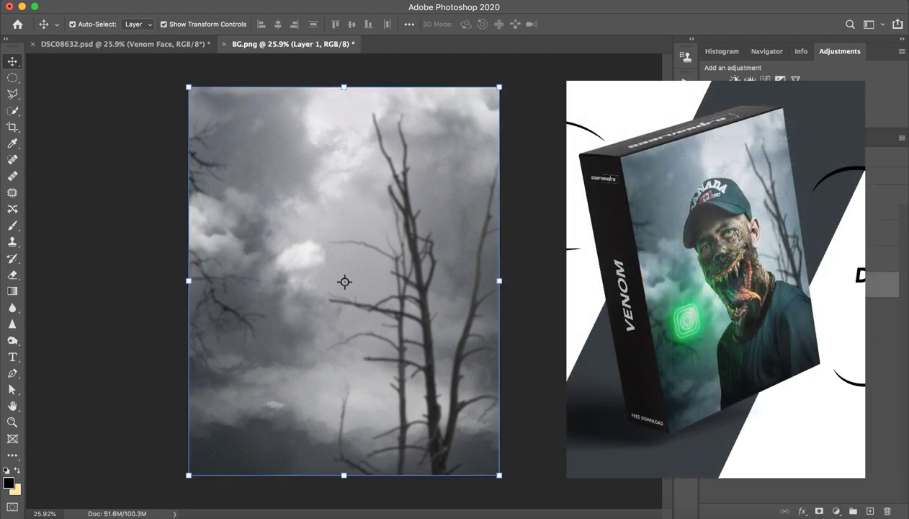
Rename the stormy sky layer to BG and make the Saarvendra cut-out of the man visible above it
{"action": "key", "text": "Return"}
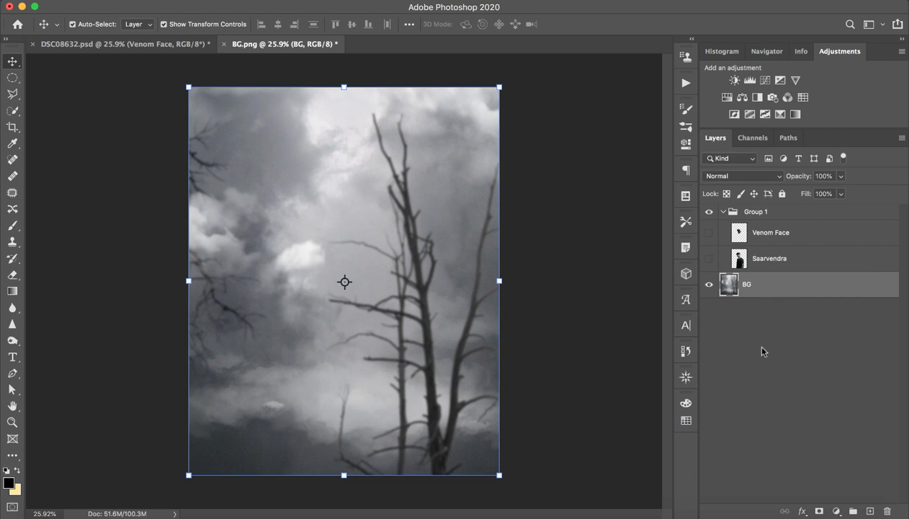
{"action": "left_click_drag", "start_coordinate": [792, 260], "coordinate": [724, 269]}
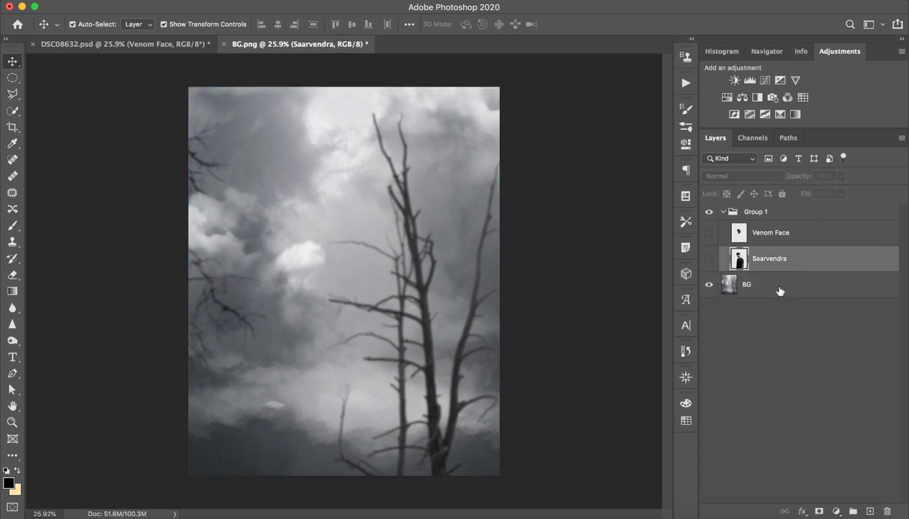
{"action": "left_click", "coordinate": [709, 257]}
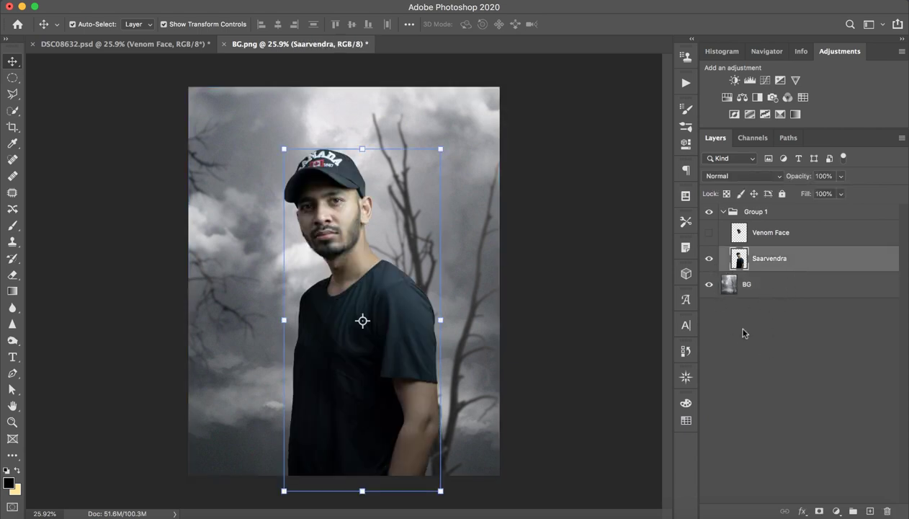
{"action": "left_click", "coordinate": [742, 328]}
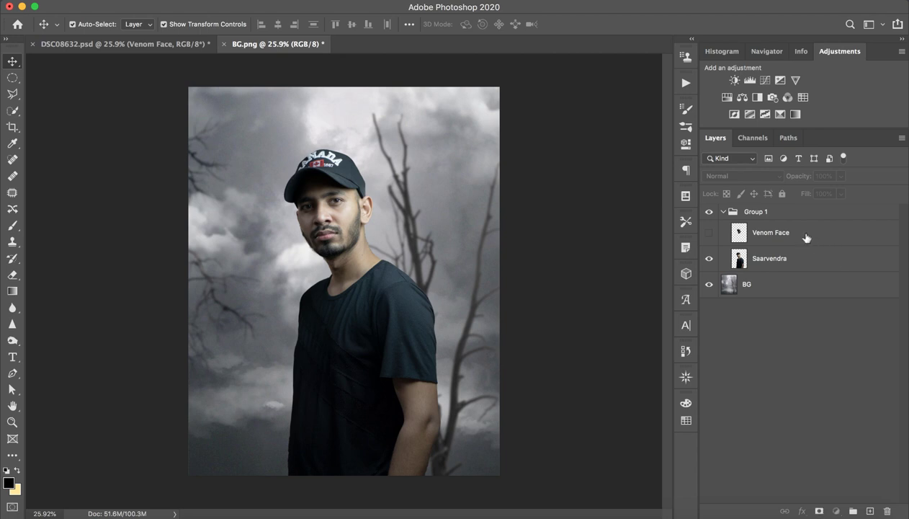
Show the Venom Face layer on its own, hiding the man's photo, and zoom in on the monster
{"action": "left_click", "coordinate": [792, 233]}
{"action": "left_click", "coordinate": [709, 232]}
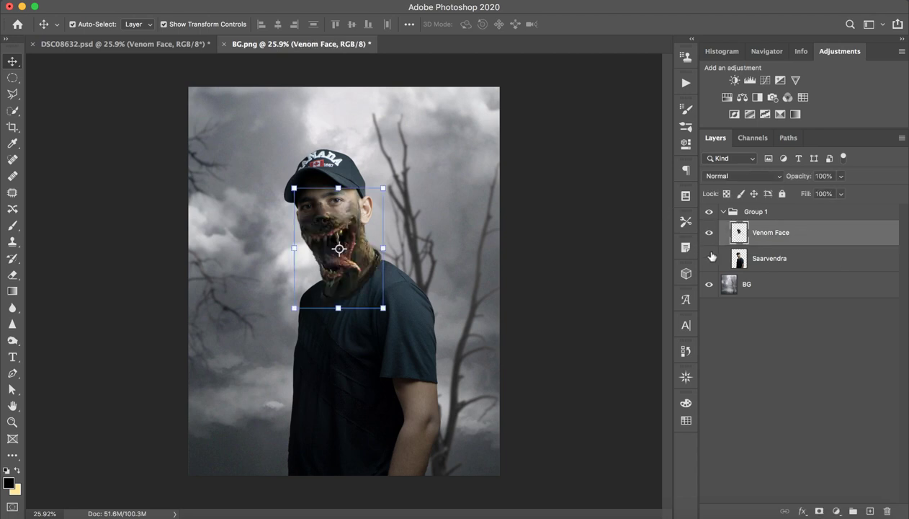
{"action": "left_click", "coordinate": [709, 258]}
{"action": "key", "text": "z"}
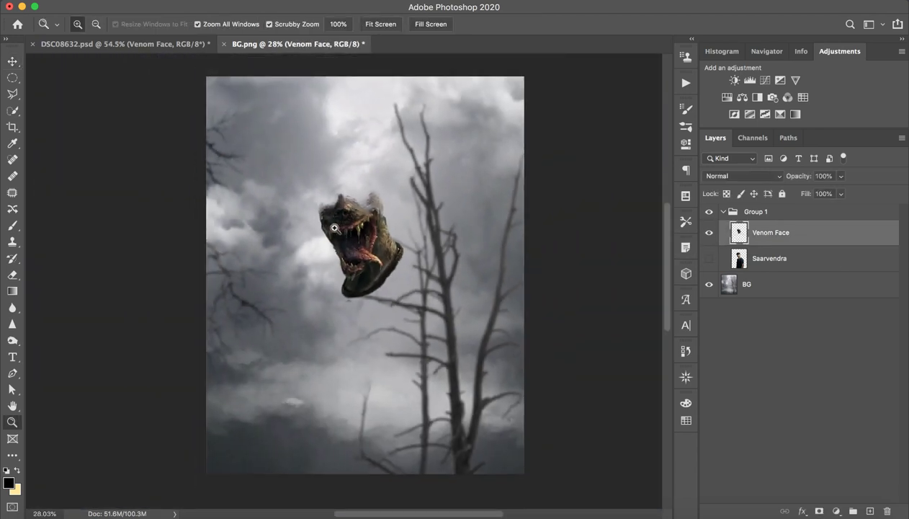
{"action": "left_click_drag", "start_coordinate": [303, 235], "coordinate": [371, 229]}
{"action": "key", "text": "v"}
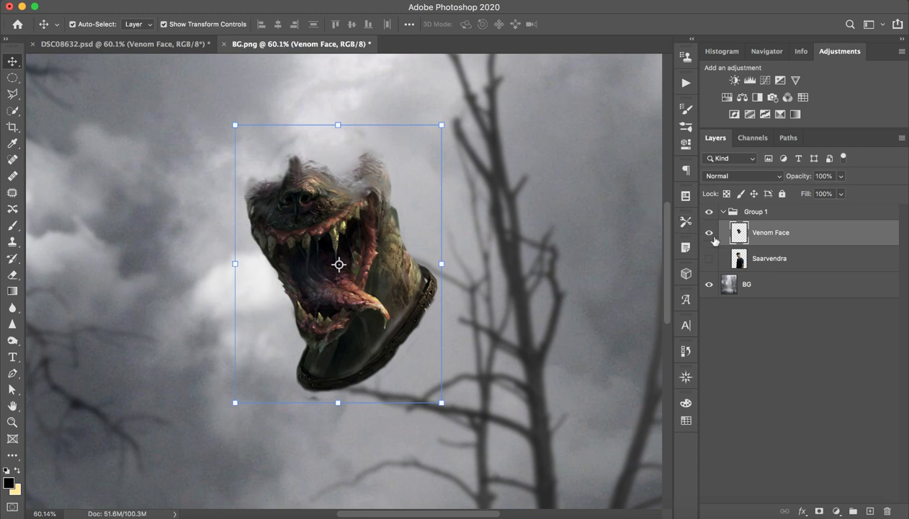
Show the man's photo under Venom Face and toggle the monster layer to compare it with the real face
{"action": "left_click", "coordinate": [708, 233]}
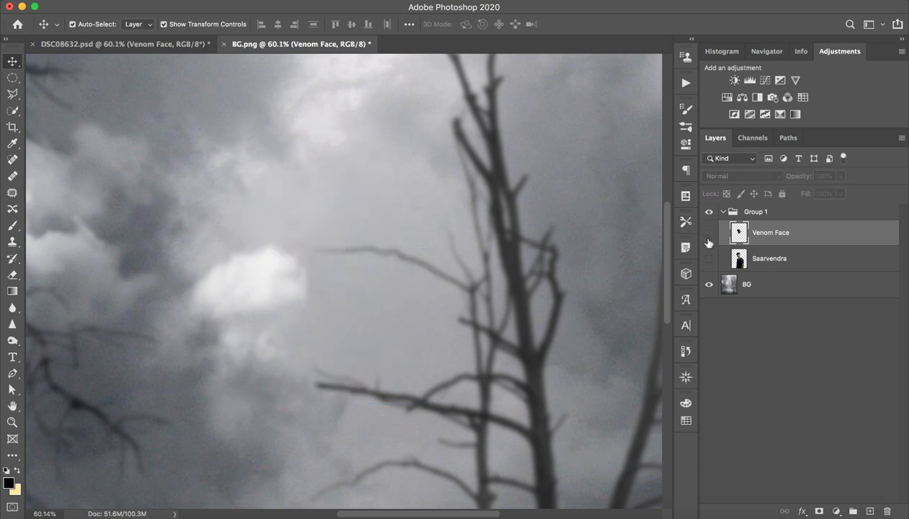
{"action": "left_click", "coordinate": [709, 233]}
{"action": "left_click", "coordinate": [709, 258]}
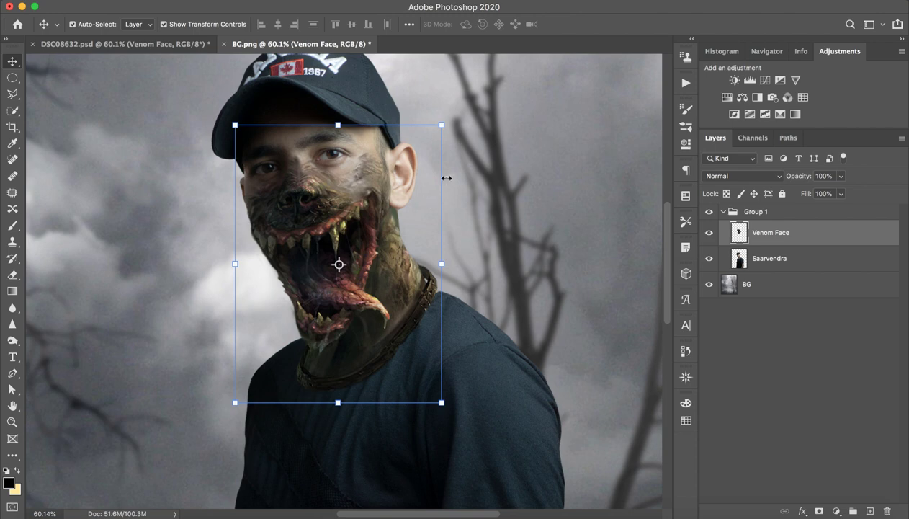
{"action": "key", "text": "z"}
{"action": "left_click_drag", "start_coordinate": [304, 162], "coordinate": [363, 151]}
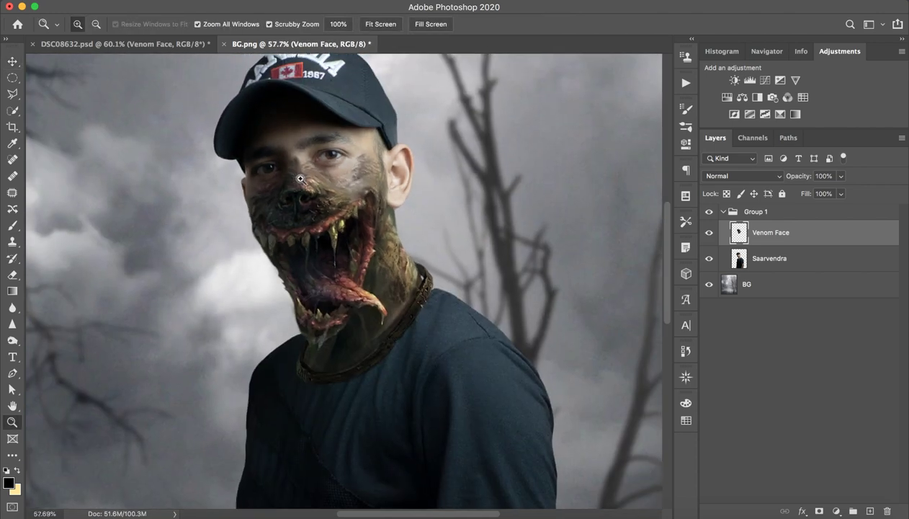
{"action": "key", "text": "v"}
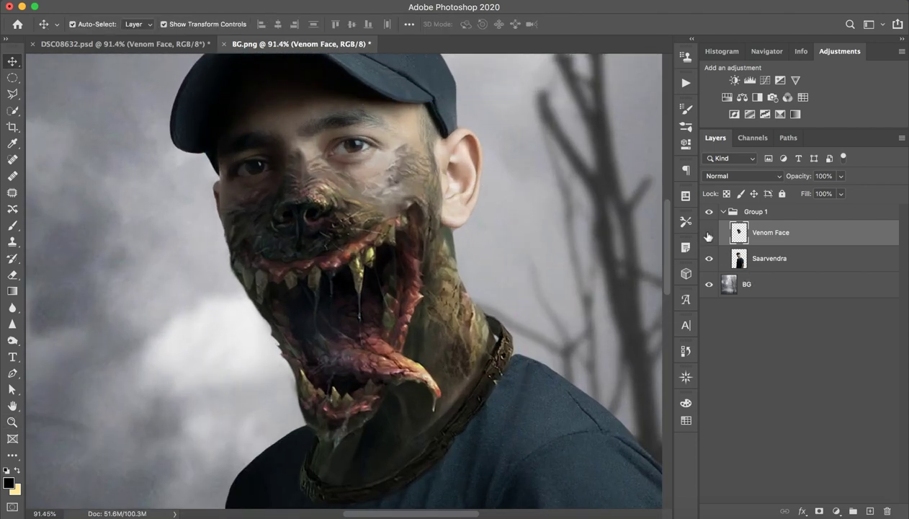
{"action": "left_click", "coordinate": [709, 233]}
{"action": "left_click", "coordinate": [709, 233]}
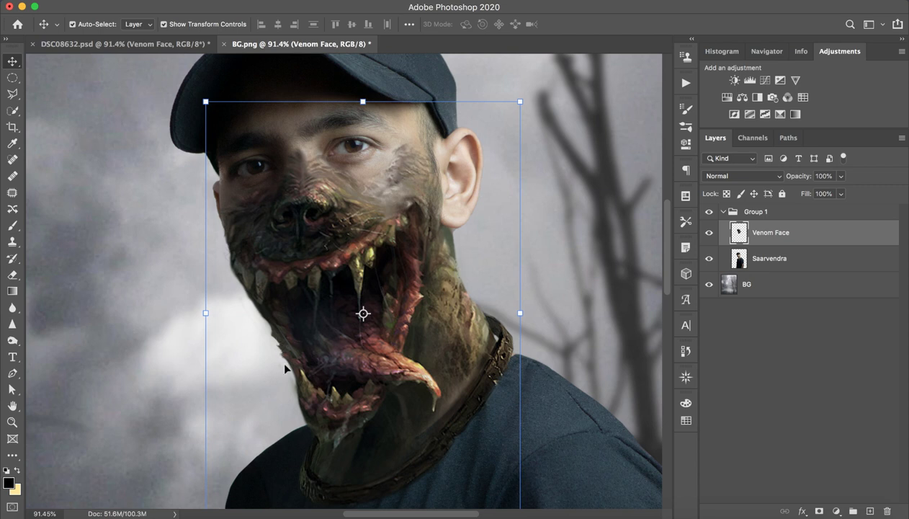
{"action": "mouse_move", "coordinate": [284, 407]}
{"action": "left_mouse_down"}
{"action": "mouse_move", "coordinate": [299, 325]}
{"action": "mouse_move", "coordinate": [315, 327]}
{"action": "left_mouse_up"}
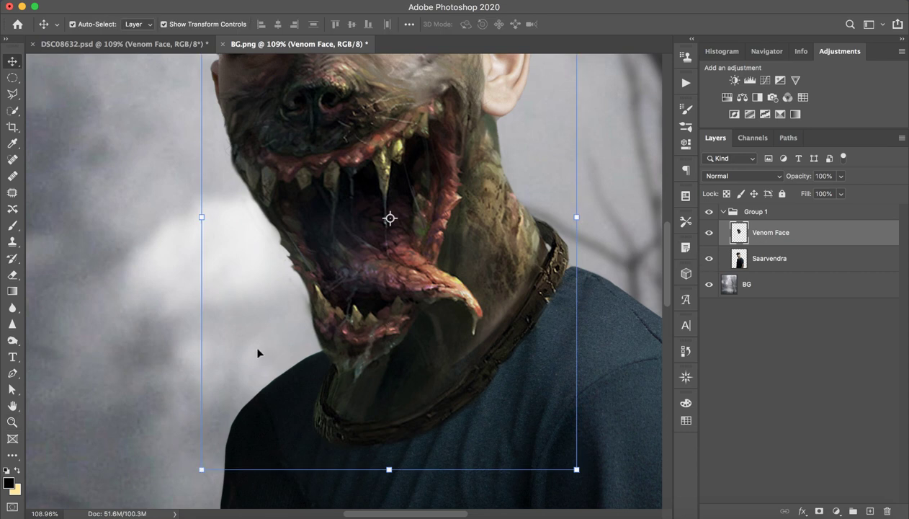
Shrink the brush tip to 14 px, adjusting its size and hardness
{"action": "key", "text": "b"}
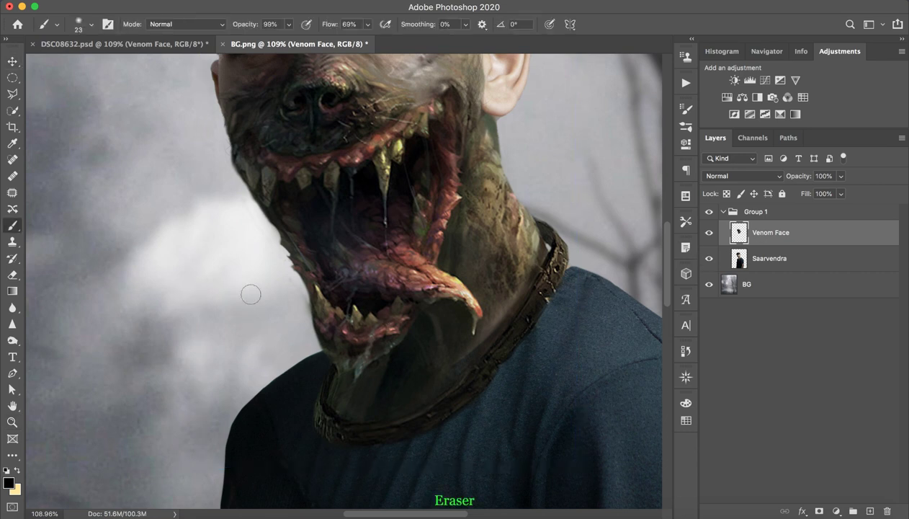
{"action": "left_click_drag", "start_coordinate": [257, 281], "coordinate": [249, 283]}
{"action": "left_click_drag", "start_coordinate": [152, 277], "coordinate": [148, 391]}
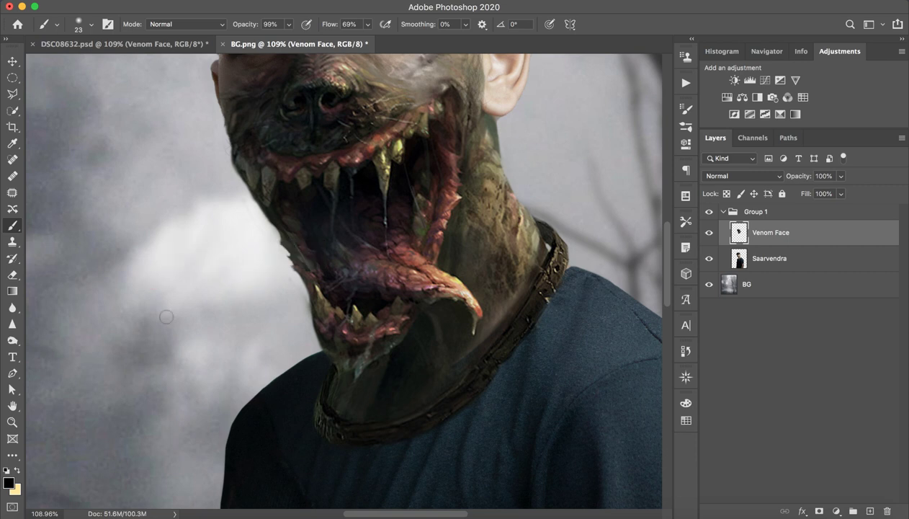
{"action": "left_click_drag", "start_coordinate": [157, 302], "coordinate": [149, 342]}
{"action": "left_click_drag", "start_coordinate": [293, 288], "coordinate": [288, 282]}
Zoom in on the creature's mouth, then fit the whole image back in the window
{"action": "key", "text": "z"}
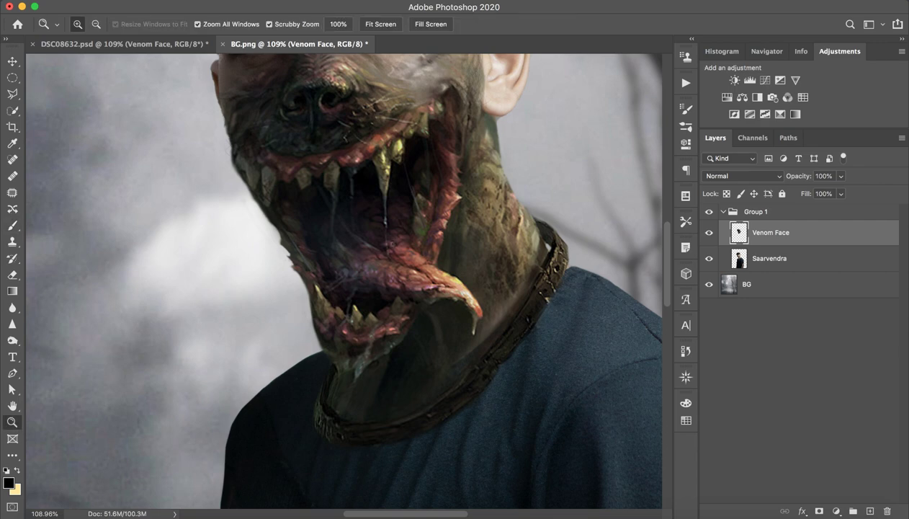
{"action": "left_click", "coordinate": [314, 263], "text": "alt"}
{"action": "left_click", "coordinate": [313, 263], "text": "alt"}
{"action": "left_click_drag", "start_coordinate": [317, 265], "coordinate": [323, 267]}
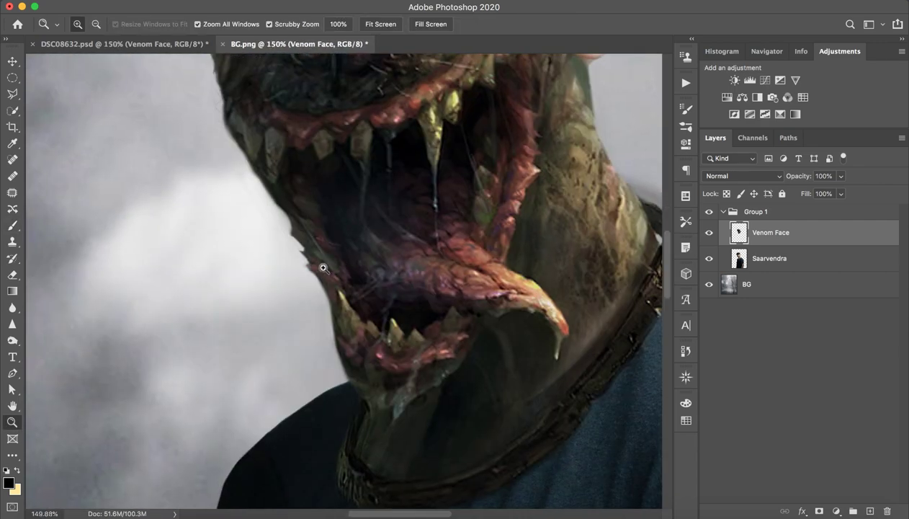
{"action": "left_click", "coordinate": [323, 268]}
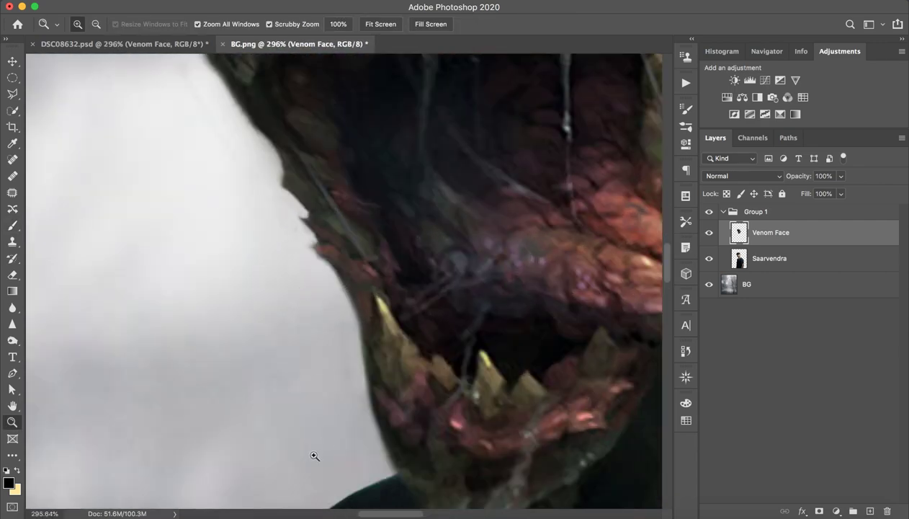
{"action": "left_click", "coordinate": [306, 320], "text": "alt"}
{"action": "key", "text": "ctrl+0"}
{"action": "mouse_move", "coordinate": [292, 324]}
{"action": "left_mouse_down"}
{"action": "mouse_move", "coordinate": [357, 294]}
{"action": "mouse_move", "coordinate": [342, 281]}
{"action": "left_mouse_up"}
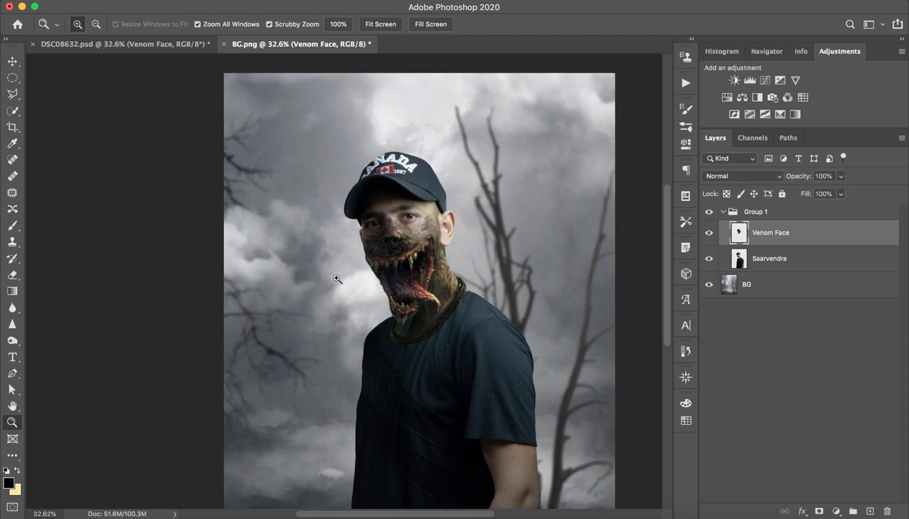
Try a 607 px eraser on the cheek and jaw at 100% flow, undoing each stroke
{"action": "left_click", "coordinate": [13, 275]}
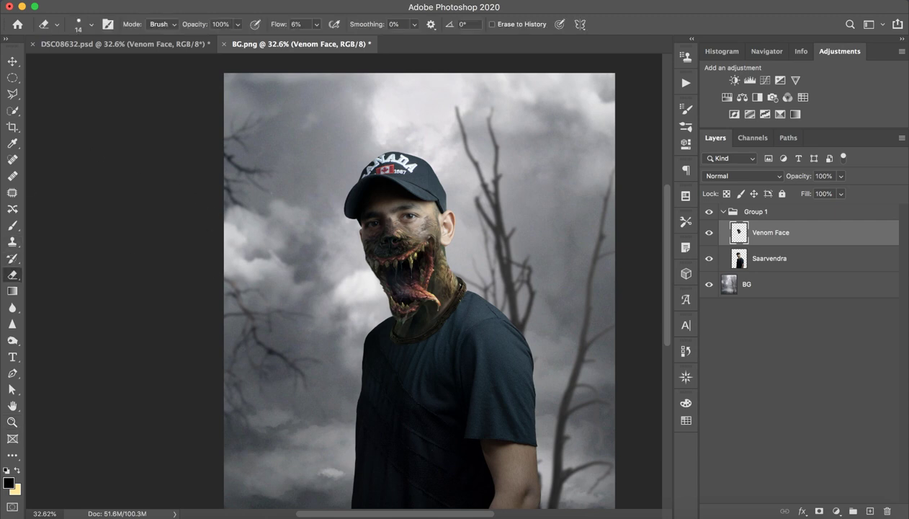
{"action": "left_click_drag", "start_coordinate": [299, 261], "coordinate": [300, 458]}
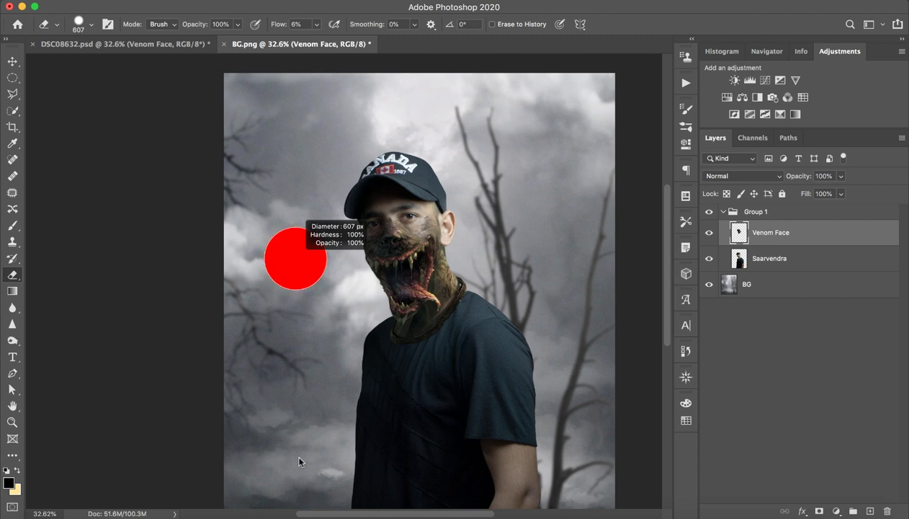
{"action": "left_click_drag", "start_coordinate": [299, 261], "coordinate": [425, 277]}
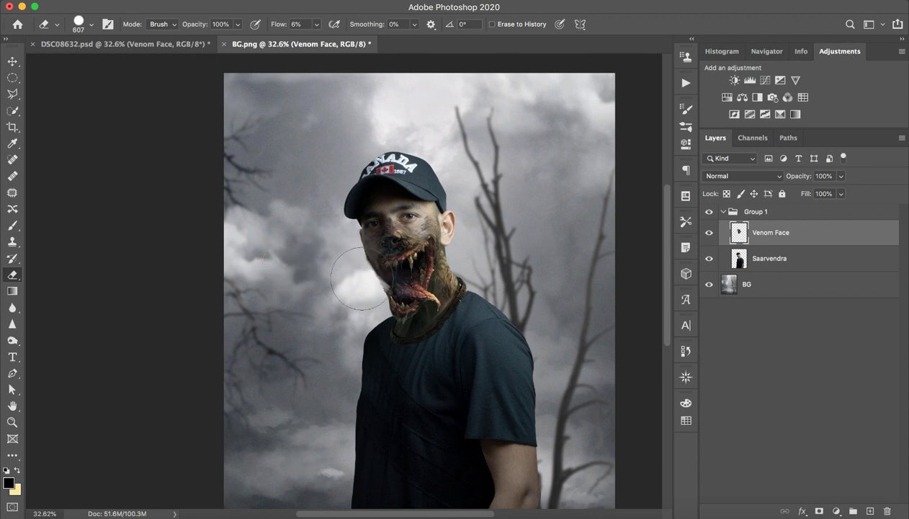
{"action": "key", "text": "ctrl+z"}
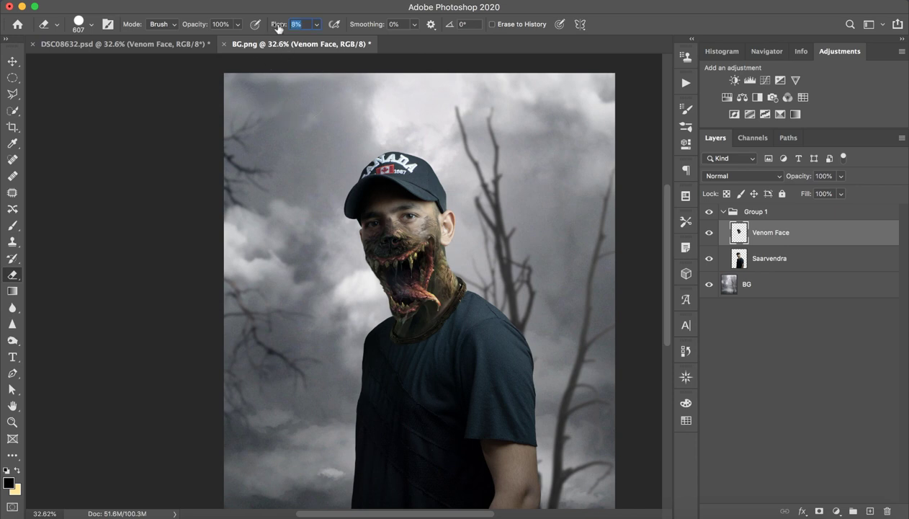
{"action": "left_click_drag", "start_coordinate": [278, 25], "coordinate": [454, 48]}
{"action": "left_click_drag", "start_coordinate": [374, 281], "coordinate": [574, 245]}
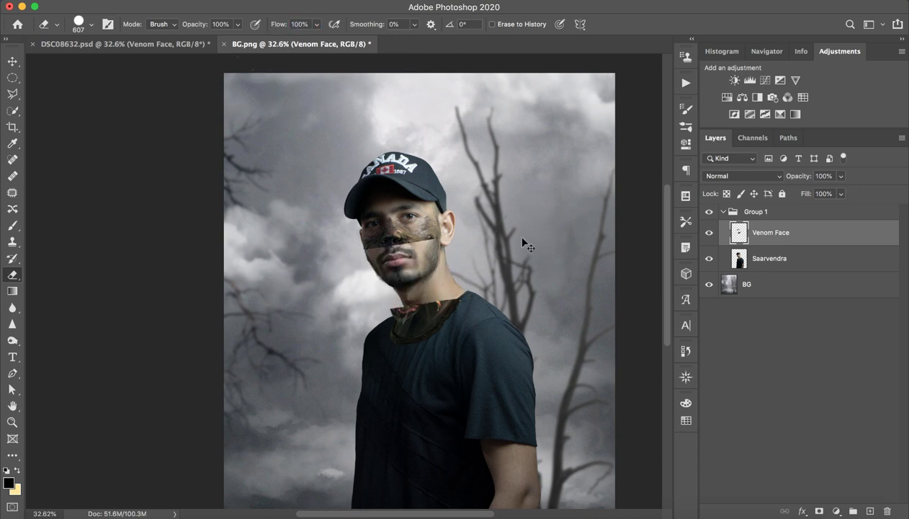
{"action": "key", "text": "ctrl+z"}
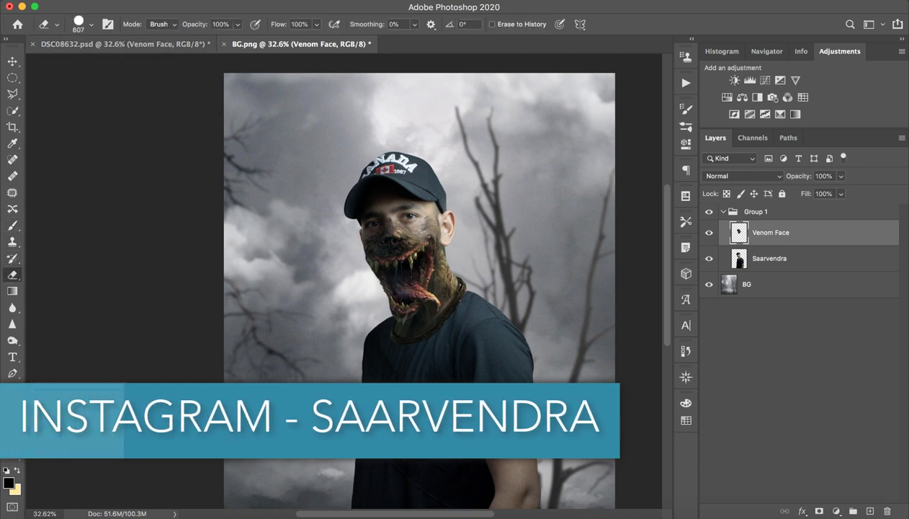
Lower the eraser flow to 10% and adjust its opacity with the number keys
{"action": "left_click_drag", "start_coordinate": [288, 26], "coordinate": [225, 44]}
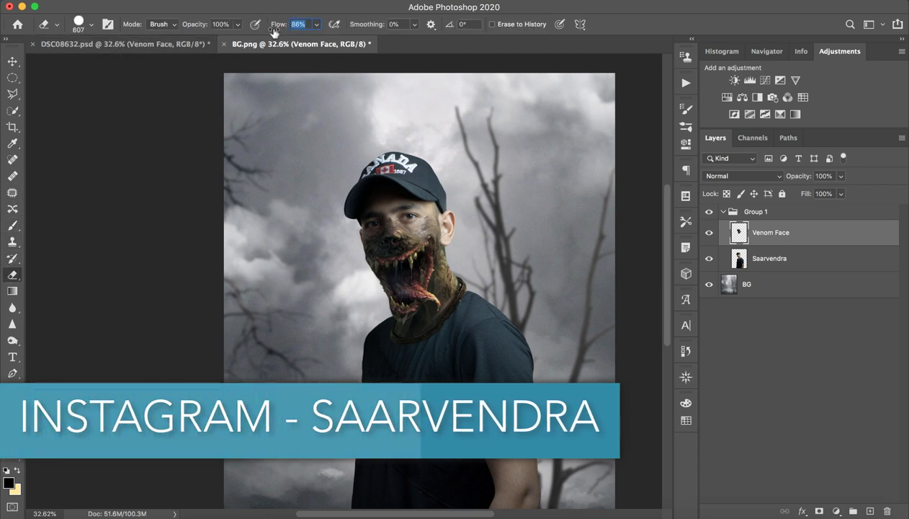
{"action": "type", "text": "10"}
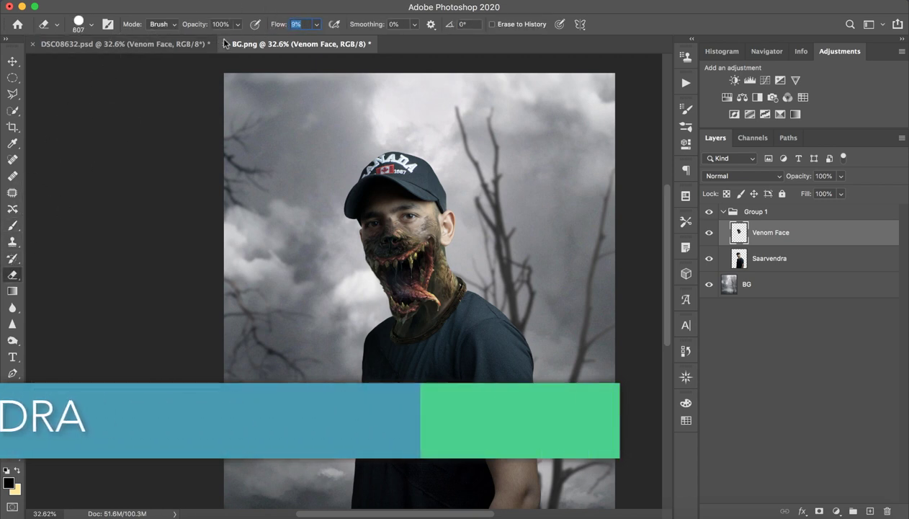
{"action": "key", "text": "Return"}
{"action": "key", "text": "6"}
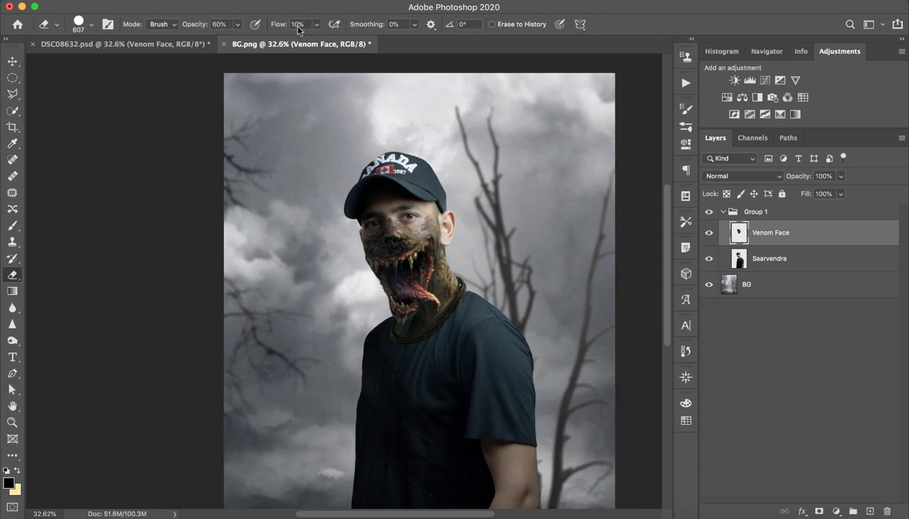
{"action": "key", "text": "0"}
{"action": "type", "text": "6"}
Test an erase on the upper face, undoing and redoing until the venom texture is restored
{"action": "left_click_drag", "start_coordinate": [389, 266], "coordinate": [410, 241]}
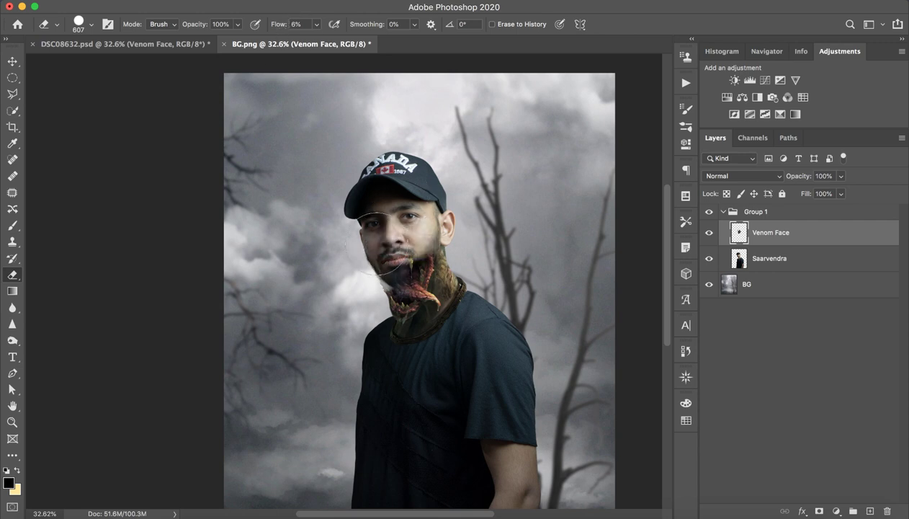
{"action": "key", "text": "ctrl+z"}
{"action": "key", "text": "ctrl+shift+z"}
{"action": "key", "text": "ctrl+shift+z"}
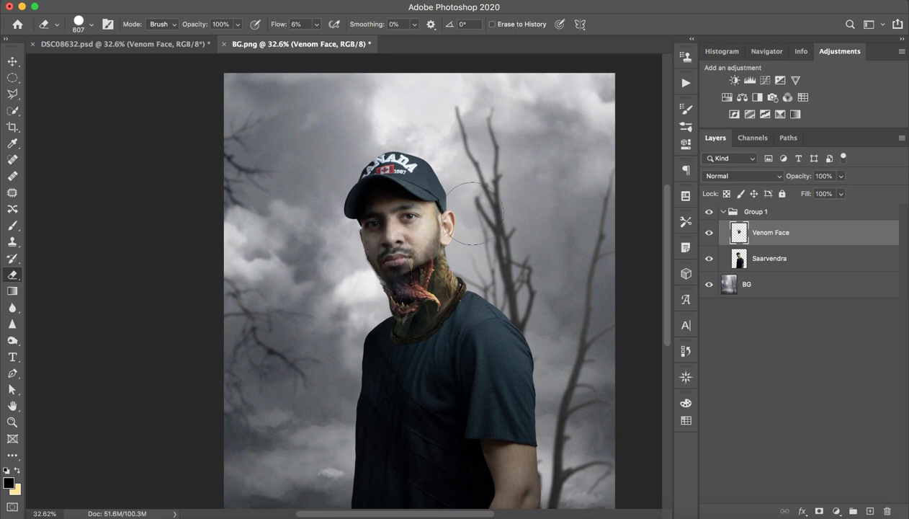
{"action": "key", "text": "ctrl+z"}
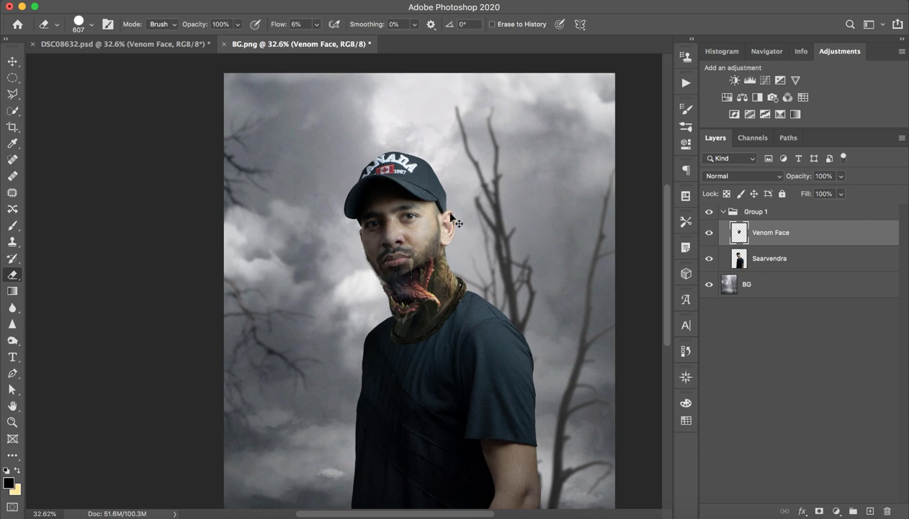
{"action": "key", "text": "ctrl+shift+z"}
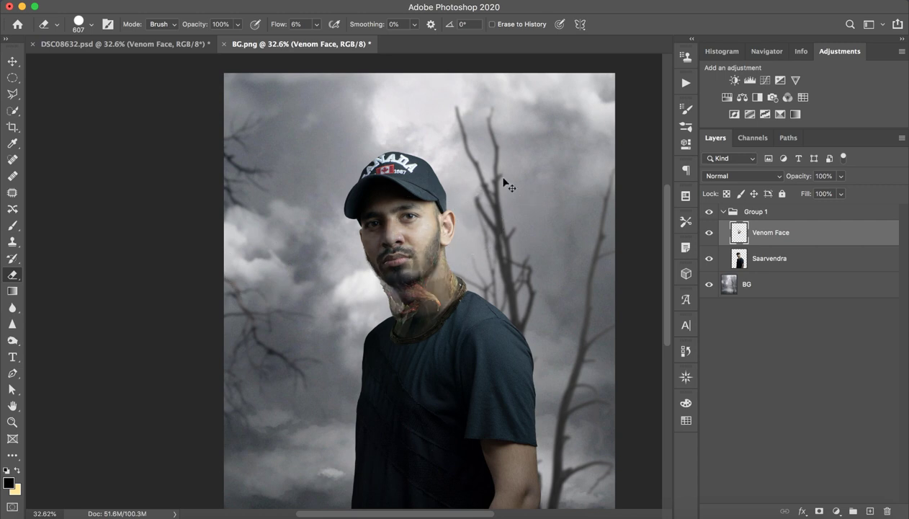
{"action": "key", "text": "ctrl+z"}
{"action": "key", "text": "ctrl+z"}
{"action": "key", "text": "ctrl+z"}
{"action": "key", "text": "ctrl+z"}
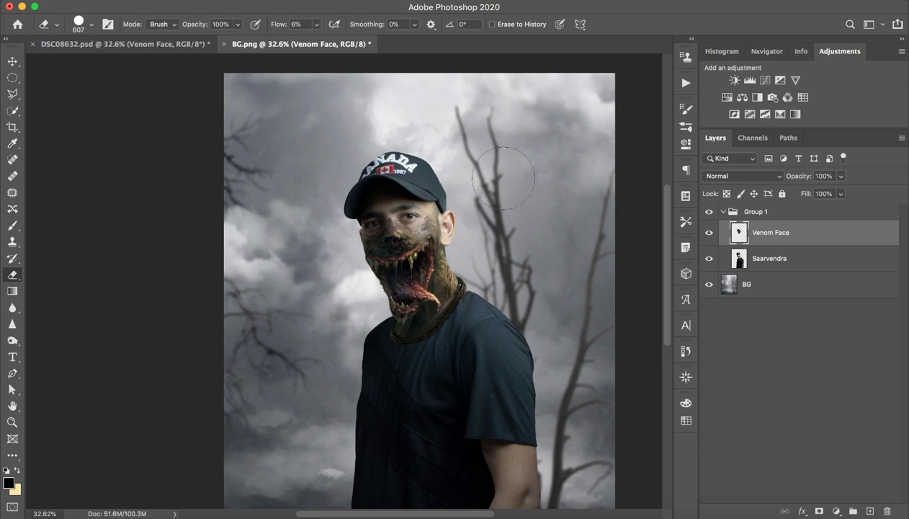
Zoom in on the face and set the eraser to a soft 106 px brush after an undone trial stroke
{"action": "key", "text": "z"}
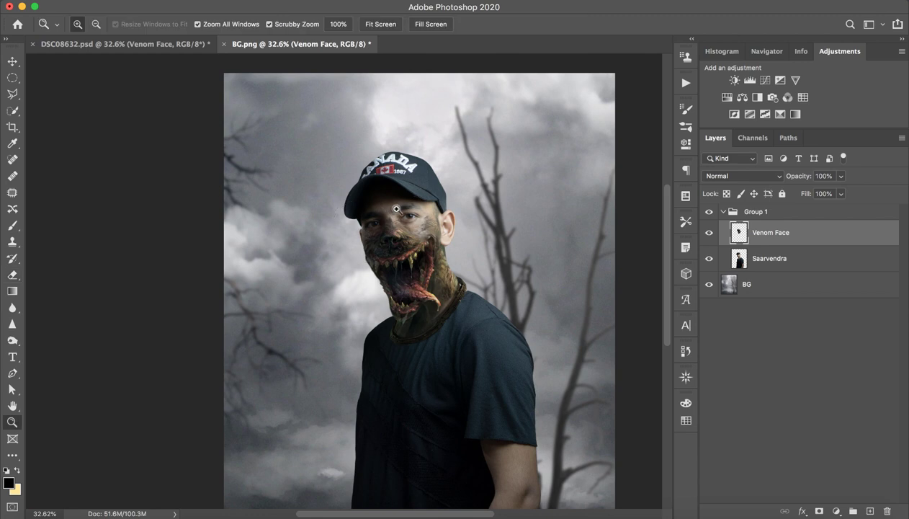
{"action": "left_click_drag", "start_coordinate": [395, 208], "coordinate": [466, 177]}
{"action": "key", "text": "e"}
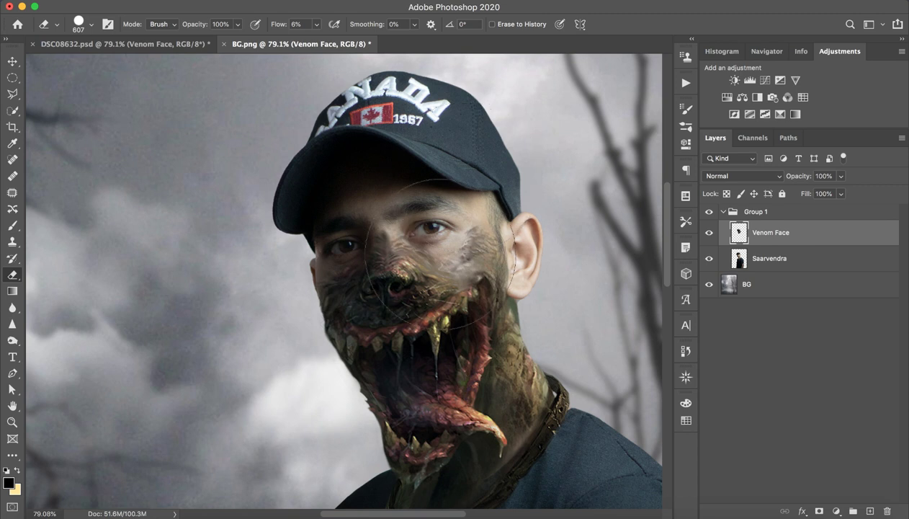
{"action": "left_click_drag", "start_coordinate": [425, 270], "coordinate": [363, 240]}
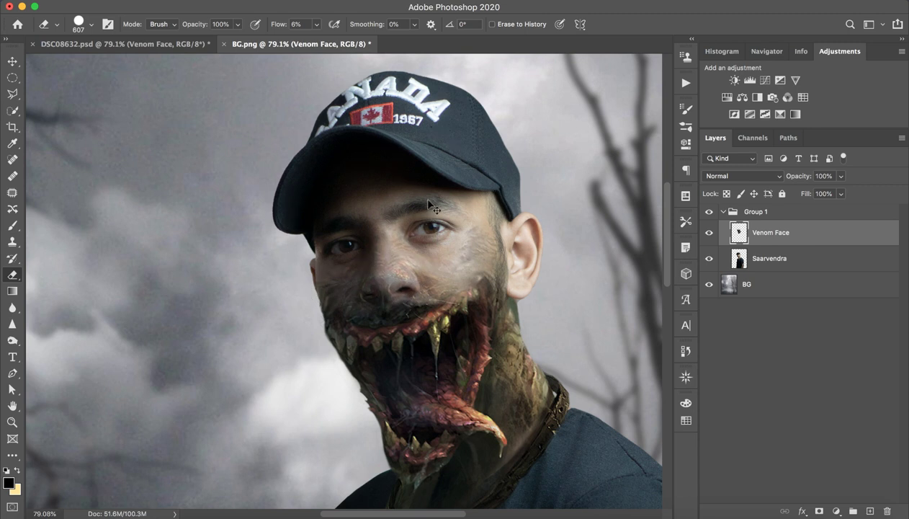
{"action": "key", "text": "ctrl+z"}
{"action": "left_click_drag", "start_coordinate": [463, 150], "coordinate": [296, 158]}
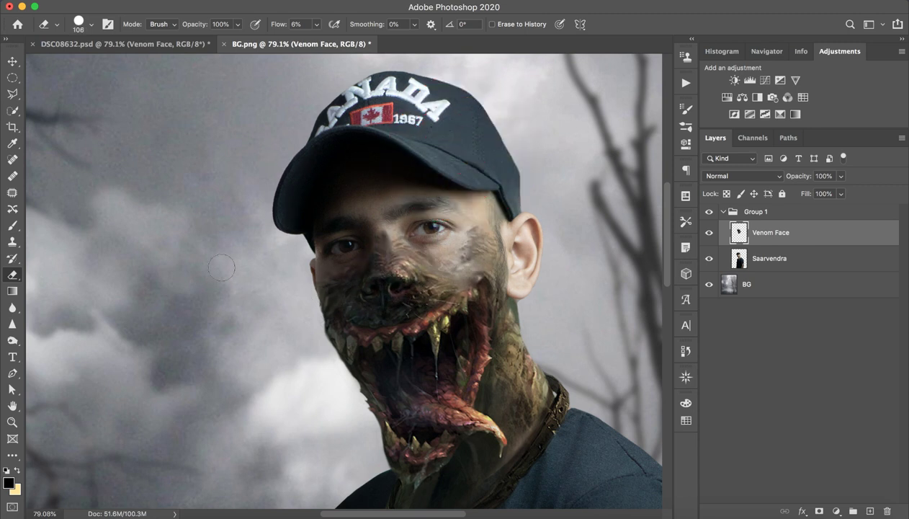
{"action": "mouse_move", "coordinate": [230, 270]}
{"action": "left_mouse_down"}
{"action": "mouse_move", "coordinate": [234, 157]}
{"action": "mouse_move", "coordinate": [238, 176]}
{"action": "left_mouse_up"}
Softly erase the venom texture on the cheek and beside the eye
{"action": "key", "text": "z"}
{"action": "left_click_drag", "start_coordinate": [489, 208], "coordinate": [497, 208]}
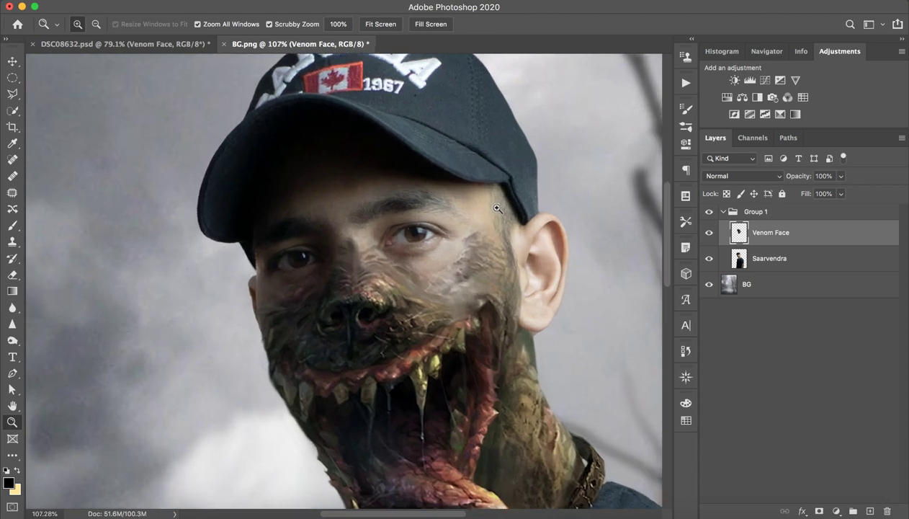
{"action": "key", "text": "e"}
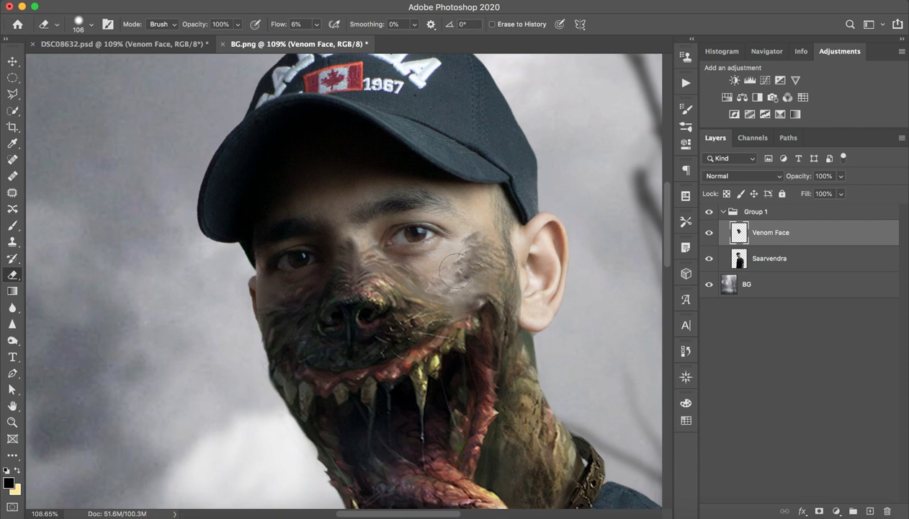
{"action": "left_click_drag", "start_coordinate": [456, 269], "coordinate": [432, 229]}
{"action": "left_click_drag", "start_coordinate": [390, 232], "coordinate": [411, 238]}
Shrink the eraser to a tiny tip and lighten the texture on the cheek near the eye
{"action": "left_click_drag", "start_coordinate": [517, 196], "coordinate": [482, 209]}
{"action": "key", "text": "z"}
{"action": "left_click_drag", "start_coordinate": [488, 219], "coordinate": [543, 217]}
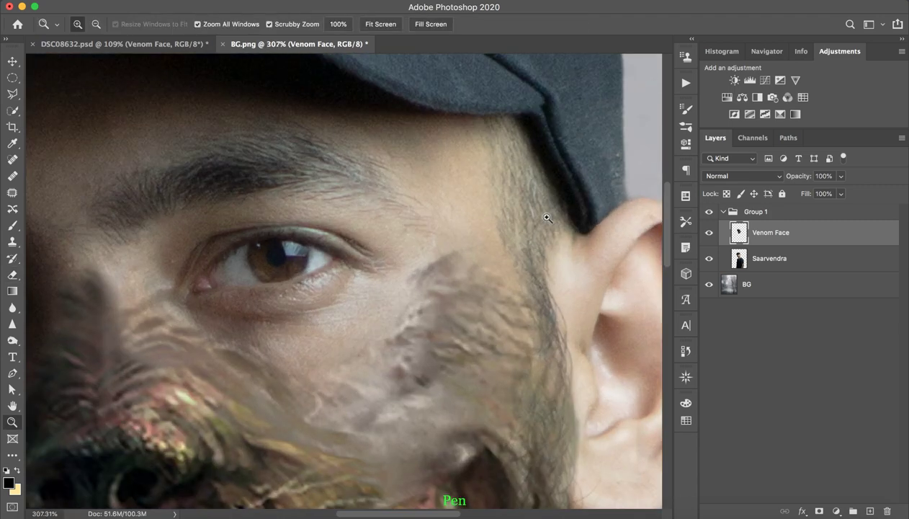
{"action": "key", "text": "e"}
{"action": "left_click_drag", "start_coordinate": [457, 271], "coordinate": [440, 216]}
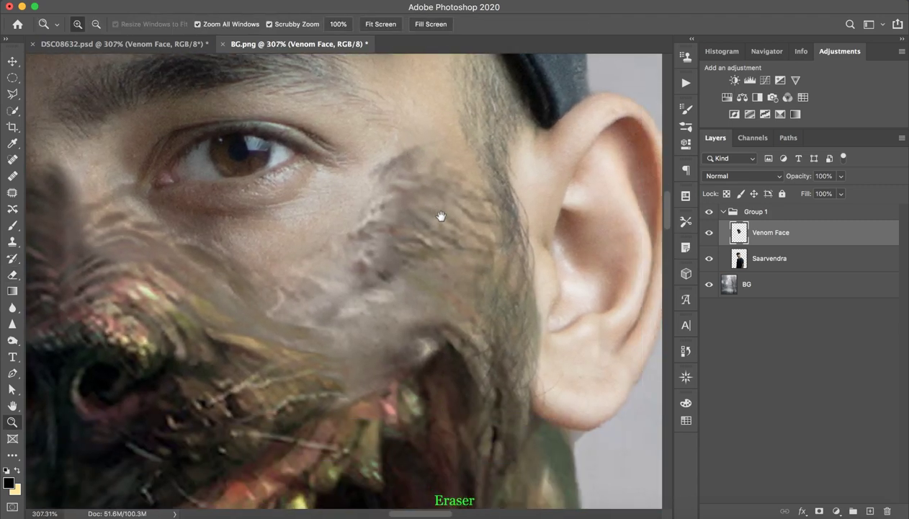
{"action": "right_click", "coordinate": [487, 218]}
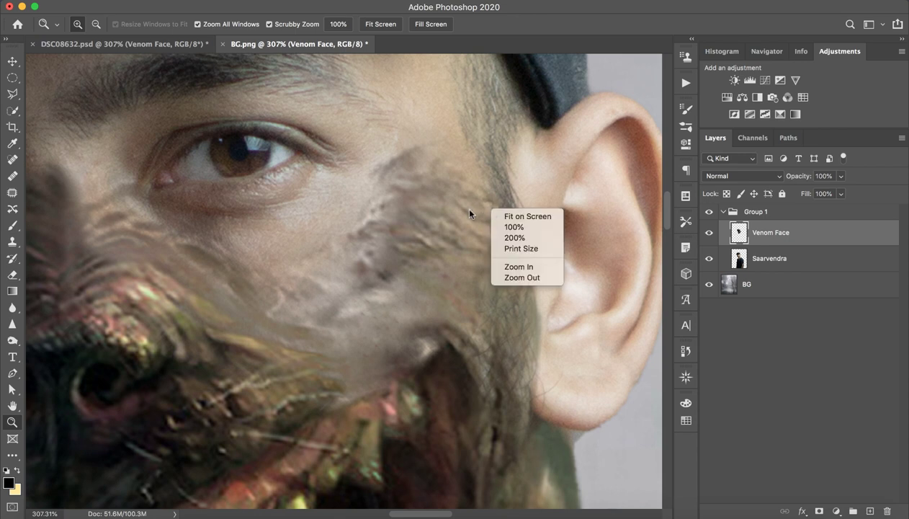
{"action": "key", "text": "Escape"}
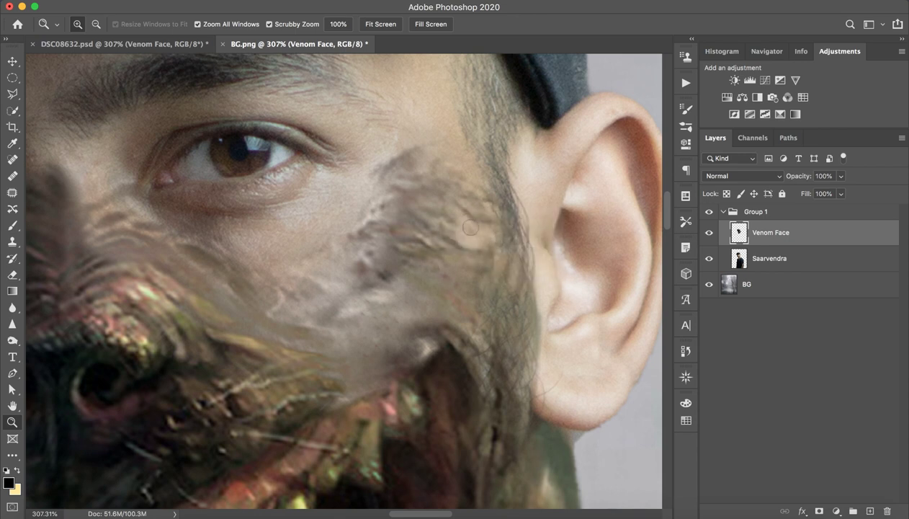
{"action": "mouse_move", "coordinate": [472, 223]}
{"action": "left_mouse_down"}
{"action": "mouse_move", "coordinate": [484, 216]}
{"action": "mouse_move", "coordinate": [453, 203]}
{"action": "mouse_move", "coordinate": [489, 198]}
{"action": "mouse_move", "coordinate": [443, 184]}
{"action": "mouse_move", "coordinate": [468, 184]}
{"action": "mouse_move", "coordinate": [446, 180]}
{"action": "mouse_move", "coordinate": [440, 165]}
{"action": "left_mouse_up"}
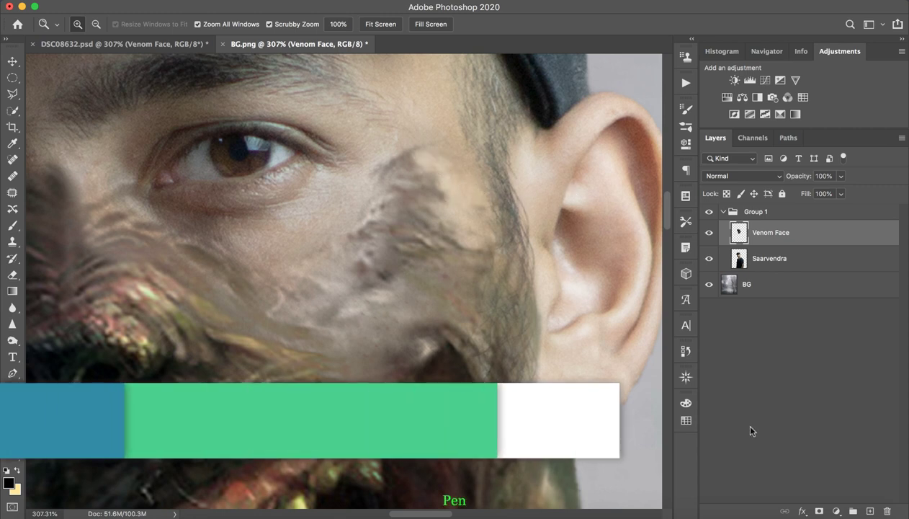
Add a layer mask to Venom Face and paint it with a 37 px brush to fade the near cheek
{"action": "left_click", "coordinate": [819, 511]}
{"action": "key", "text": "b"}
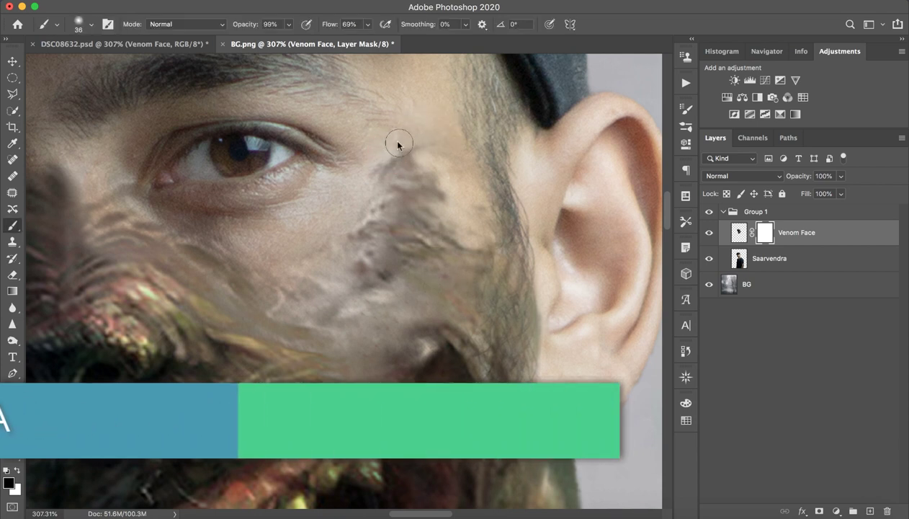
{"action": "mouse_move", "coordinate": [399, 142]}
{"action": "left_mouse_down"}
{"action": "mouse_move", "coordinate": [377, 153]}
{"action": "mouse_move", "coordinate": [417, 143]}
{"action": "mouse_move", "coordinate": [419, 197]}
{"action": "mouse_move", "coordinate": [459, 224]}
{"action": "left_mouse_up"}
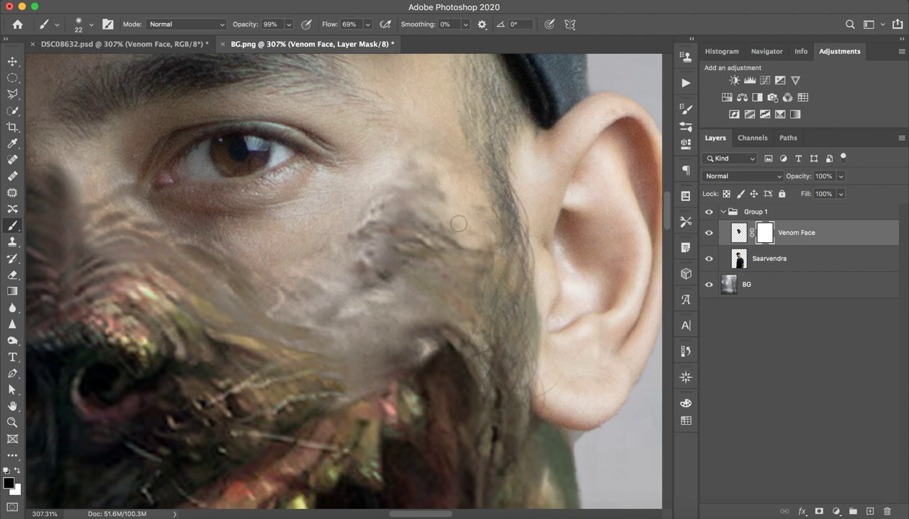
{"action": "key", "text": "z"}
{"action": "left_click_drag", "start_coordinate": [468, 244], "coordinate": [427, 227]}
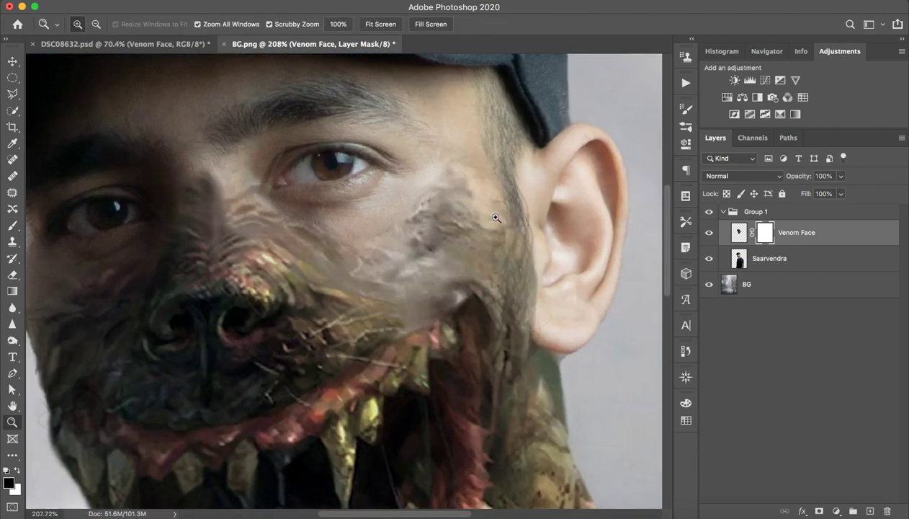
{"action": "key", "text": "b"}
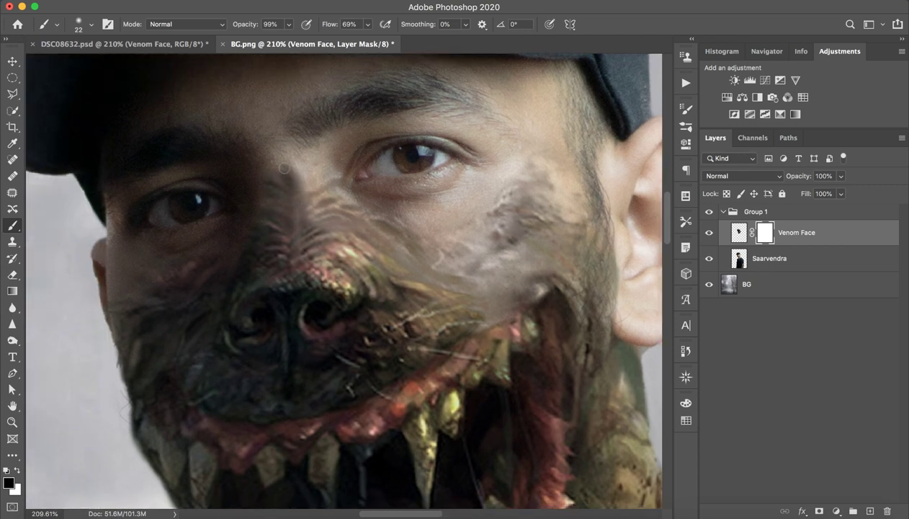
{"action": "key", "text": "bracketright"}
{"action": "key", "text": "bracketright"}
{"action": "key", "text": "bracketright"}
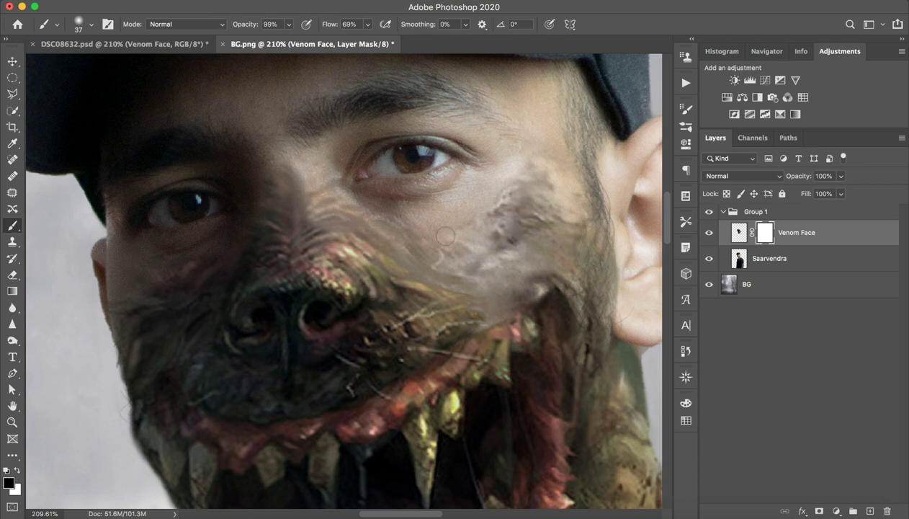
{"action": "mouse_move", "coordinate": [479, 212]}
{"action": "left_mouse_down"}
{"action": "mouse_move", "coordinate": [504, 198]}
{"action": "mouse_move", "coordinate": [463, 205]}
{"action": "left_mouse_up"}
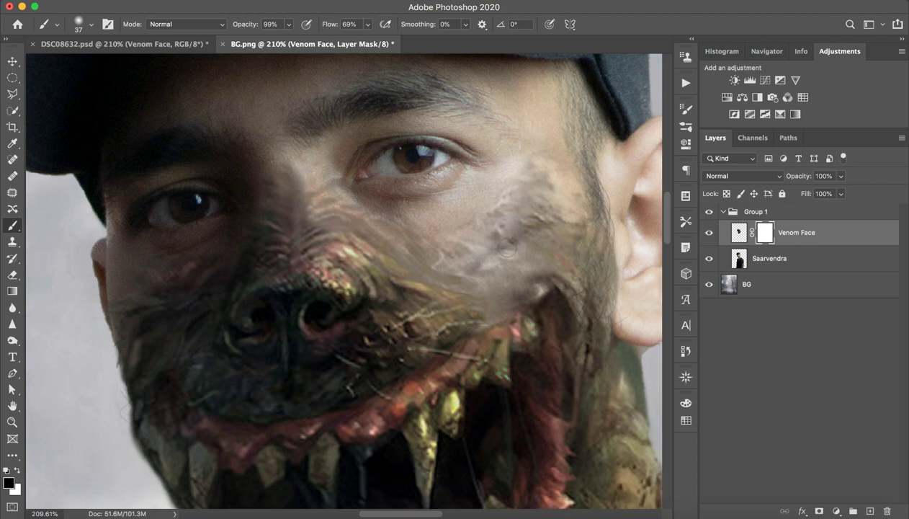
Zoom out to the whole figure and softly mask the venom texture on the far cheek
{"action": "key", "text": "z"}
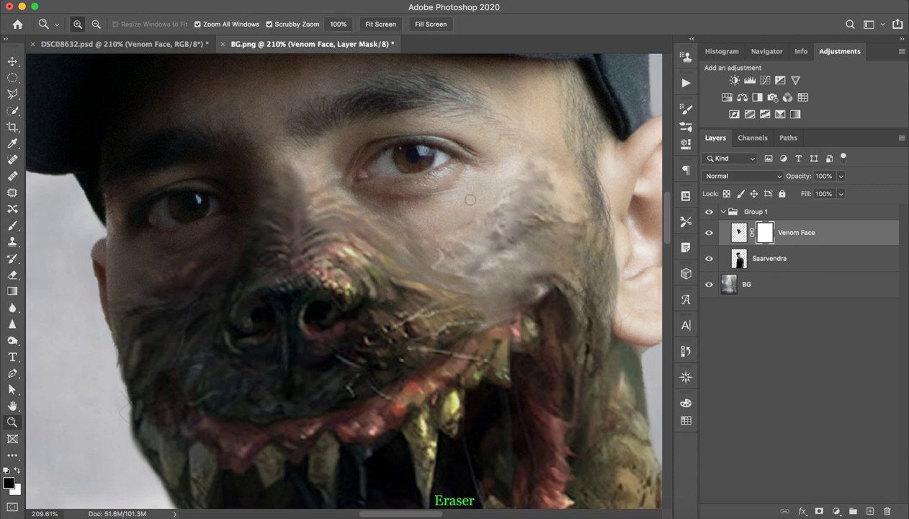
{"action": "mouse_move", "coordinate": [469, 199]}
{"action": "left_mouse_down"}
{"action": "mouse_move", "coordinate": [258, 247]}
{"action": "mouse_move", "coordinate": [288, 252]}
{"action": "left_mouse_up"}
{"action": "key", "text": "e"}
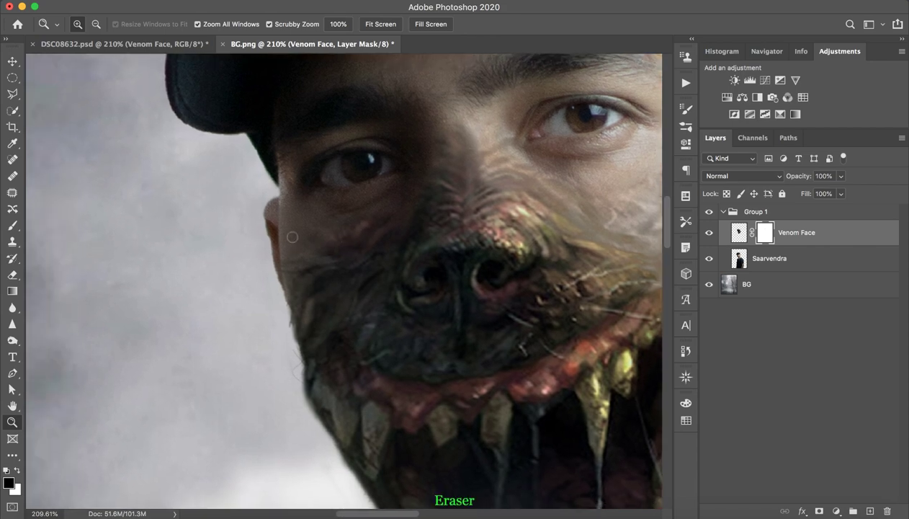
{"action": "right_click", "coordinate": [291, 259]}
{"action": "right_click", "coordinate": [303, 225]}
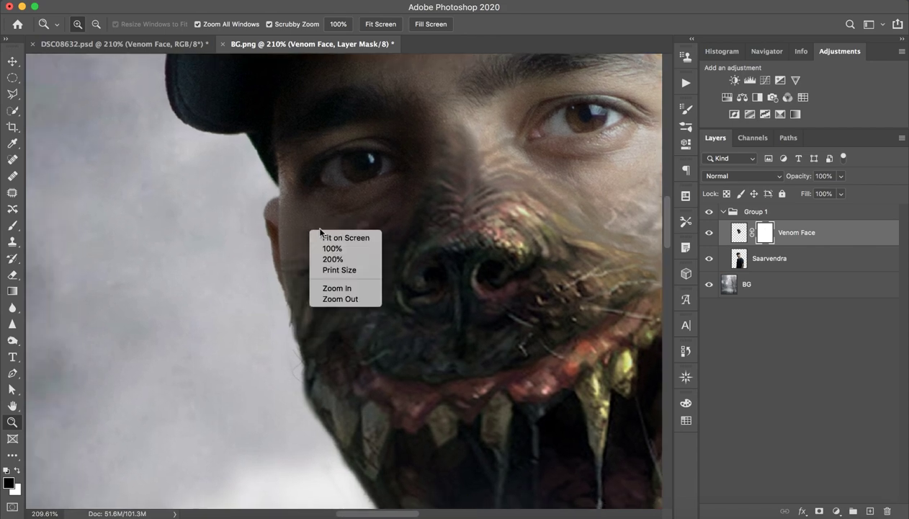
{"action": "key", "text": "b"}
{"action": "right_click", "coordinate": [290, 245]}
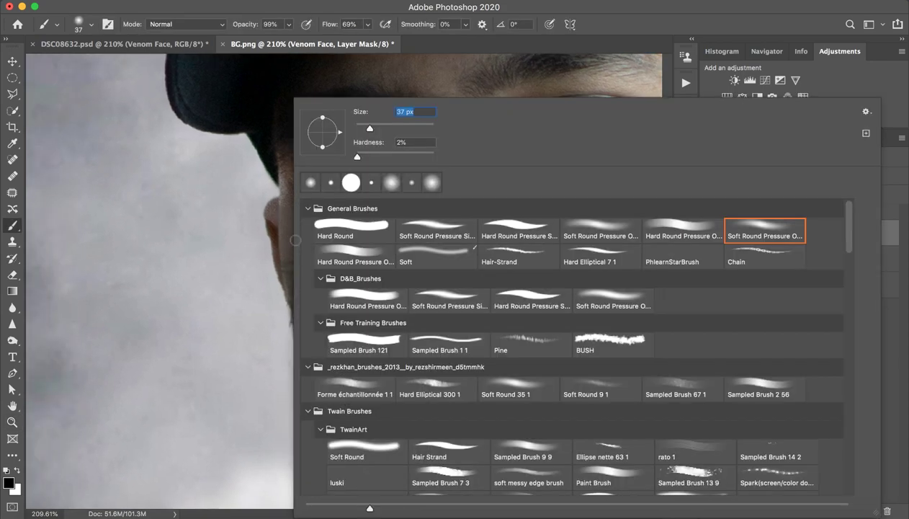
{"action": "key", "text": "Return"}
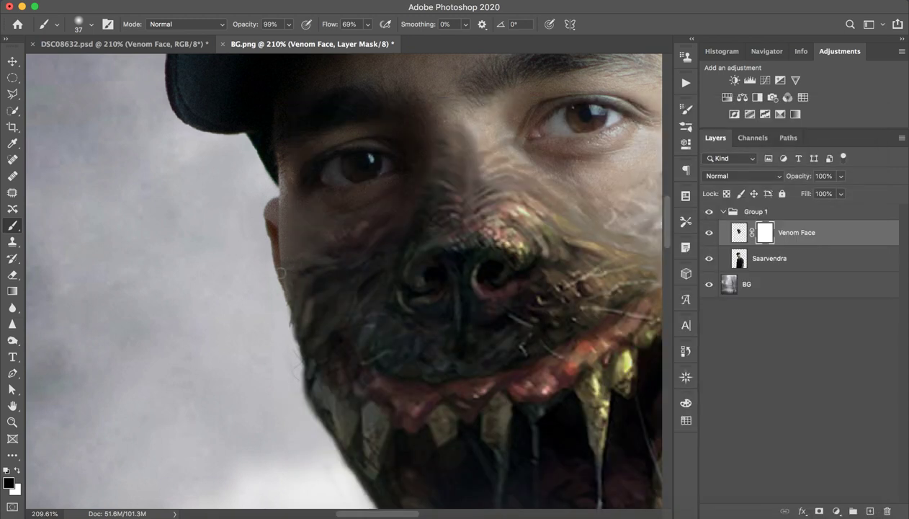
{"action": "mouse_move", "coordinate": [342, 213]}
{"action": "left_mouse_down"}
{"action": "mouse_move", "coordinate": [318, 243]}
{"action": "mouse_move", "coordinate": [355, 229]}
{"action": "mouse_move", "coordinate": [375, 238]}
{"action": "left_mouse_up"}
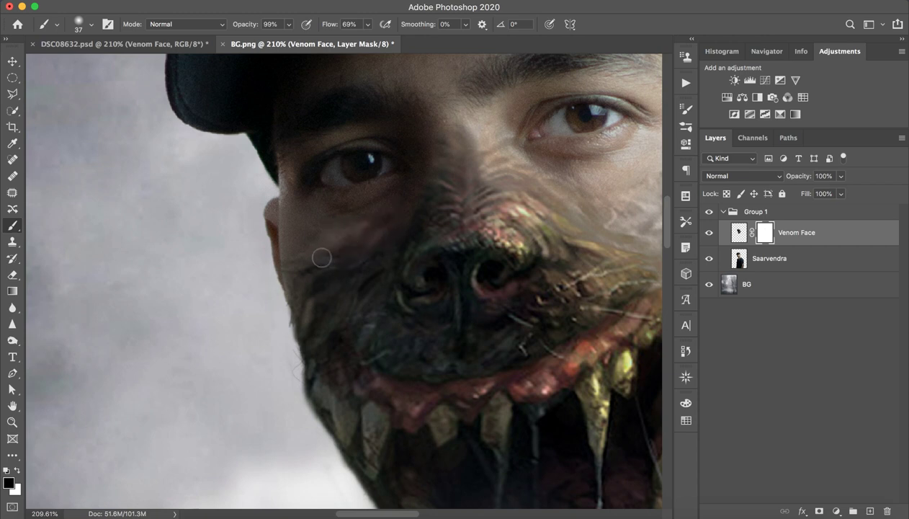
{"action": "key", "text": "z"}
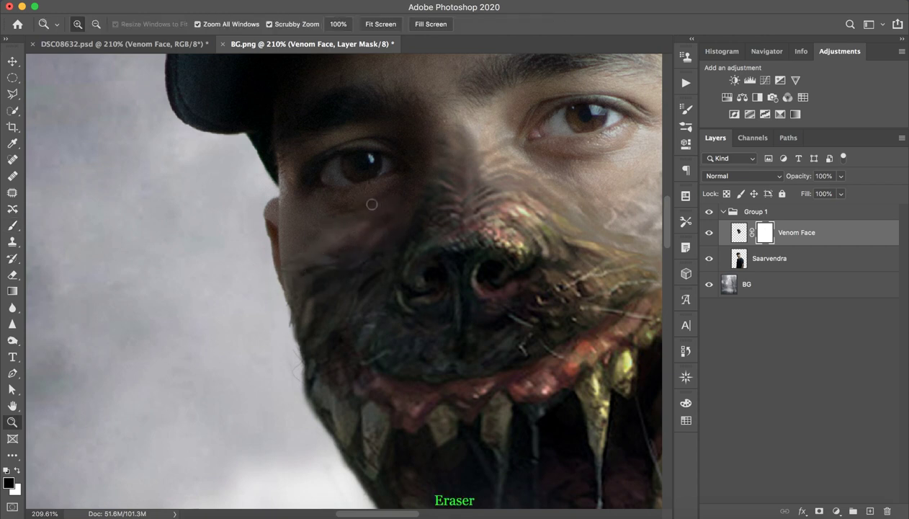
{"action": "key", "text": "z"}
{"action": "left_click_drag", "start_coordinate": [381, 209], "coordinate": [311, 233]}
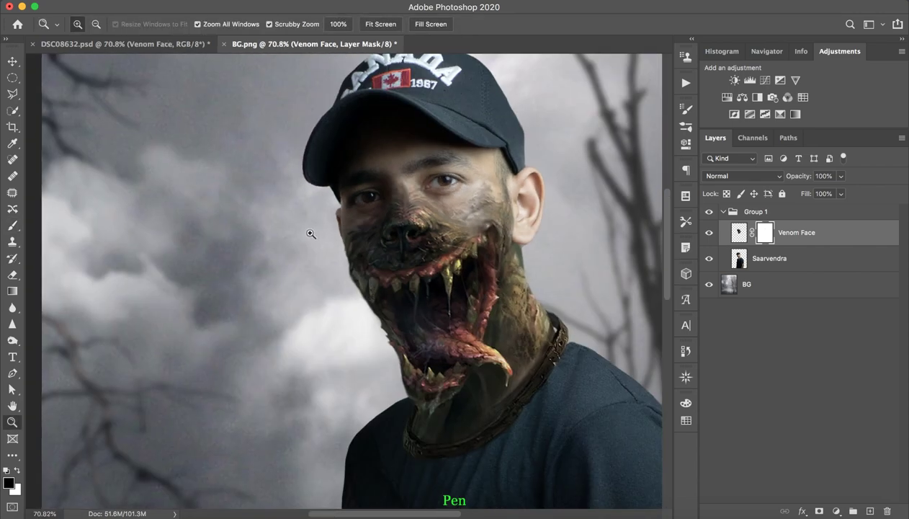
{"action": "left_click_drag", "start_coordinate": [422, 241], "coordinate": [403, 243]}
{"action": "key", "text": "b"}
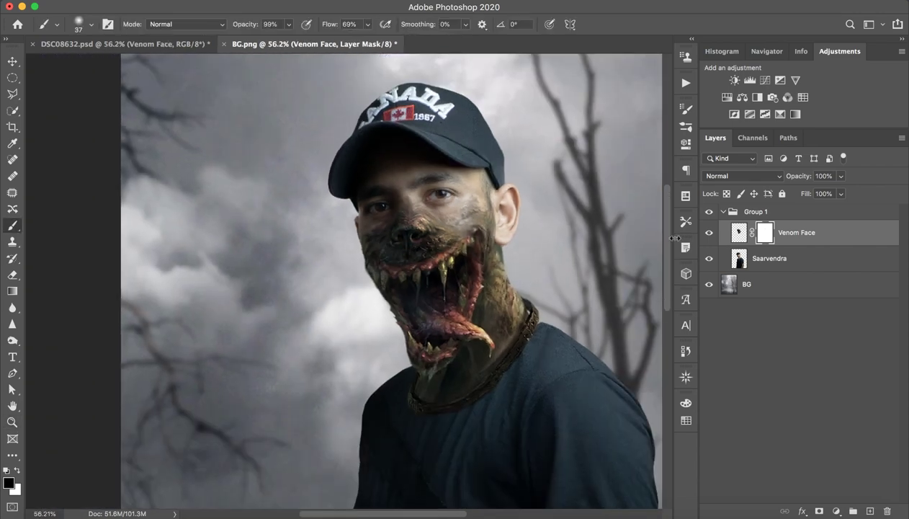
{"action": "left_click", "coordinate": [717, 237]}
{"action": "left_click", "coordinate": [765, 234], "text": "shift"}
{"action": "left_click", "coordinate": [766, 234], "text": "shift"}
{"action": "left_click", "coordinate": [766, 234], "text": "shift"}
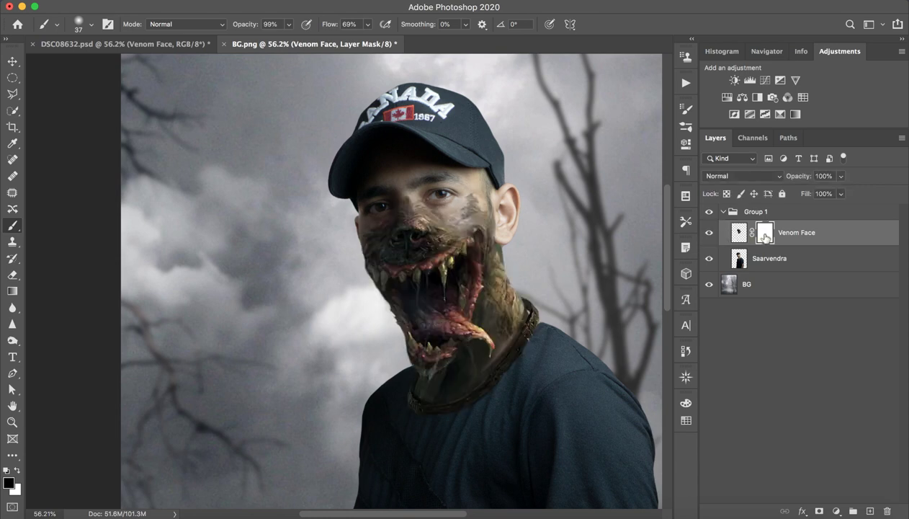
{"action": "left_click", "coordinate": [766, 234], "text": "shift"}
{"action": "left_click", "coordinate": [766, 234], "text": "shift"}
{"action": "left_click", "coordinate": [765, 234], "text": "shift"}
{"action": "left_click", "coordinate": [764, 235], "text": "shift"}
{"action": "left_click", "coordinate": [764, 235], "text": "shift"}
{"action": "left_click", "coordinate": [764, 235], "text": "shift"}
{"action": "left_click", "coordinate": [764, 234], "text": "shift"}
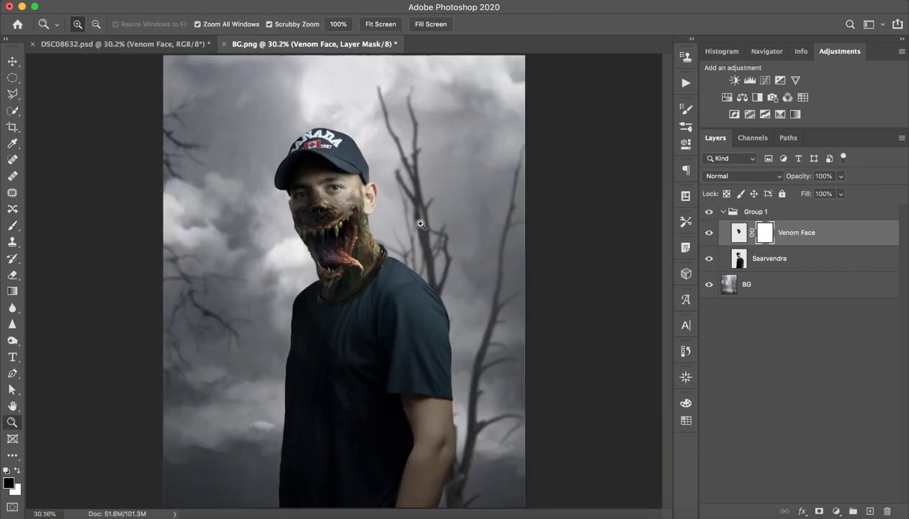
{"action": "left_click_drag", "start_coordinate": [422, 229], "coordinate": [403, 227]}
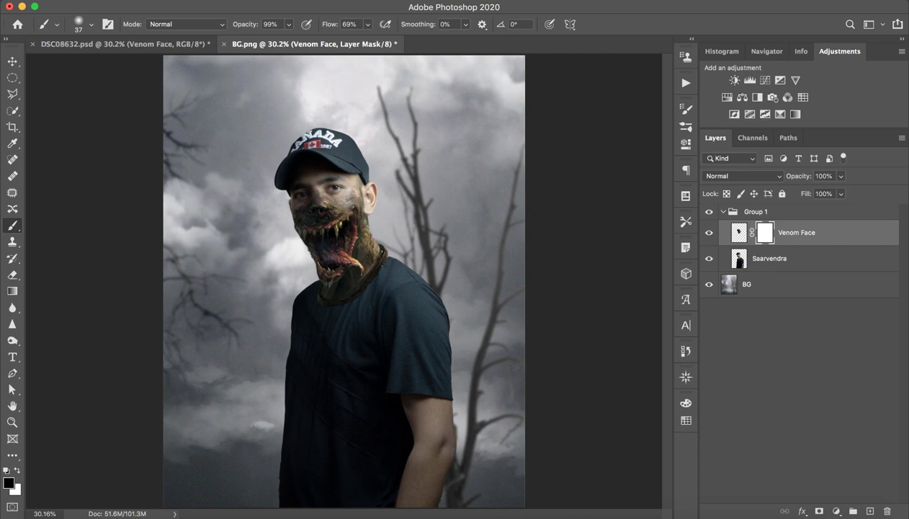
{"action": "key", "text": "z"}
{"action": "left_click_drag", "start_coordinate": [386, 215], "coordinate": [369, 221]}
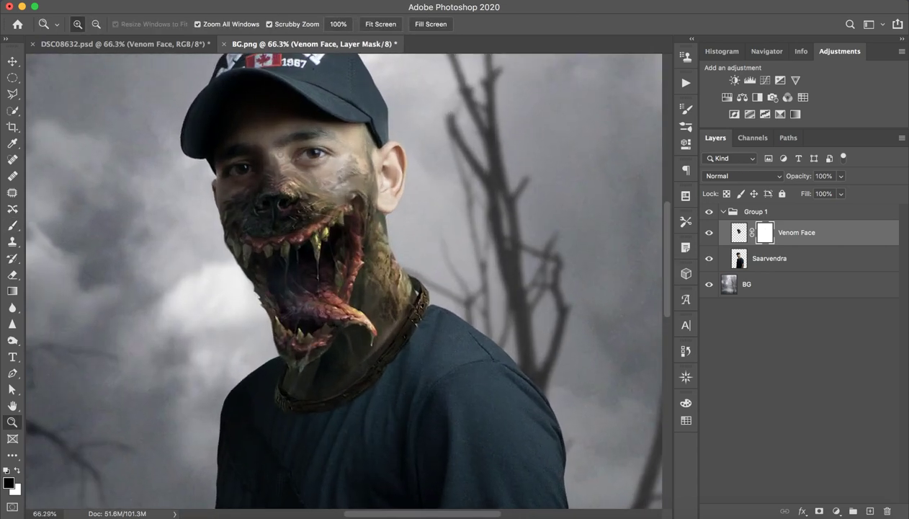
{"action": "key", "text": "b"}
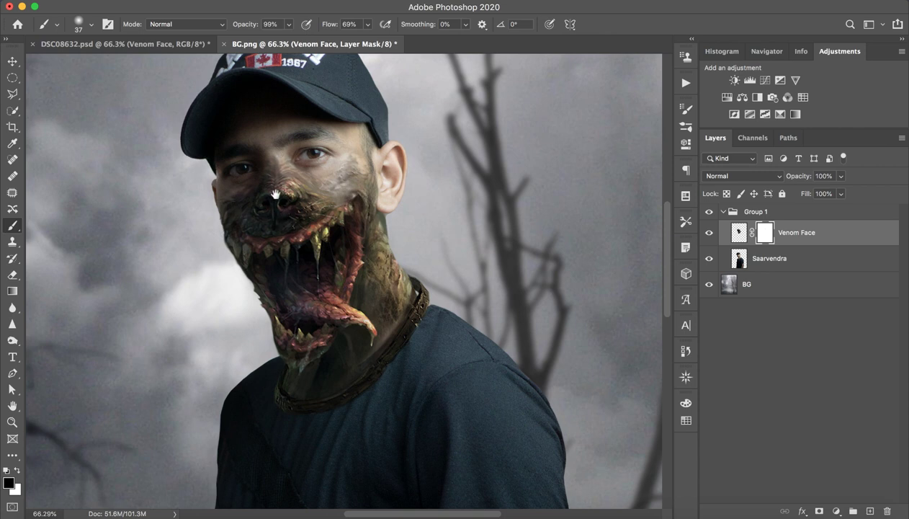
{"action": "left_click_drag", "start_coordinate": [272, 191], "coordinate": [314, 216]}
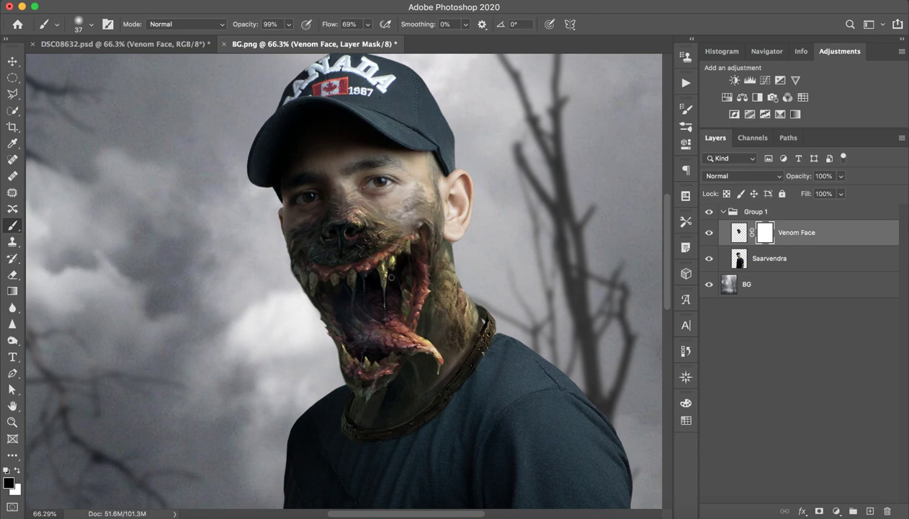
{"action": "key", "text": "ctrl+0"}
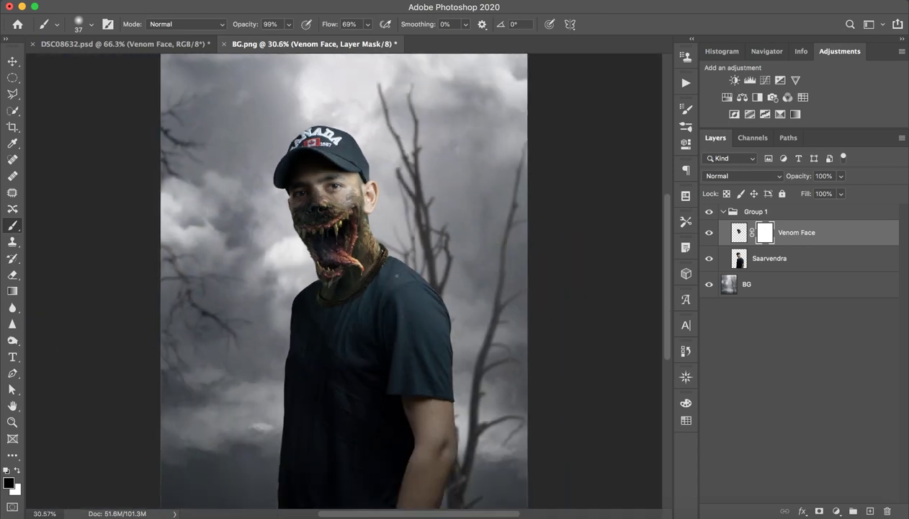
{"action": "left_click", "coordinate": [709, 232]}
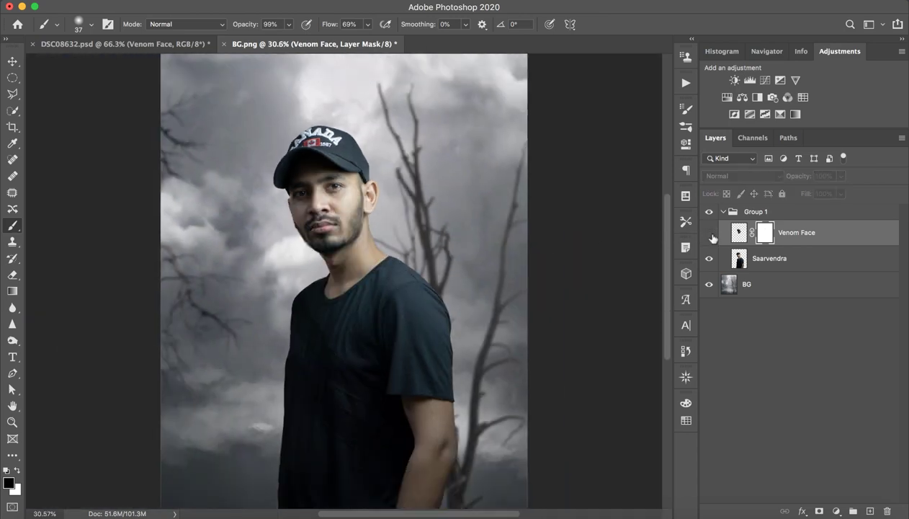
{"action": "left_click", "coordinate": [709, 233]}
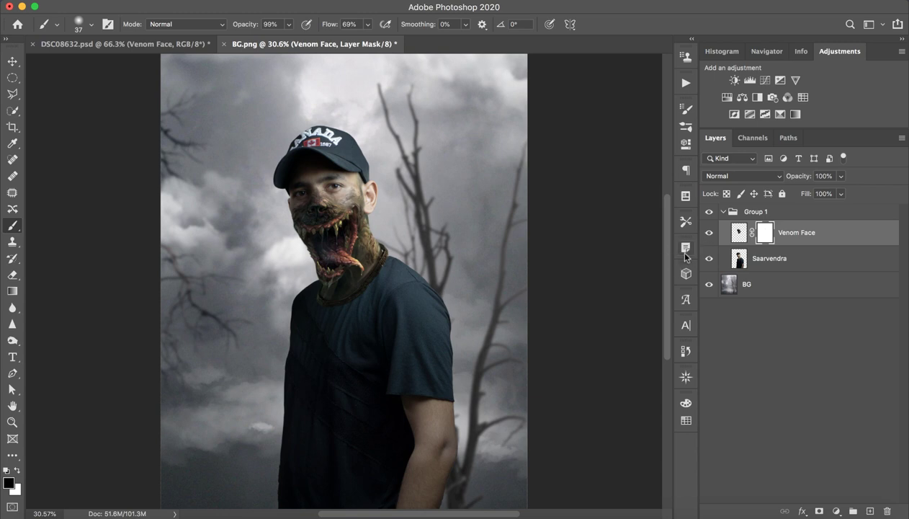
{"action": "key", "text": "z"}
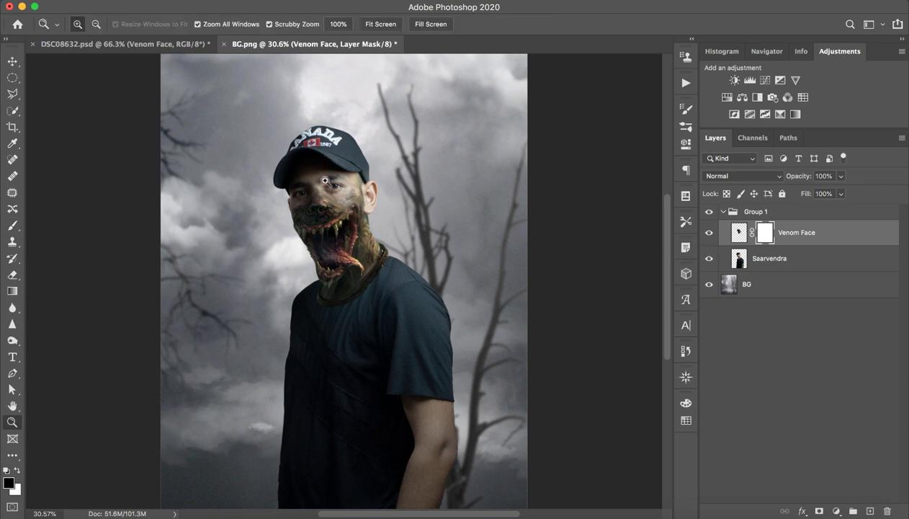
{"action": "left_click_drag", "start_coordinate": [325, 180], "coordinate": [556, 173]}
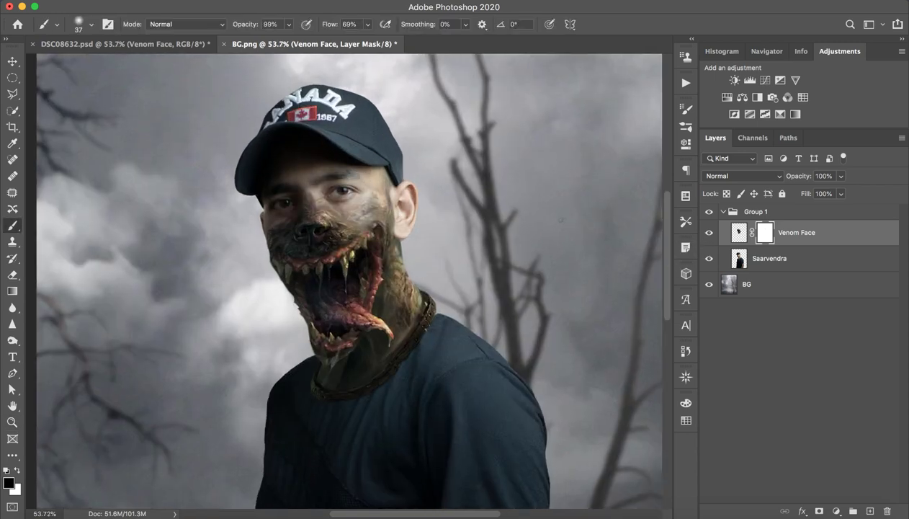
Add an Exposure adjustment layer and test several black-point samples on the image, undoing each
{"action": "left_click", "coordinate": [780, 81]}
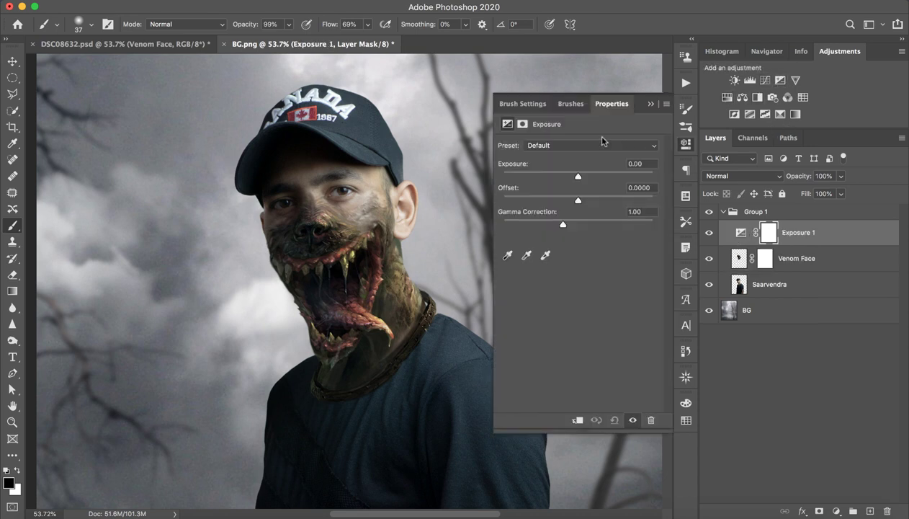
{"action": "scroll", "coordinate": [338, 280], "scroll_direction": "right", "scroll_amount": 5}
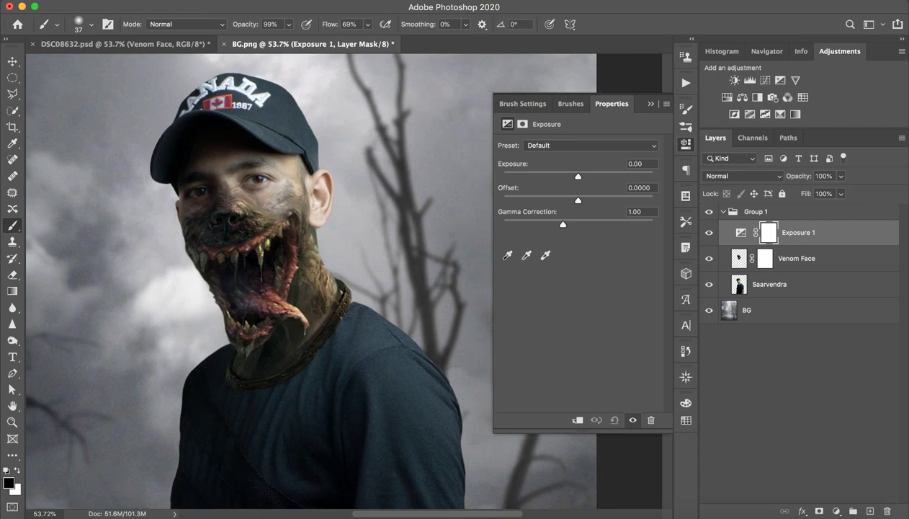
{"action": "left_click", "coordinate": [507, 254]}
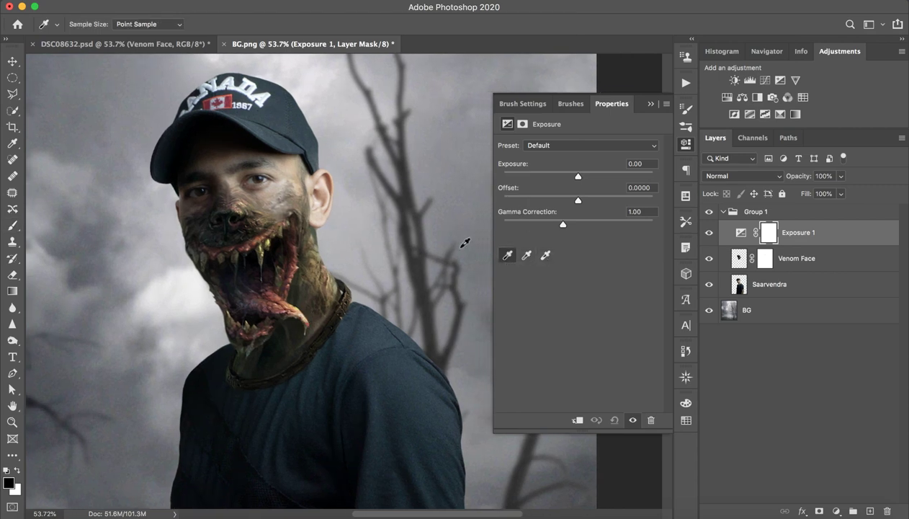
{"action": "left_click", "coordinate": [290, 190]}
{"action": "key", "text": "cmd+z"}
{"action": "left_click", "coordinate": [286, 135]}
{"action": "key", "text": "cmd+z"}
{"action": "left_click", "coordinate": [250, 122]}
{"action": "key", "text": "cmd+z"}
{"action": "left_click", "coordinate": [238, 212]}
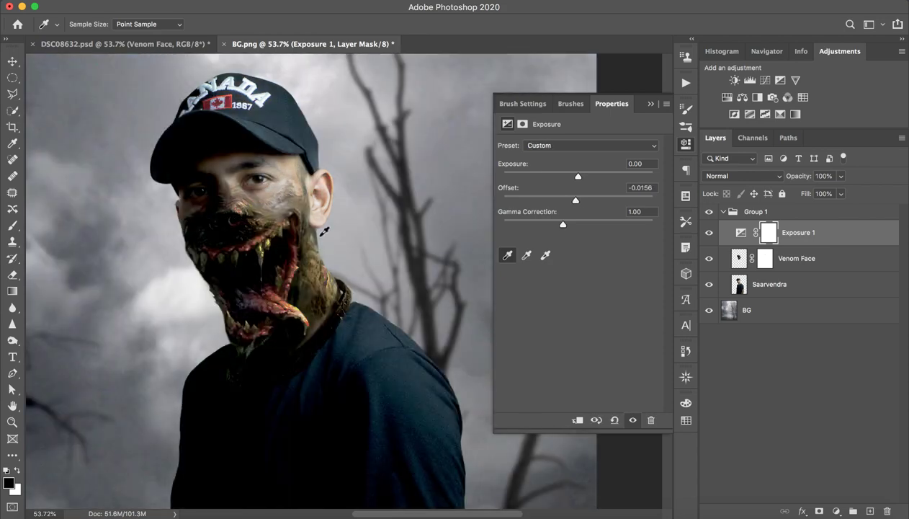
{"action": "key", "text": "cmd+z"}
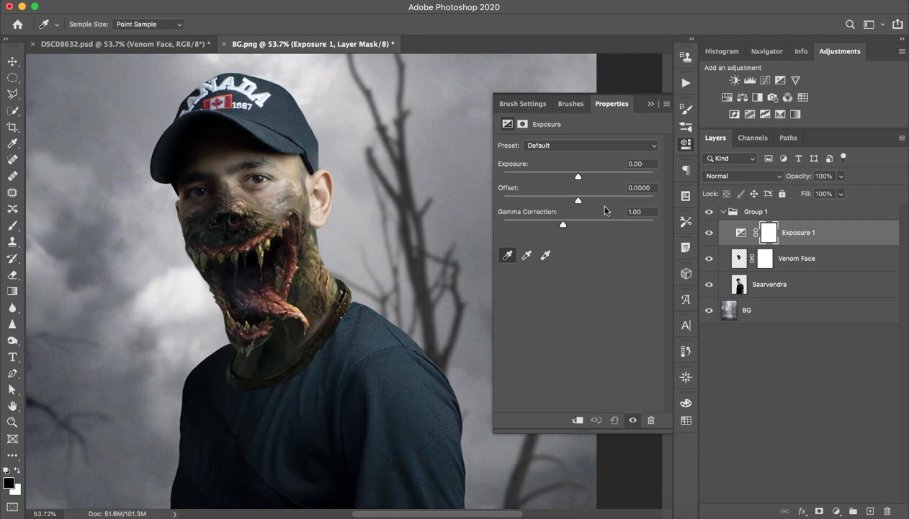
Set Exposure +0.11, Offset -0.0294 and Gamma 0.78, then close the Properties panel
{"action": "left_click_drag", "start_coordinate": [578, 201], "coordinate": [573, 201]}
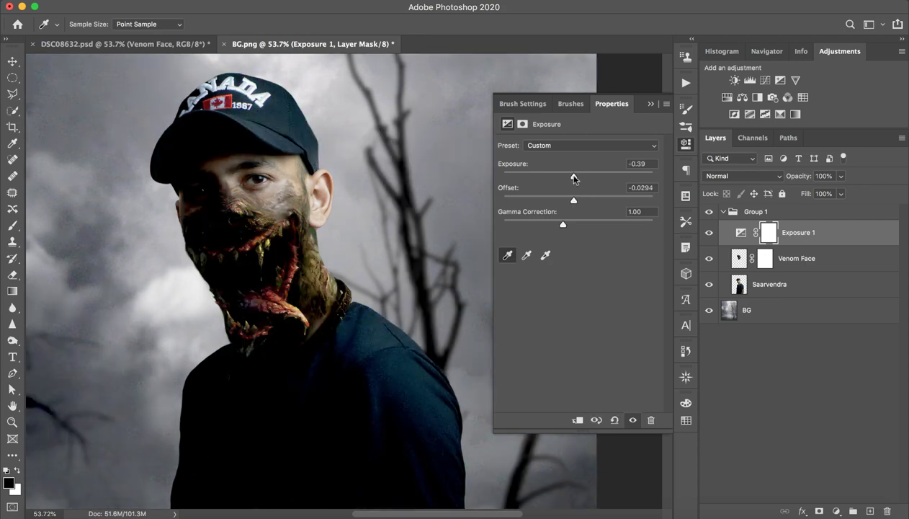
{"action": "left_click_drag", "start_coordinate": [574, 177], "coordinate": [583, 178]}
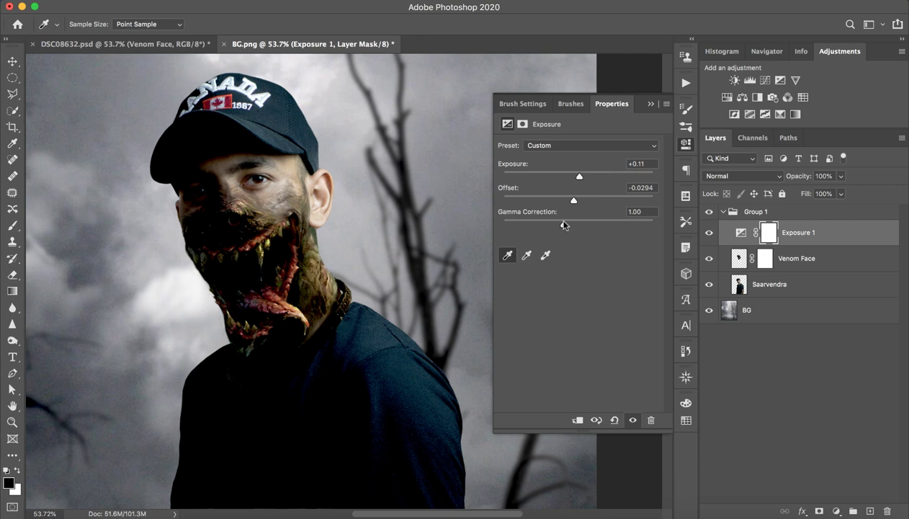
{"action": "left_click_drag", "start_coordinate": [564, 225], "coordinate": [573, 225]}
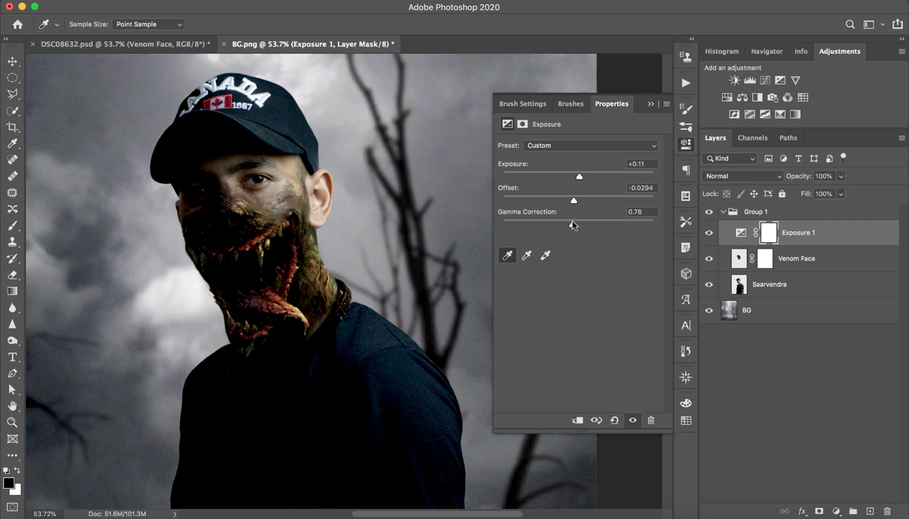
{"action": "left_click", "coordinate": [650, 104]}
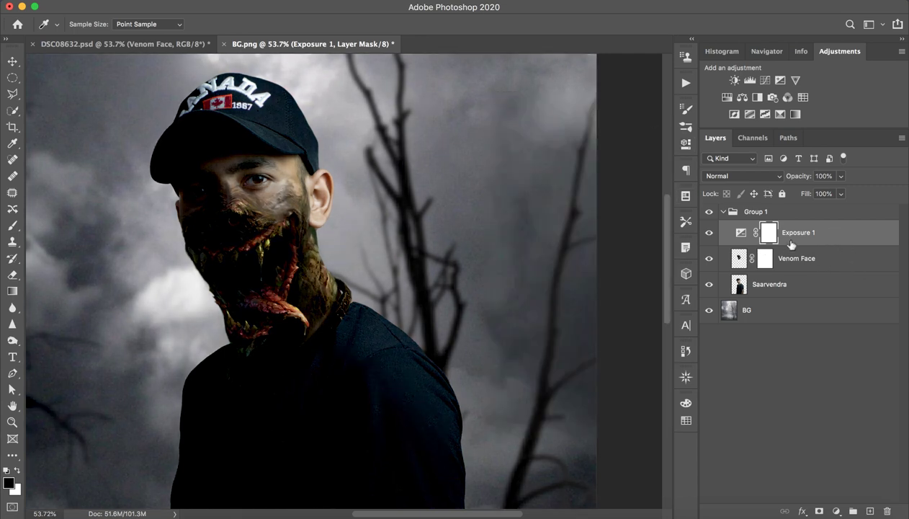
Invert the Exposure 1 mask to black and ready a 185 px white brush
{"action": "left_click_drag", "start_coordinate": [756, 234], "coordinate": [761, 237]}
{"action": "key", "text": "ctrl+i"}
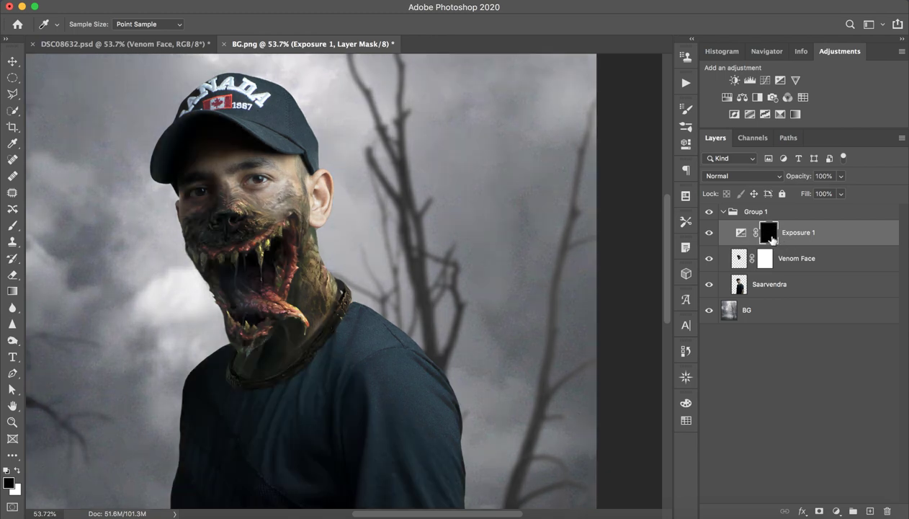
{"action": "key", "text": "b"}
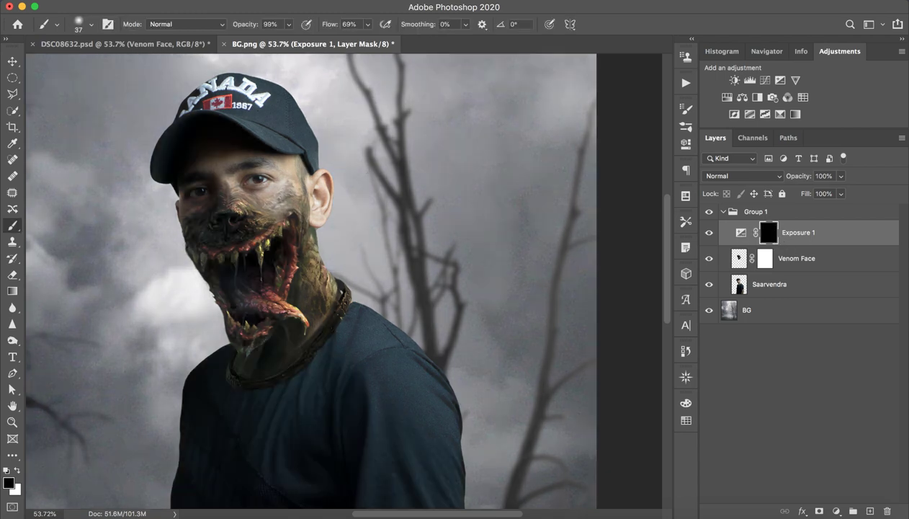
{"action": "key", "text": "x"}
{"action": "left_click_drag", "start_coordinate": [220, 173], "coordinate": [245, 173]}
Paint white on the mask around the left eye and over the cap up to the CANADA lettering
{"action": "left_click", "coordinate": [218, 172]}
{"action": "left_click_drag", "start_coordinate": [189, 169], "coordinate": [279, 152]}
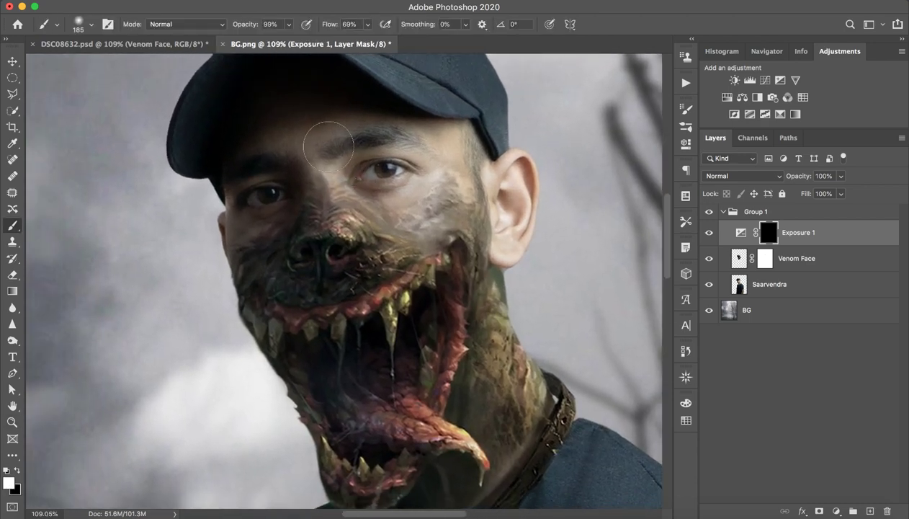
{"action": "mouse_move", "coordinate": [356, 124]}
{"action": "left_mouse_down"}
{"action": "mouse_move", "coordinate": [346, 170]}
{"action": "mouse_move", "coordinate": [280, 194]}
{"action": "mouse_move", "coordinate": [260, 233]}
{"action": "mouse_move", "coordinate": [239, 197]}
{"action": "left_mouse_up"}
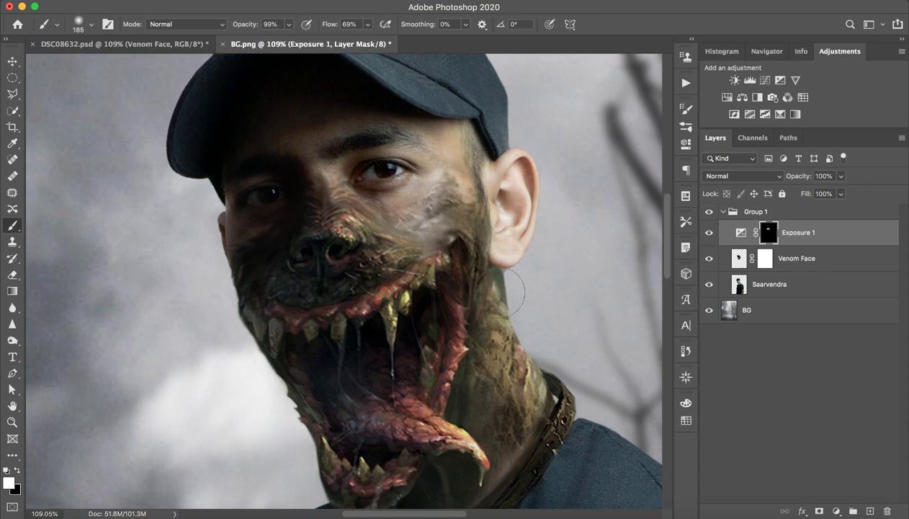
{"action": "scroll", "coordinate": [472, 266], "scroll_direction": "down", "scroll_amount": 3}
{"action": "scroll", "coordinate": [472, 267], "scroll_direction": "right", "scroll_amount": 1}
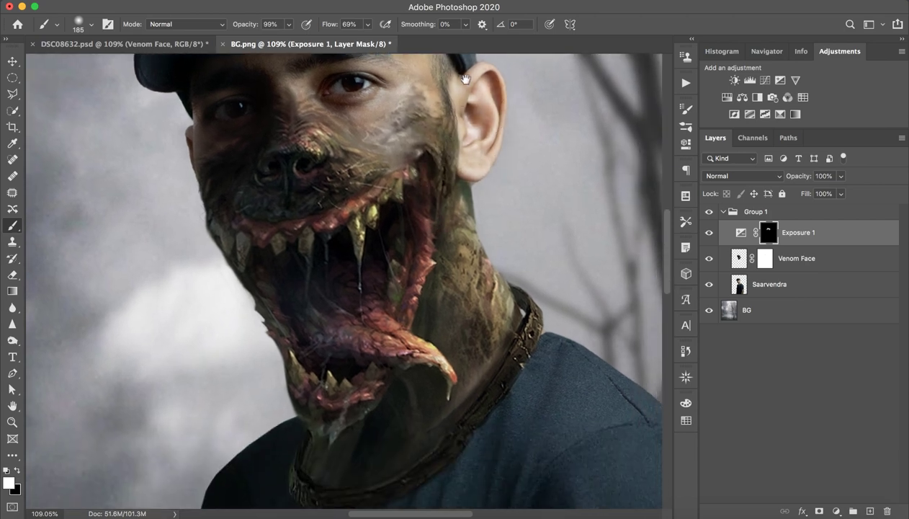
{"action": "scroll", "coordinate": [464, 83], "scroll_direction": "up", "scroll_amount": 3}
{"action": "scroll", "coordinate": [452, 180], "scroll_direction": "up", "scroll_amount": 3}
{"action": "scroll", "coordinate": [452, 180], "scroll_direction": "left", "scroll_amount": 1}
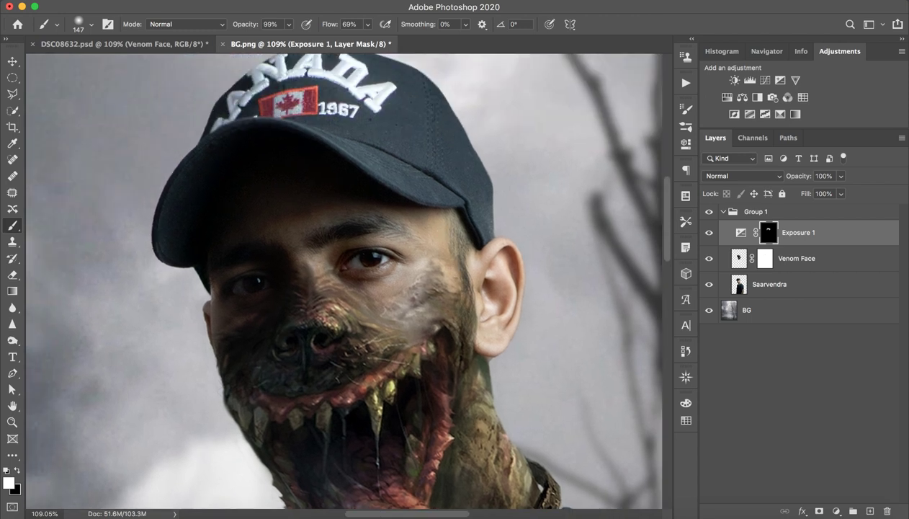
{"action": "mouse_move", "coordinate": [472, 203]}
{"action": "left_mouse_down"}
{"action": "mouse_move", "coordinate": [425, 108]}
{"action": "mouse_move", "coordinate": [393, 83]}
{"action": "mouse_move", "coordinate": [340, 74]}
{"action": "mouse_move", "coordinate": [335, 152]}
{"action": "mouse_move", "coordinate": [396, 152]}
{"action": "mouse_move", "coordinate": [338, 119]}
{"action": "mouse_move", "coordinate": [246, 141]}
{"action": "left_mouse_up"}
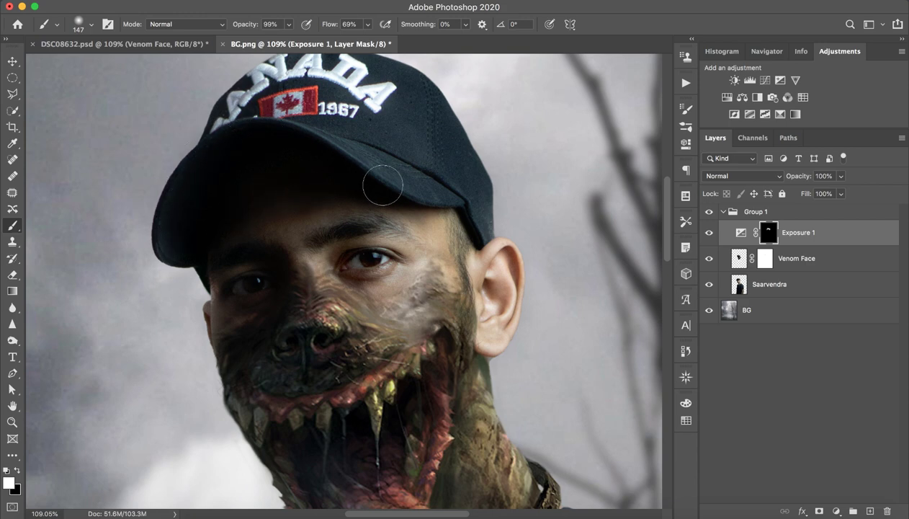
{"action": "scroll", "coordinate": [292, 229], "scroll_direction": "left", "scroll_amount": 2}
{"action": "scroll", "coordinate": [292, 229], "scroll_direction": "down", "scroll_amount": 1}
{"action": "scroll", "coordinate": [296, 233], "scroll_direction": "down", "scroll_amount": 3}
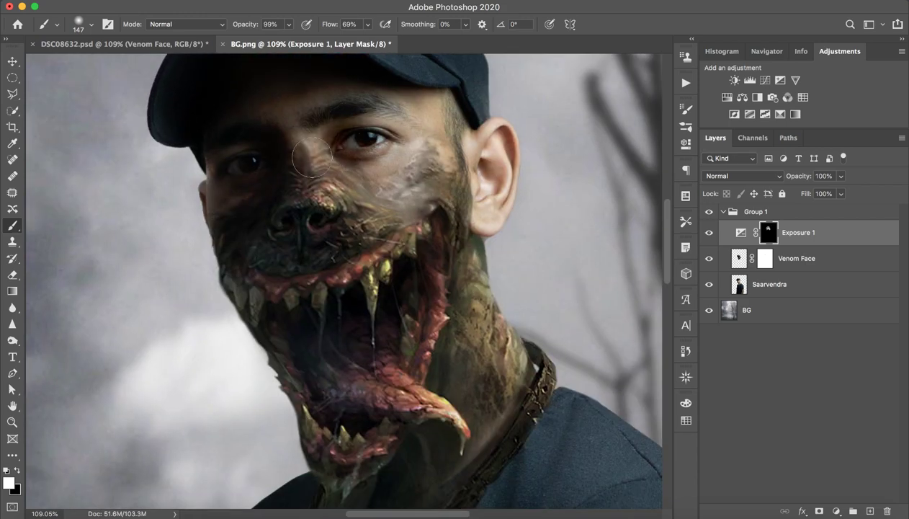
{"action": "scroll", "coordinate": [345, 115], "scroll_direction": "down", "scroll_amount": 3}
{"action": "scroll", "coordinate": [345, 115], "scroll_direction": "down", "scroll_amount": 3}
{"action": "scroll", "coordinate": [370, 131], "scroll_direction": "up", "scroll_amount": 5}
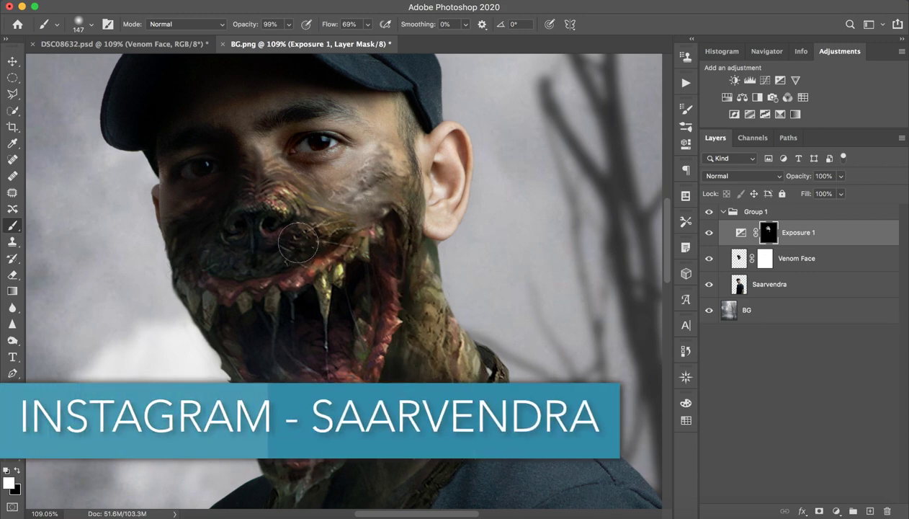
{"action": "key", "text": "z"}
{"action": "left_click_drag", "start_coordinate": [343, 127], "coordinate": [346, 221]}
{"action": "key", "text": "b"}
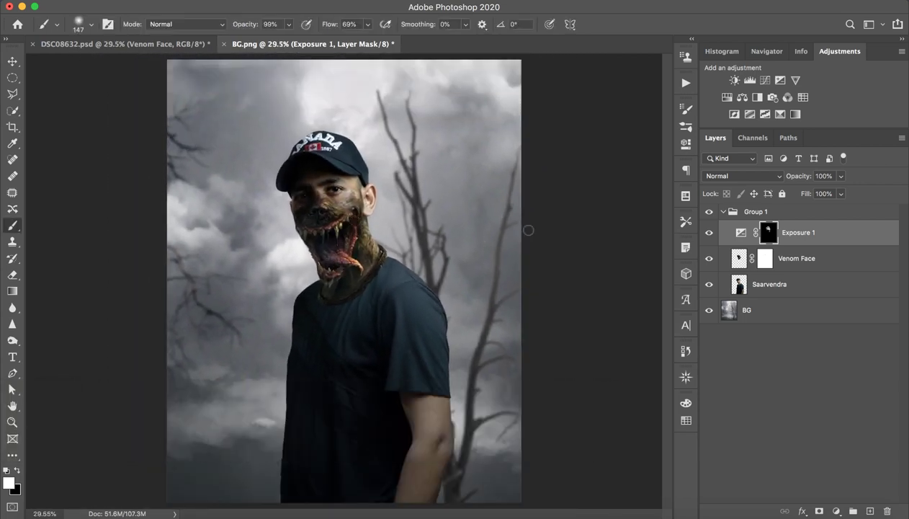
{"action": "left_click", "coordinate": [708, 233]}
{"action": "left_click", "coordinate": [707, 233]}
{"action": "left_click", "coordinate": [707, 233]}
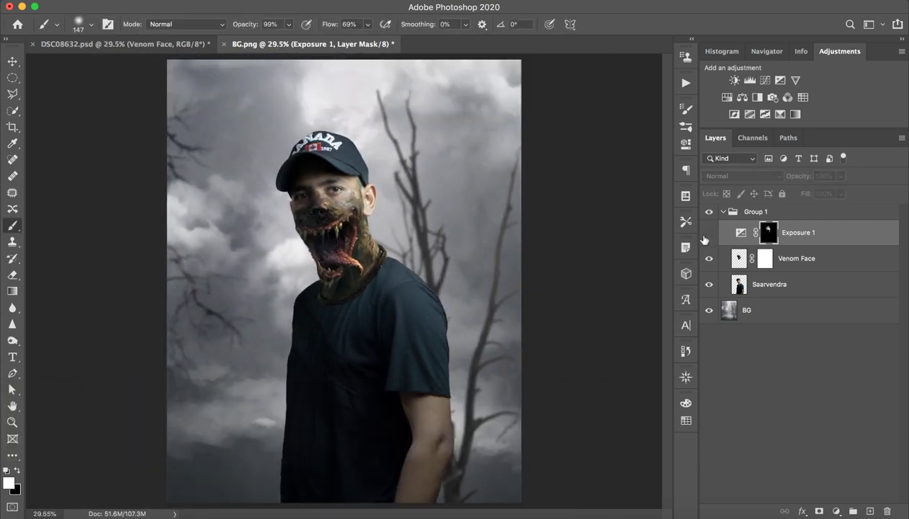
{"action": "left_click", "coordinate": [705, 234]}
{"action": "left_click", "coordinate": [706, 238]}
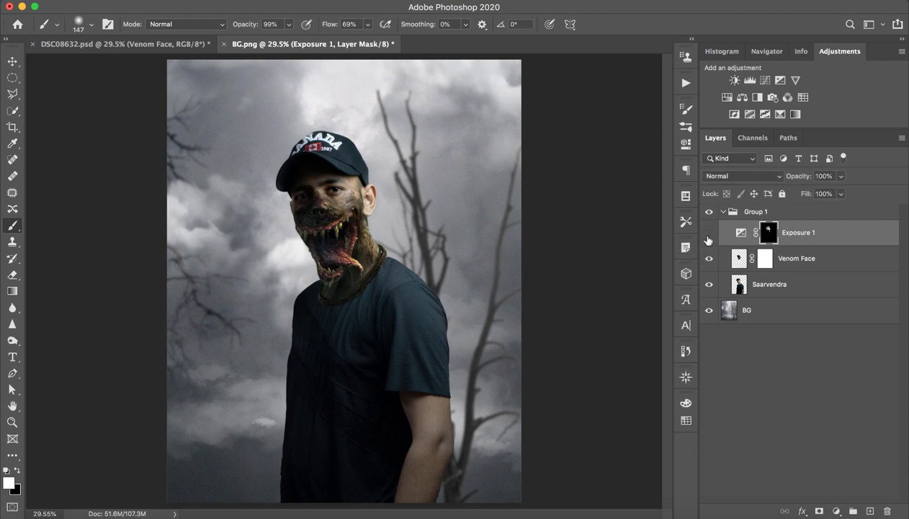
{"action": "left_click", "coordinate": [707, 236]}
{"action": "left_click", "coordinate": [708, 233]}
{"action": "left_click", "coordinate": [708, 234]}
{"action": "left_click", "coordinate": [708, 235]}
{"action": "left_click", "coordinate": [708, 237]}
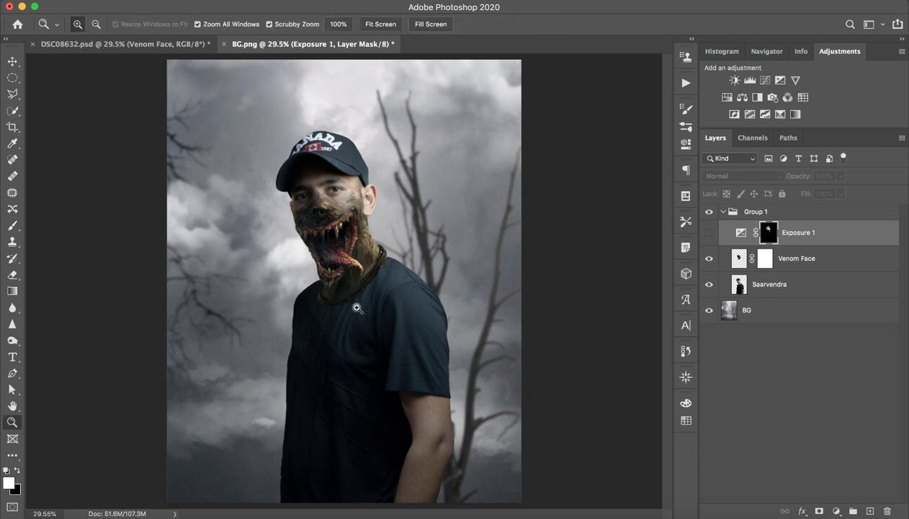
{"action": "left_click_drag", "start_coordinate": [412, 306], "coordinate": [429, 264]}
{"action": "left_click_drag", "start_coordinate": [416, 195], "coordinate": [440, 239]}
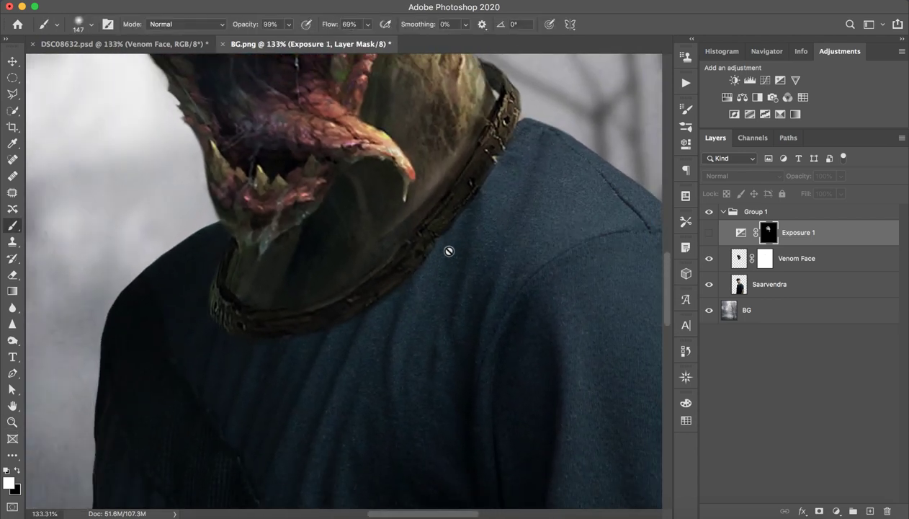
Add a new layer above Saarvendra and paint soft dark shading under the jaw and neck
{"action": "left_click", "coordinate": [785, 286]}
{"action": "left_click", "coordinate": [870, 511]}
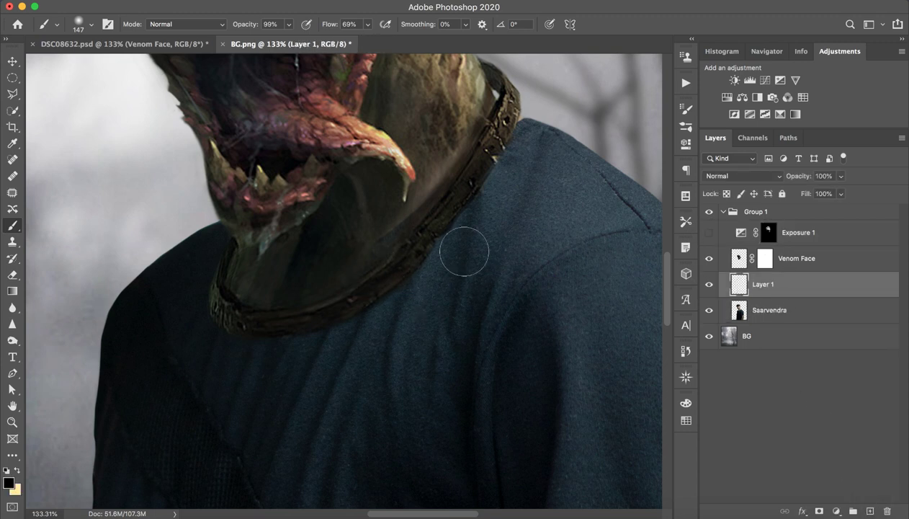
{"action": "left_click_drag", "start_coordinate": [432, 234], "coordinate": [421, 191]}
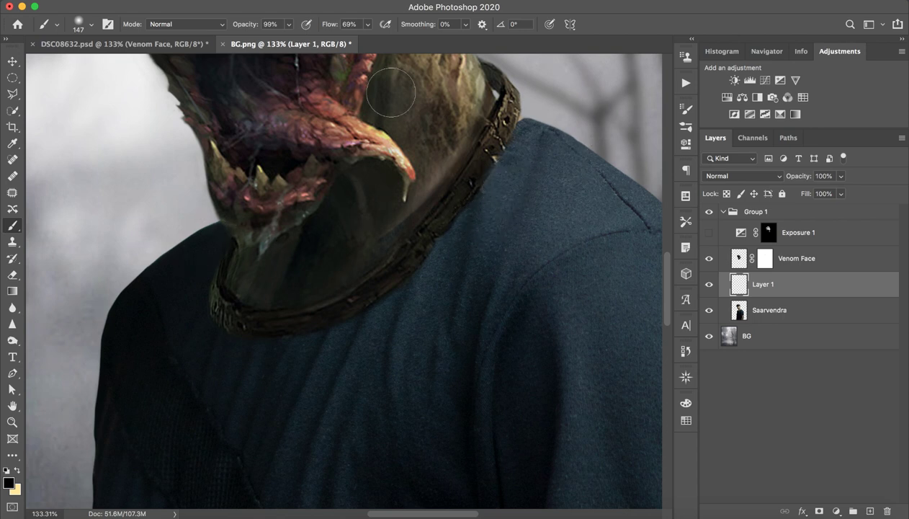
{"action": "left_click_drag", "start_coordinate": [262, 155], "coordinate": [320, 125]}
Set the brush to 100% opacity and 100% flow at about 135 px for collar shading
{"action": "left_click_drag", "start_coordinate": [249, 30], "coordinate": [273, 30]}
{"action": "left_click_drag", "start_coordinate": [328, 29], "coordinate": [353, 29]}
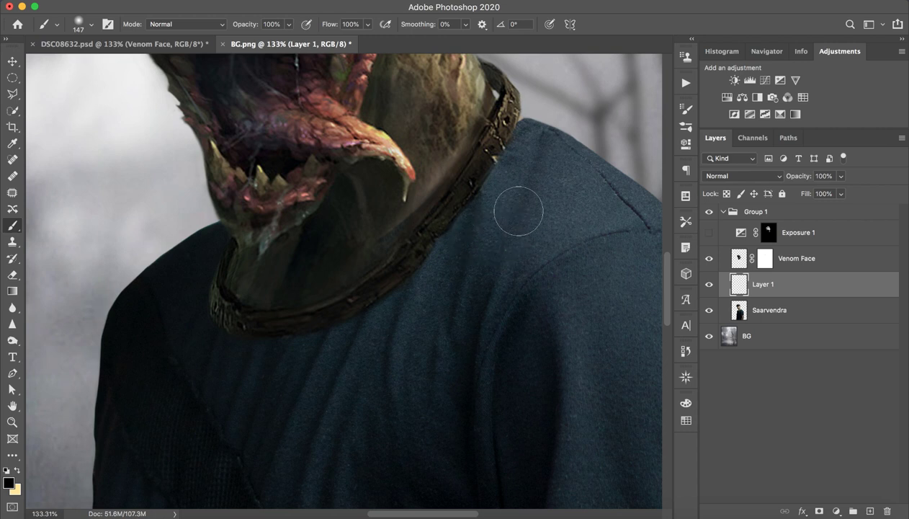
{"action": "left_click_drag", "start_coordinate": [524, 212], "coordinate": [484, 215]}
{"action": "mouse_move", "coordinate": [465, 142]}
{"action": "left_mouse_down"}
{"action": "mouse_move", "coordinate": [508, 156]}
{"action": "mouse_move", "coordinate": [496, 148]}
{"action": "mouse_move", "coordinate": [481, 161]}
{"action": "mouse_move", "coordinate": [366, 295]}
{"action": "mouse_move", "coordinate": [241, 320]}
{"action": "mouse_move", "coordinate": [252, 314]}
{"action": "mouse_move", "coordinate": [236, 304]}
{"action": "mouse_move", "coordinate": [241, 280]}
{"action": "left_mouse_up"}
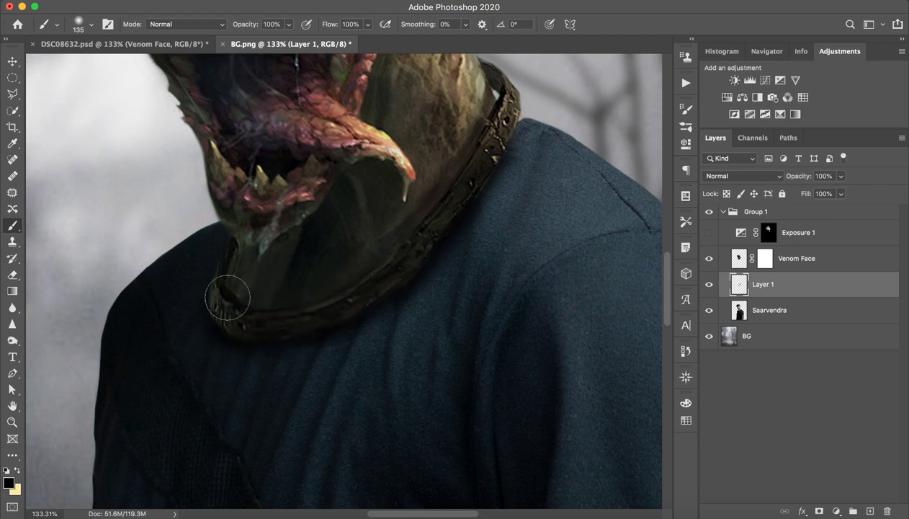
{"action": "key", "text": "z"}
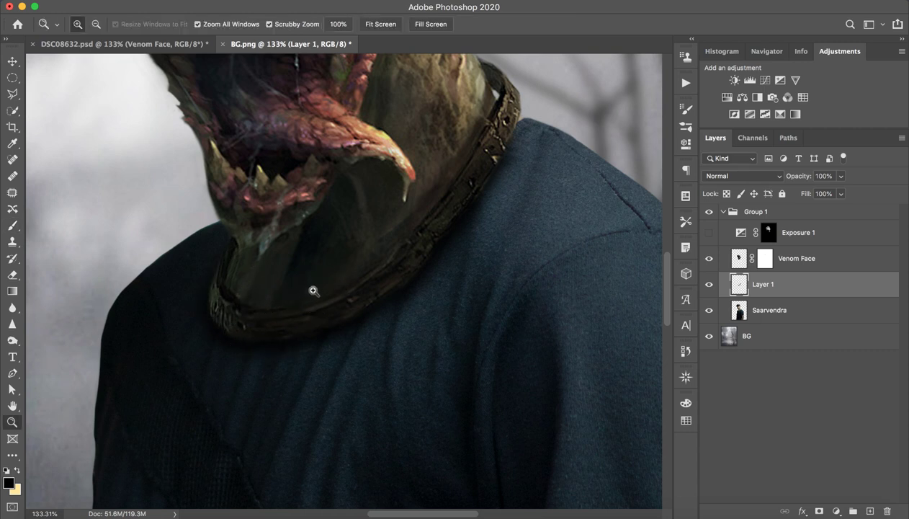
{"action": "key", "text": "b"}
{"action": "left_click_drag", "start_coordinate": [296, 309], "coordinate": [321, 309]}
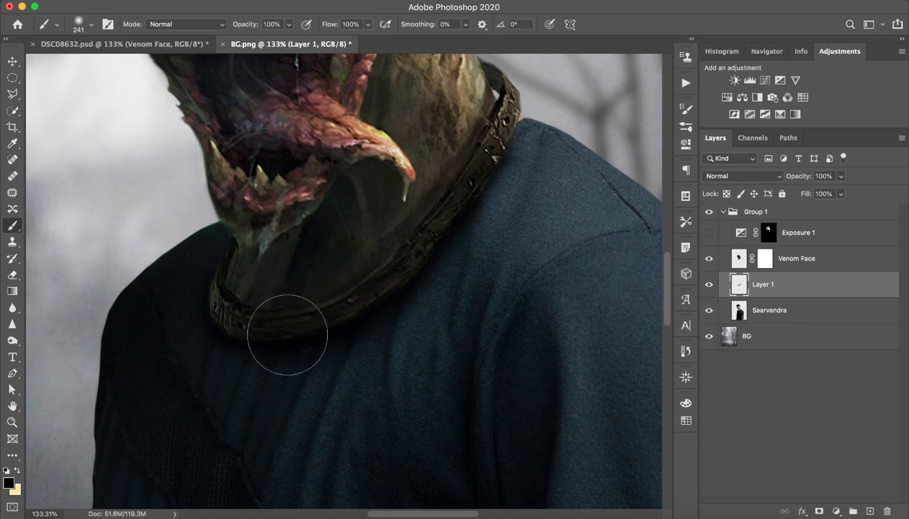
Zoom in around the collar and open Layer 1's blending options
{"action": "key", "text": "z"}
{"action": "mouse_move", "coordinate": [450, 167]}
{"action": "left_mouse_down"}
{"action": "mouse_move", "coordinate": [420, 178]}
{"action": "mouse_move", "coordinate": [414, 273]}
{"action": "left_mouse_up"}
{"action": "left_click_drag", "start_coordinate": [341, 309], "coordinate": [411, 260]}
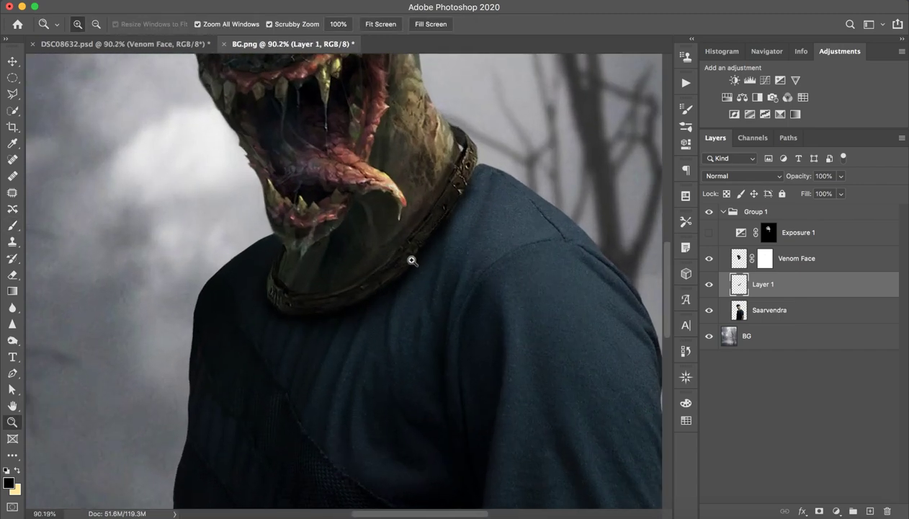
{"action": "mouse_move", "coordinate": [392, 337]}
{"action": "left_mouse_down"}
{"action": "mouse_move", "coordinate": [378, 270]}
{"action": "mouse_move", "coordinate": [376, 284]}
{"action": "mouse_move", "coordinate": [397, 288]}
{"action": "left_mouse_up"}
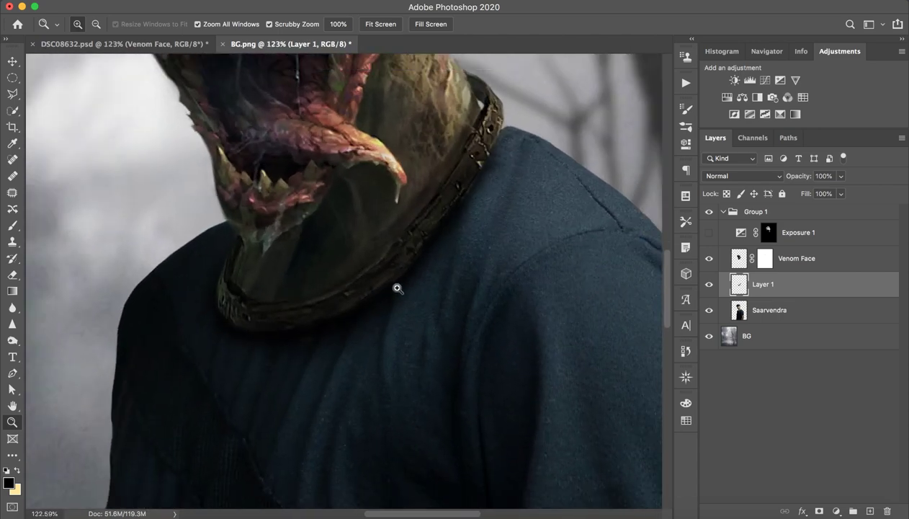
{"action": "double_click", "coordinate": [834, 291]}
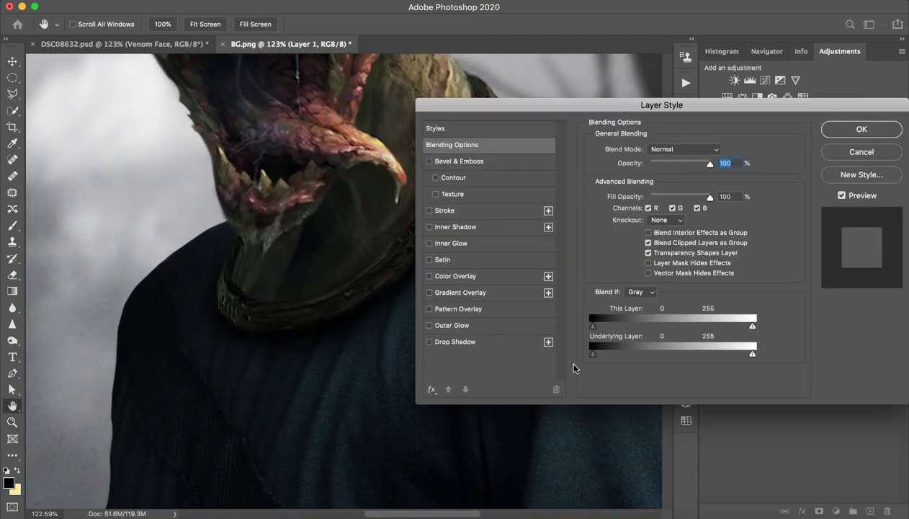
Split the Underlying Layer black Blend If slider to 0/47 and apply it
{"action": "mouse_move", "coordinate": [593, 355]}
{"action": "left_mouse_down"}
{"action": "mouse_move", "coordinate": [655, 355]}
{"action": "mouse_move", "coordinate": [610, 355]}
{"action": "mouse_move", "coordinate": [626, 354]}
{"action": "mouse_move", "coordinate": [618, 358]}
{"action": "left_mouse_up"}
{"action": "left_click", "coordinate": [862, 129]}
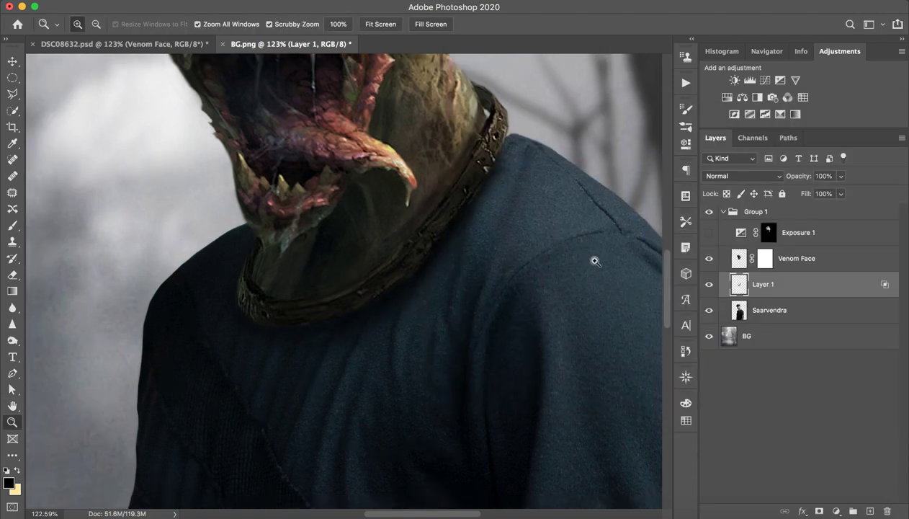
{"action": "key", "text": "z"}
{"action": "mouse_move", "coordinate": [594, 259]}
{"action": "left_mouse_down"}
{"action": "mouse_move", "coordinate": [519, 287]}
{"action": "mouse_move", "coordinate": [493, 312]}
{"action": "left_mouse_up"}
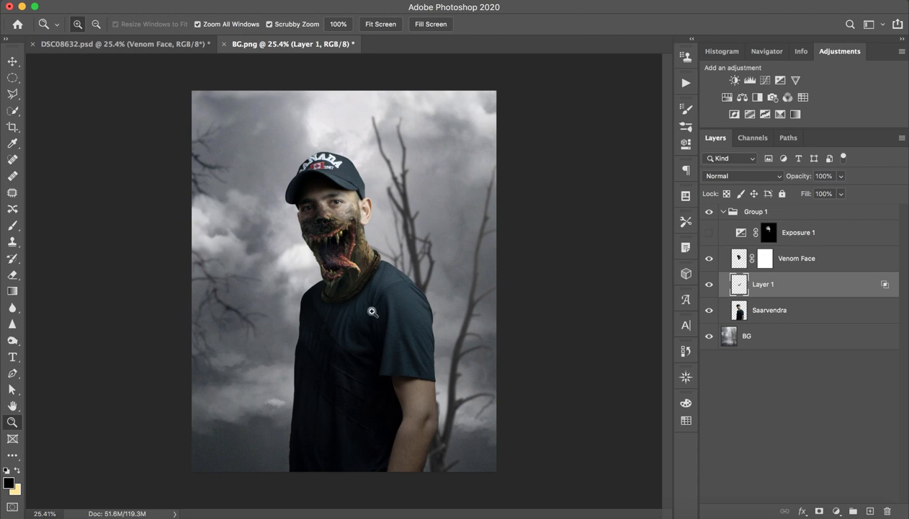
{"action": "left_click_drag", "start_coordinate": [372, 311], "coordinate": [733, 311]}
{"action": "mouse_move", "coordinate": [453, 301]}
{"action": "left_mouse_down"}
{"action": "mouse_move", "coordinate": [371, 308]}
{"action": "mouse_move", "coordinate": [415, 304]}
{"action": "mouse_move", "coordinate": [413, 397]}
{"action": "left_mouse_up"}
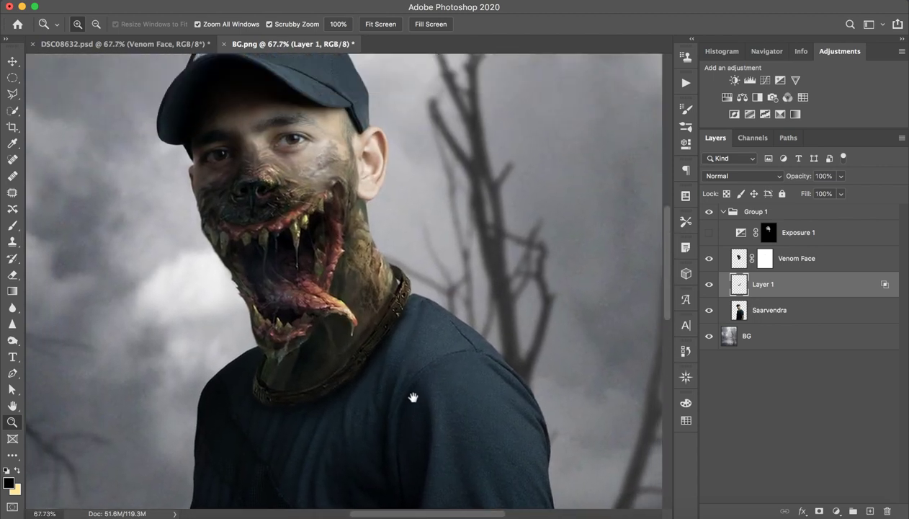
Toggle Layer 1's visibility repeatedly to compare the shading, leaving it visible
{"action": "left_click", "coordinate": [709, 283]}
{"action": "left_click", "coordinate": [709, 284]}
{"action": "left_click", "coordinate": [709, 284]}
{"action": "left_click", "coordinate": [709, 284]}
{"action": "left_click", "coordinate": [709, 283]}
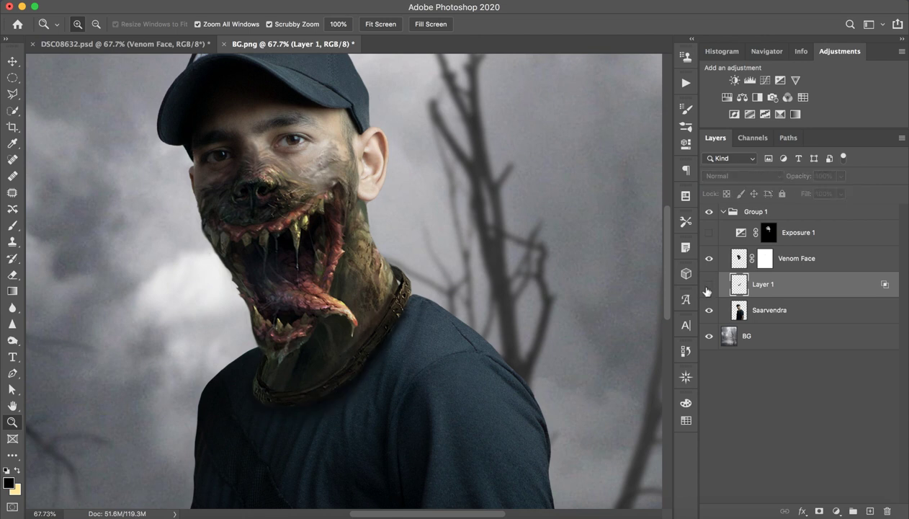
{"action": "left_click", "coordinate": [708, 288]}
{"action": "left_click", "coordinate": [707, 288]}
{"action": "left_click", "coordinate": [707, 288]}
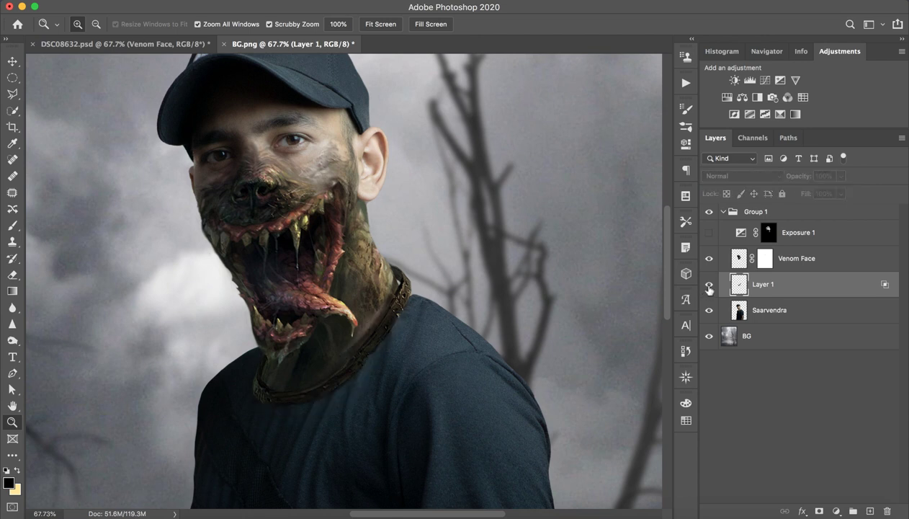
{"action": "left_click", "coordinate": [709, 285]}
{"action": "left_click", "coordinate": [709, 285]}
{"action": "left_click", "coordinate": [708, 285]}
{"action": "left_click", "coordinate": [708, 285]}
{"action": "left_click", "coordinate": [709, 286]}
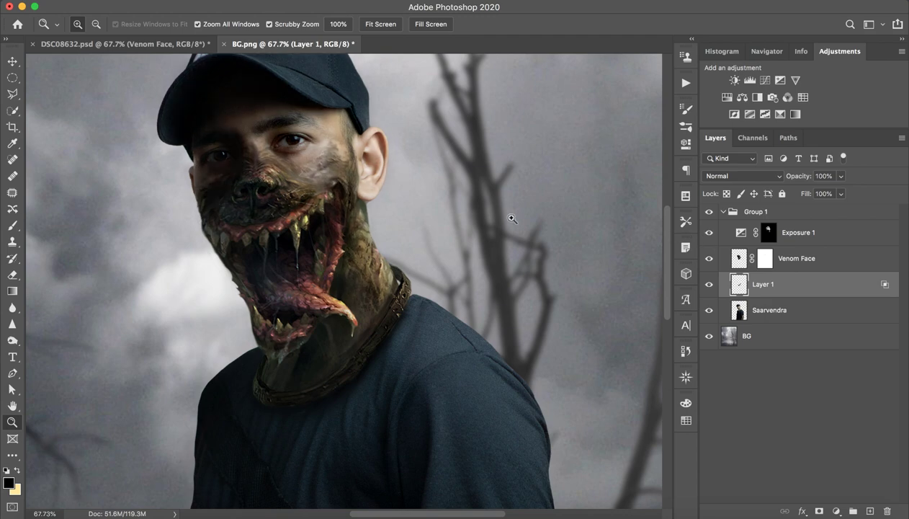
{"action": "left_click_drag", "start_coordinate": [509, 217], "coordinate": [341, 194]}
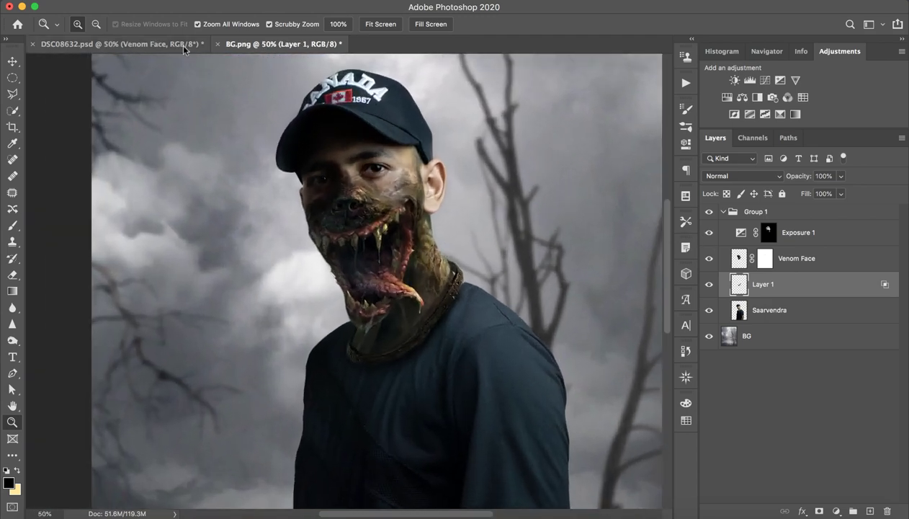
{"action": "left_click", "coordinate": [180, 45]}
{"action": "scroll", "coordinate": [753, 313], "scroll_direction": "down", "scroll_amount": 2}
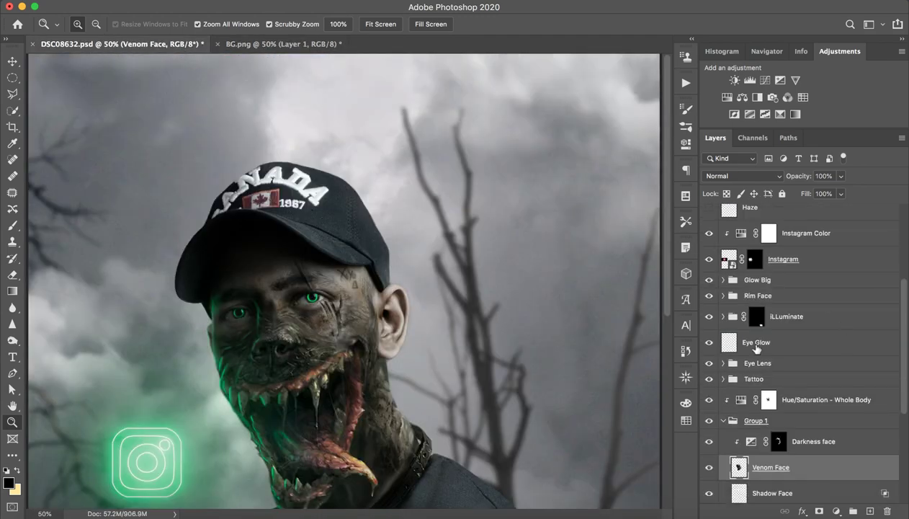
{"action": "scroll", "coordinate": [756, 320], "scroll_direction": "down", "scroll_amount": 2}
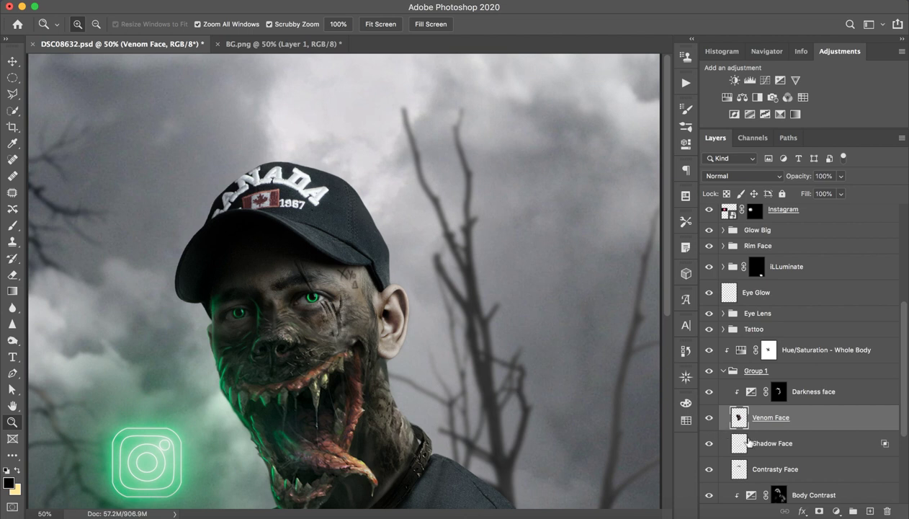
{"action": "left_click", "coordinate": [708, 444]}
{"action": "left_click", "coordinate": [709, 469]}
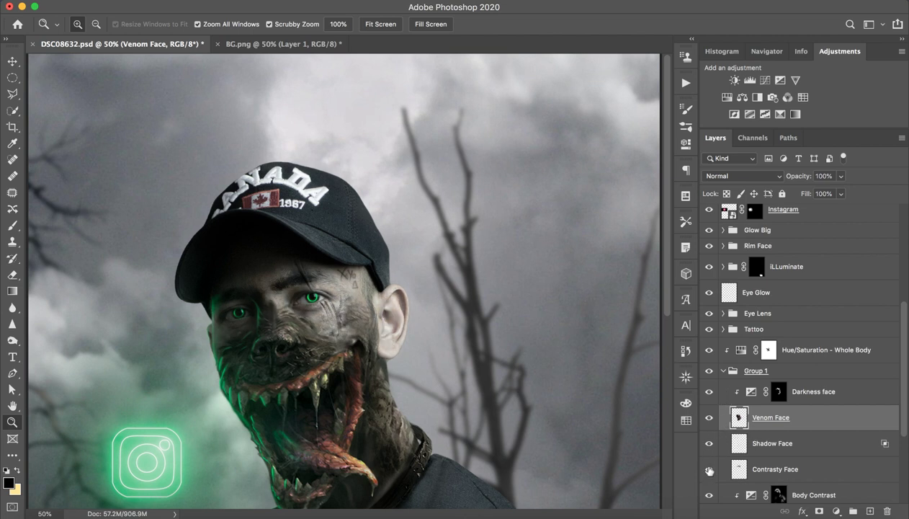
{"action": "left_click", "coordinate": [709, 468]}
{"action": "left_click", "coordinate": [709, 391]}
{"action": "left_click", "coordinate": [709, 391]}
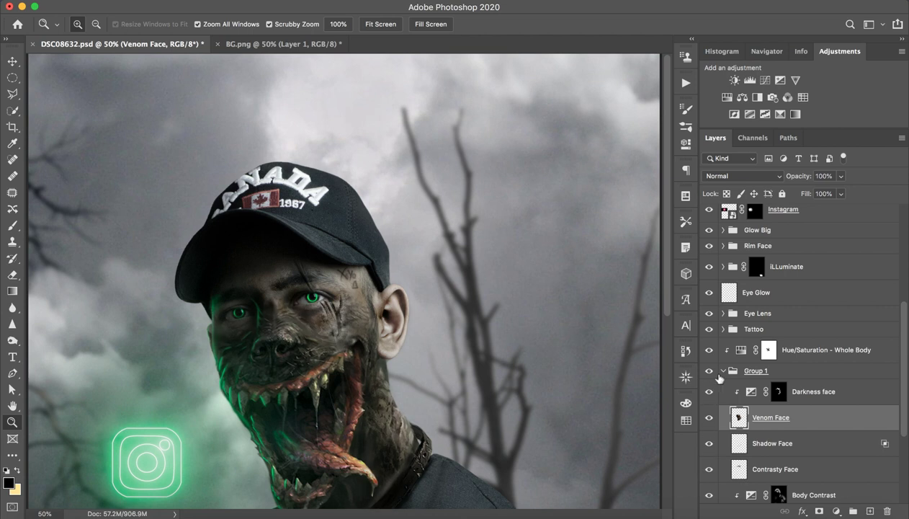
{"action": "left_click", "coordinate": [723, 371]}
{"action": "left_click", "coordinate": [707, 468]}
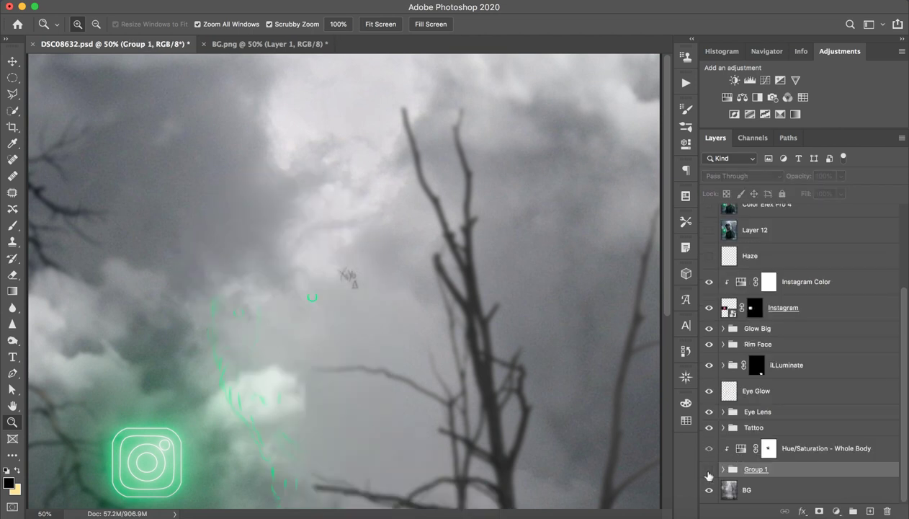
{"action": "left_click", "coordinate": [707, 468]}
{"action": "left_click", "coordinate": [793, 447]}
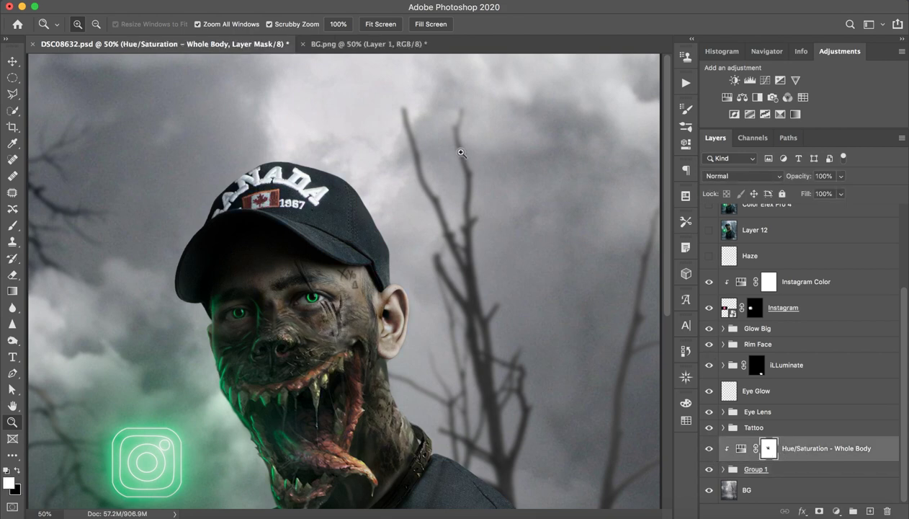
{"action": "left_click", "coordinate": [360, 45]}
{"action": "left_click_drag", "start_coordinate": [441, 279], "coordinate": [368, 295]}
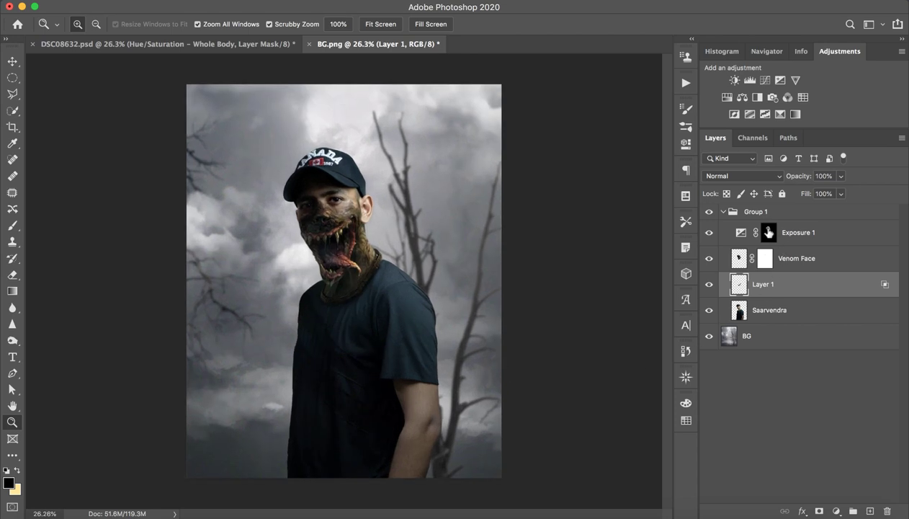
Check the Exposure 1 layer inside Group 1, then collapse Group 1 in the Layers panel
{"action": "left_click", "coordinate": [724, 213]}
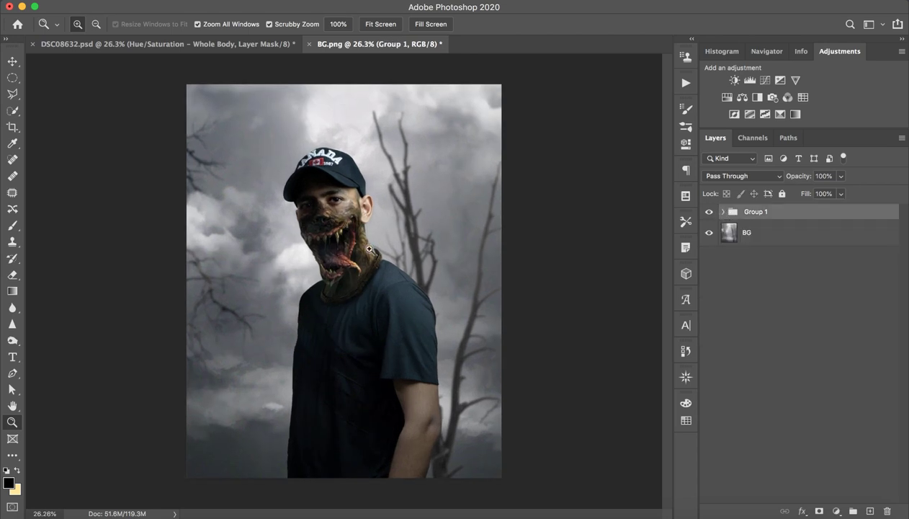
{"action": "left_click", "coordinate": [722, 212]}
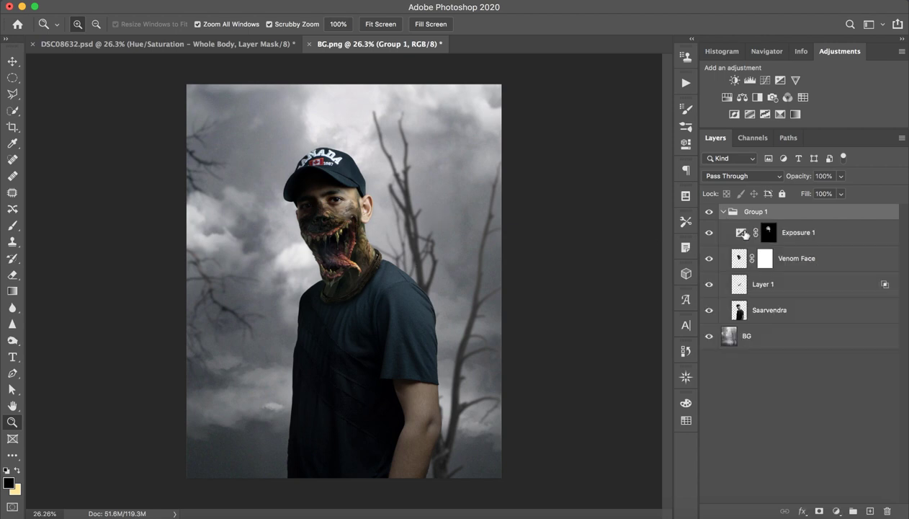
{"action": "left_click", "coordinate": [803, 235]}
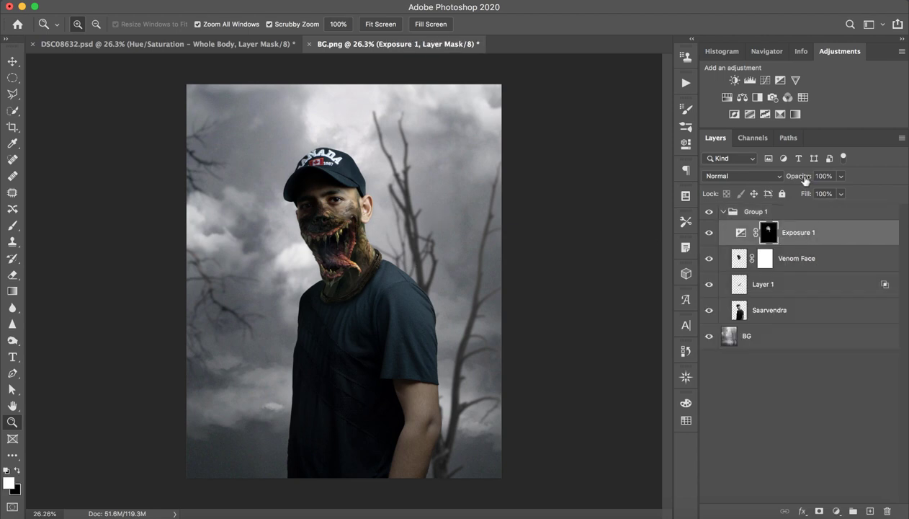
{"action": "left_click", "coordinate": [722, 211]}
{"action": "mouse_move", "coordinate": [297, 225]}
{"action": "left_mouse_down"}
{"action": "mouse_move", "coordinate": [303, 248]}
{"action": "mouse_move", "coordinate": [346, 206]}
{"action": "left_mouse_up"}
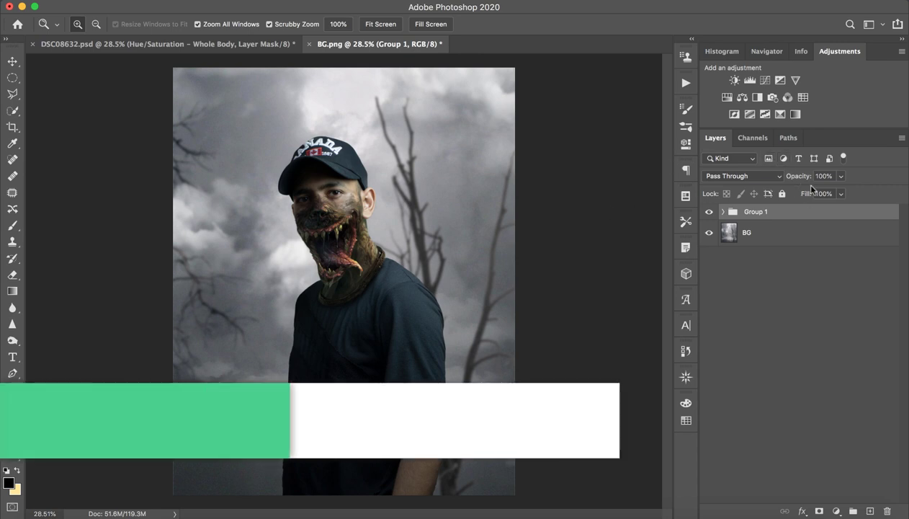
Add a Hue/Saturation adjustment clipped to Group 1 with saturation -34, then close its properties
{"action": "left_click", "coordinate": [727, 97]}
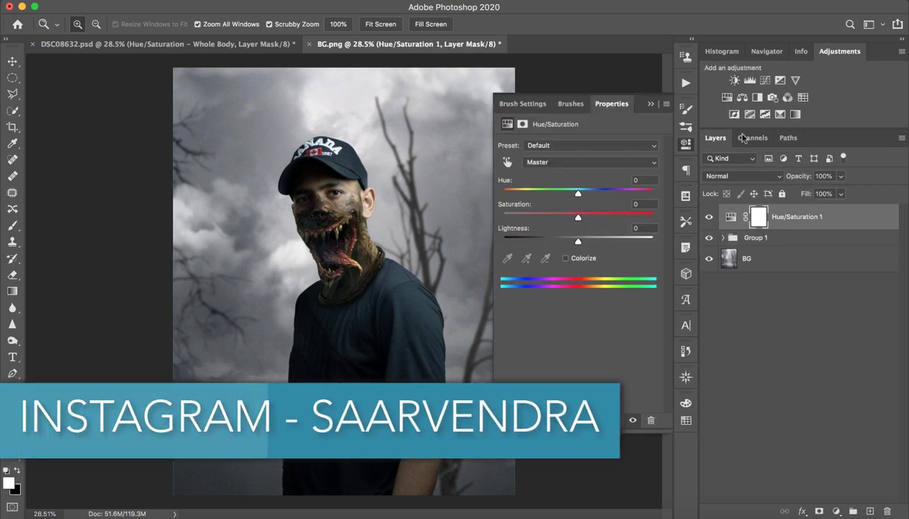
{"action": "left_click", "coordinate": [791, 226], "text": "alt"}
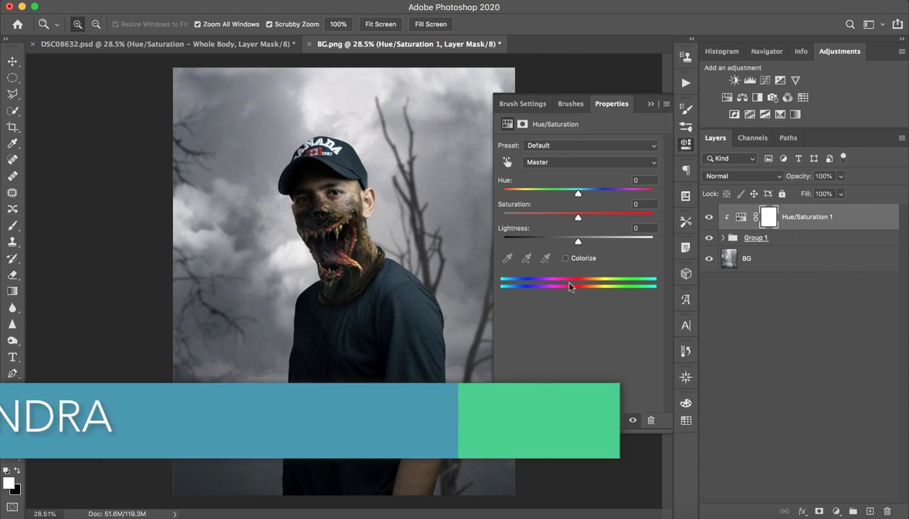
{"action": "mouse_move", "coordinate": [349, 248]}
{"action": "left_mouse_down"}
{"action": "mouse_move", "coordinate": [386, 247]}
{"action": "mouse_move", "coordinate": [405, 178]}
{"action": "left_mouse_up"}
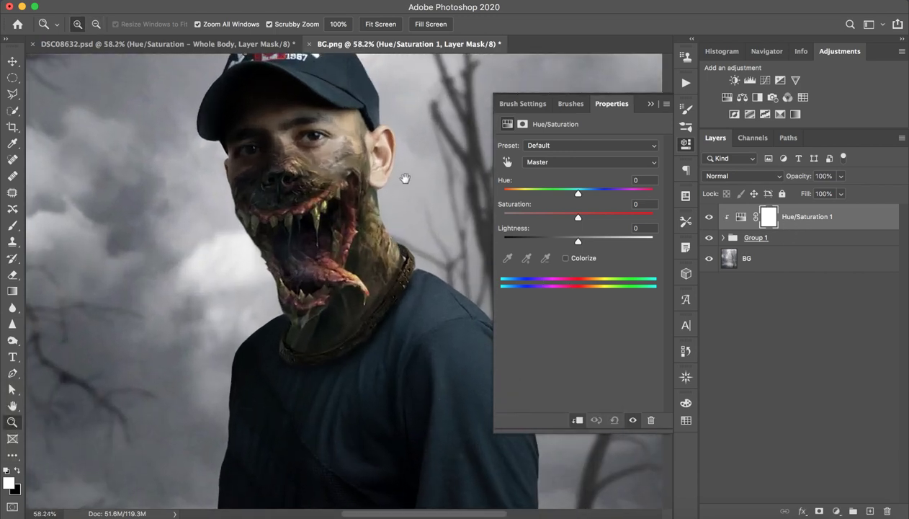
{"action": "mouse_move", "coordinate": [578, 217]}
{"action": "left_mouse_down"}
{"action": "mouse_move", "coordinate": [544, 217]}
{"action": "mouse_move", "coordinate": [569, 218]}
{"action": "mouse_move", "coordinate": [552, 218]}
{"action": "left_mouse_up"}
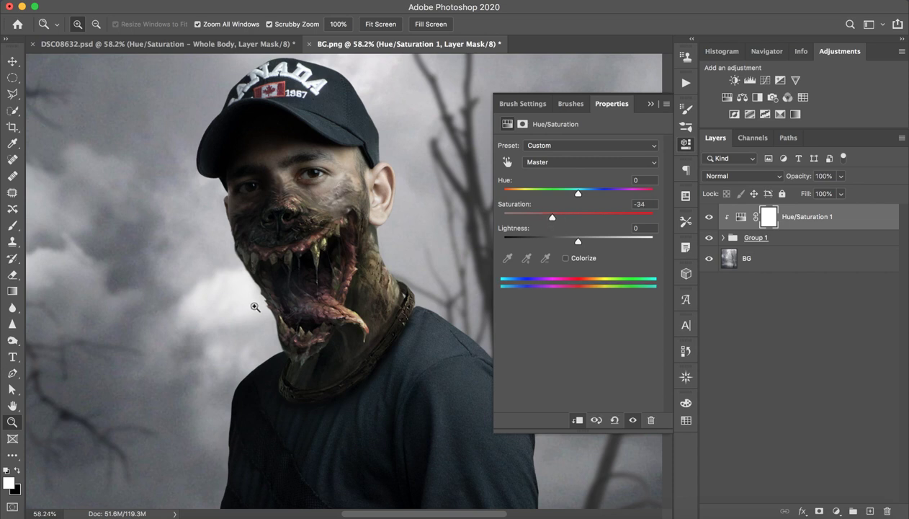
{"action": "left_click", "coordinate": [651, 104]}
{"action": "mouse_move", "coordinate": [338, 252]}
{"action": "left_mouse_down"}
{"action": "mouse_move", "coordinate": [308, 246]}
{"action": "mouse_move", "coordinate": [322, 279]}
{"action": "mouse_move", "coordinate": [379, 272]}
{"action": "left_mouse_up"}
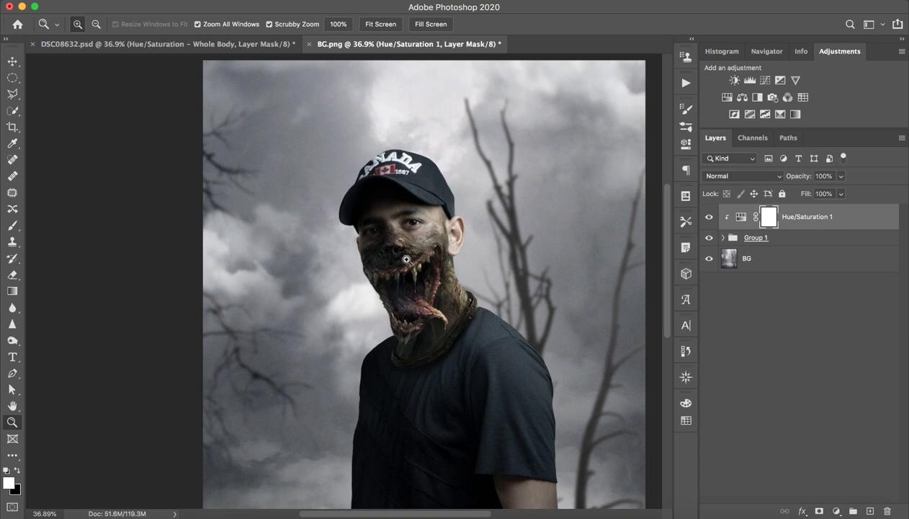
Paint black with a ~64 px brush on the Hue/Saturation mask over the mouth and lower jaw
{"action": "left_click", "coordinate": [13, 226]}
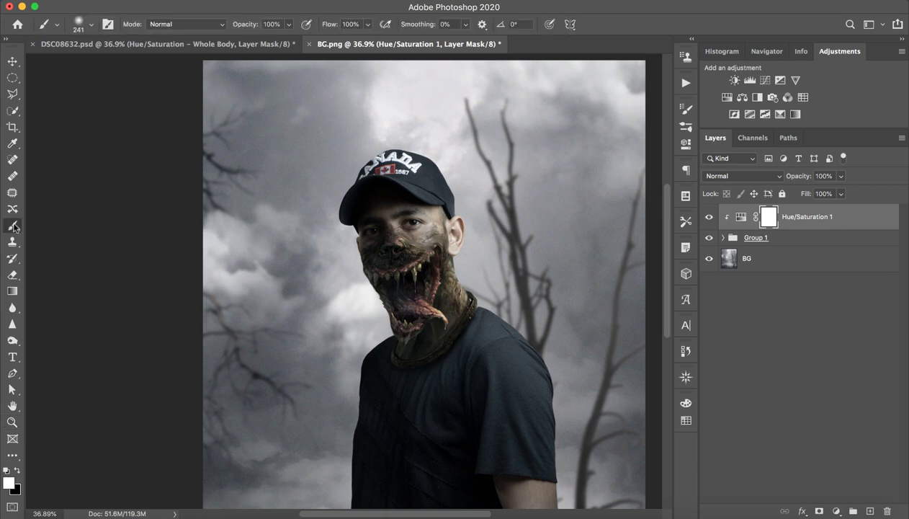
{"action": "key", "text": "z"}
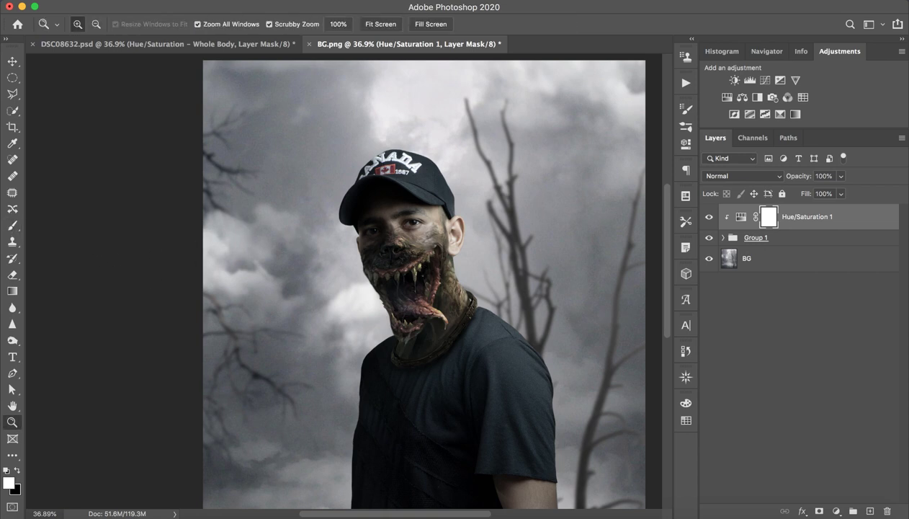
{"action": "key", "text": "z"}
{"action": "left_click", "coordinate": [410, 285]}
{"action": "left_click_drag", "start_coordinate": [423, 298], "coordinate": [351, 269]}
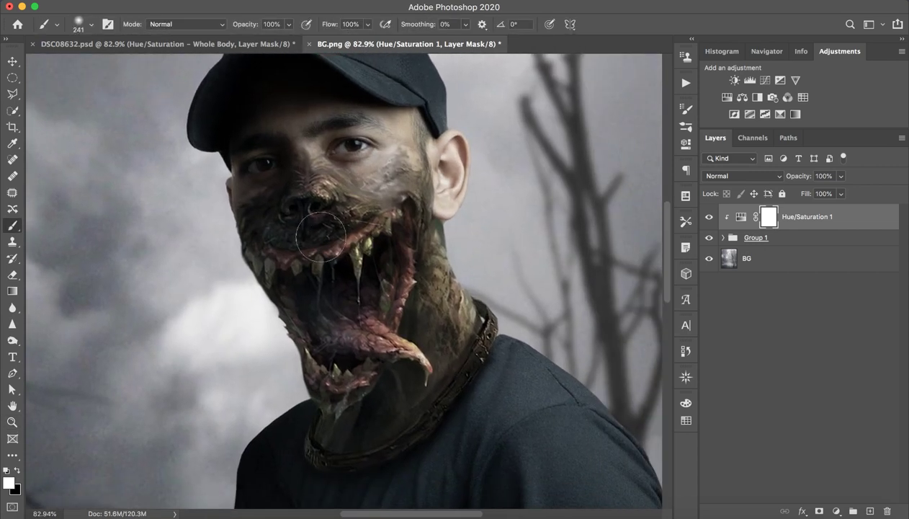
{"action": "left_click_drag", "start_coordinate": [382, 237], "coordinate": [341, 236]}
{"action": "left_click_drag", "start_coordinate": [270, 258], "coordinate": [282, 258]}
{"action": "key", "text": "x"}
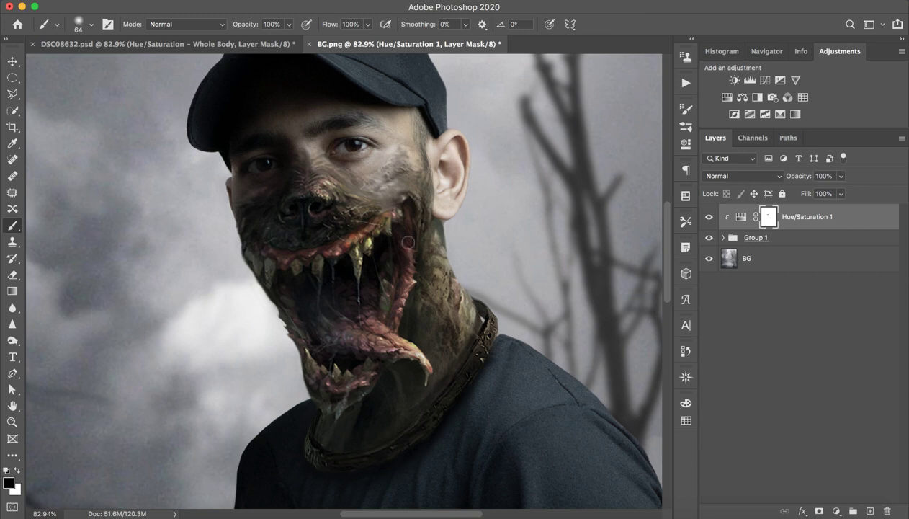
{"action": "left_click_drag", "start_coordinate": [332, 304], "coordinate": [349, 329]}
{"action": "mouse_move", "coordinate": [415, 362]}
{"action": "left_mouse_down"}
{"action": "mouse_move", "coordinate": [365, 354]}
{"action": "mouse_move", "coordinate": [302, 373]}
{"action": "mouse_move", "coordinate": [361, 371]}
{"action": "mouse_move", "coordinate": [351, 357]}
{"action": "left_mouse_up"}
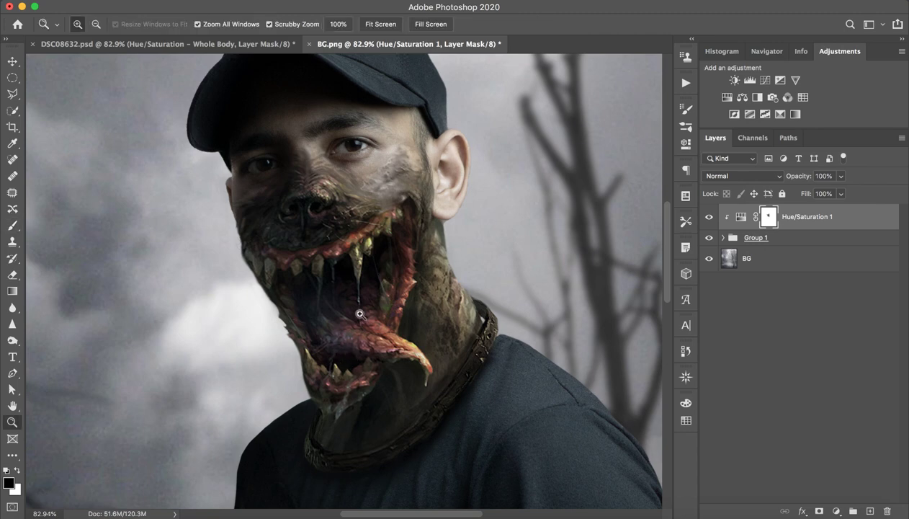
{"action": "left_click_drag", "start_coordinate": [352, 317], "coordinate": [343, 324]}
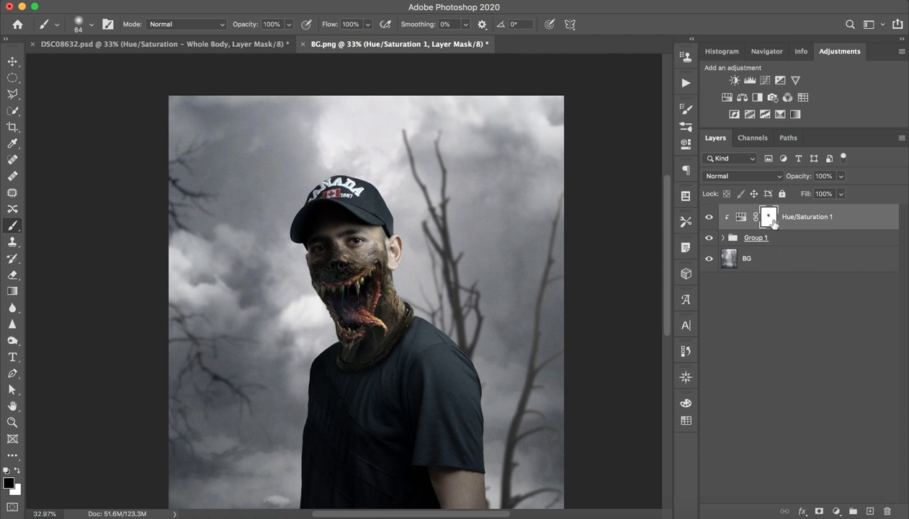
Toggle the Hue/Saturation mask on and off to compare, leaving it enabled
{"action": "left_click", "coordinate": [772, 220], "text": "shift"}
{"action": "left_click", "coordinate": [771, 219], "text": "shift"}
{"action": "left_click", "coordinate": [770, 217], "text": "shift"}
{"action": "left_click", "coordinate": [769, 219], "text": "shift"}
{"action": "left_click", "coordinate": [769, 220], "text": "shift"}
{"action": "left_click", "coordinate": [770, 221], "text": "shift"}
{"action": "left_click", "coordinate": [769, 221], "text": "shift"}
{"action": "left_click", "coordinate": [769, 223], "text": "shift"}
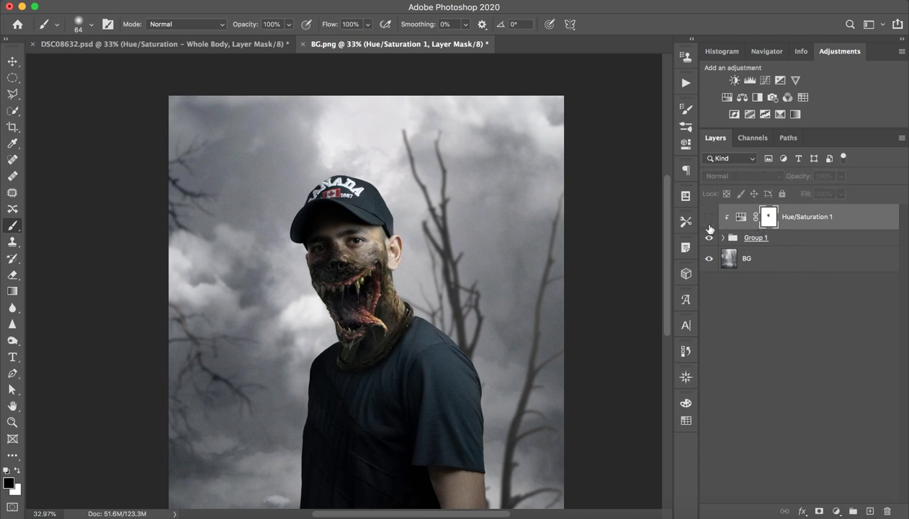
Rename the Hue/Saturation layer to 'Body Whole'
{"action": "double_click", "coordinate": [819, 219]}
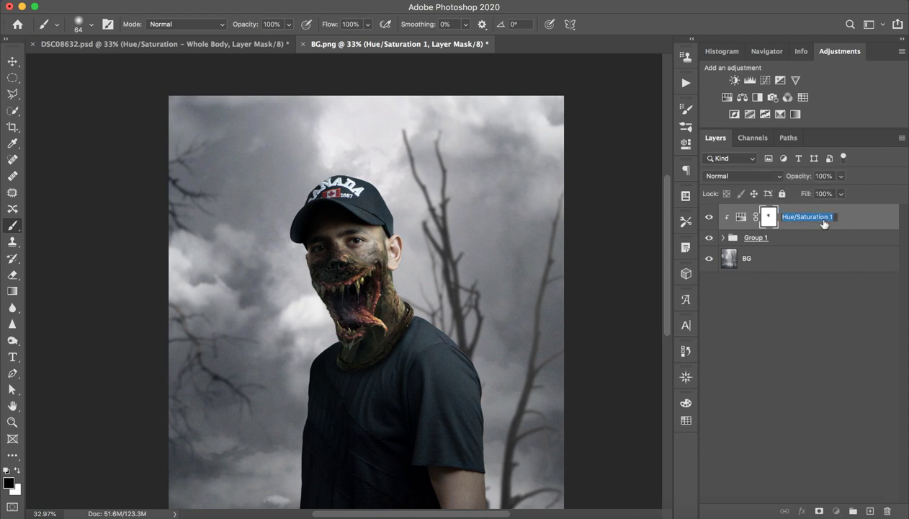
{"action": "type", "text": "Body Whole"}
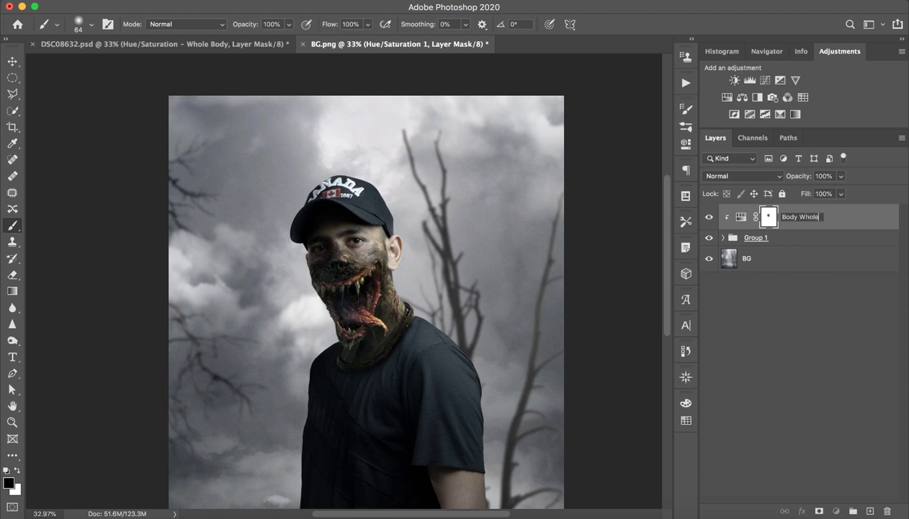
{"action": "key", "text": "Return"}
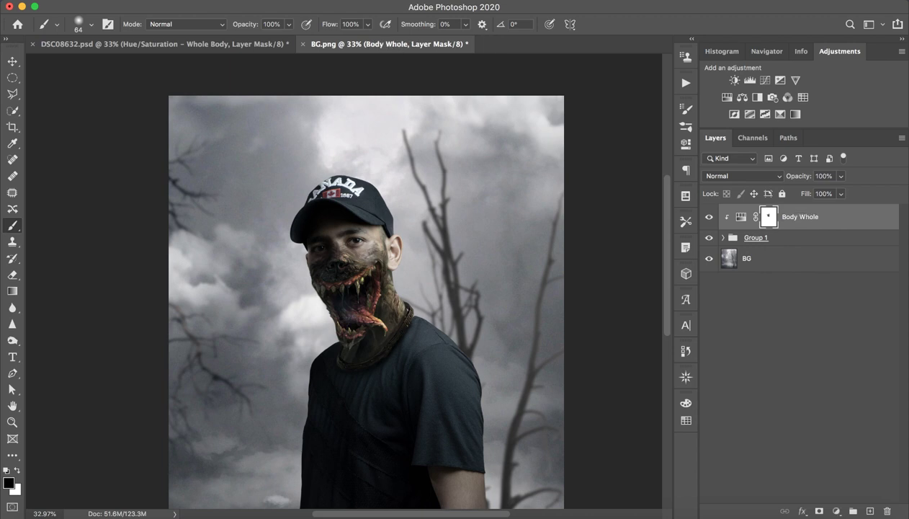
Inspect the Tattoo group in DSC08632.psd, then add a new empty Layer 2 in BG.png
{"action": "left_click", "coordinate": [230, 45]}
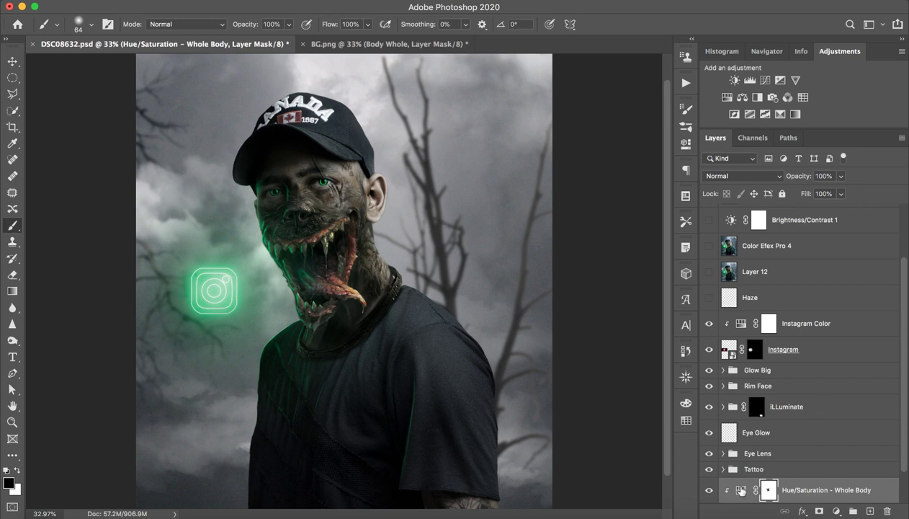
{"action": "left_click", "coordinate": [760, 469]}
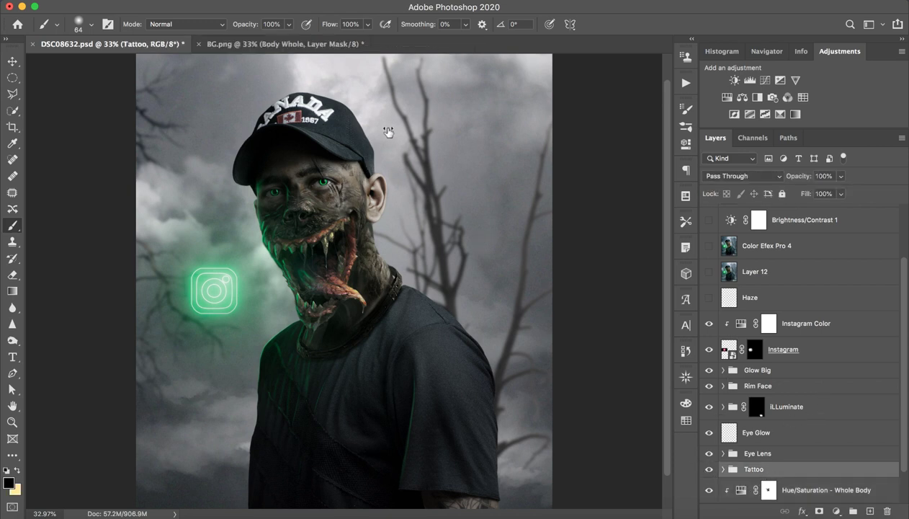
{"action": "left_click", "coordinate": [352, 44]}
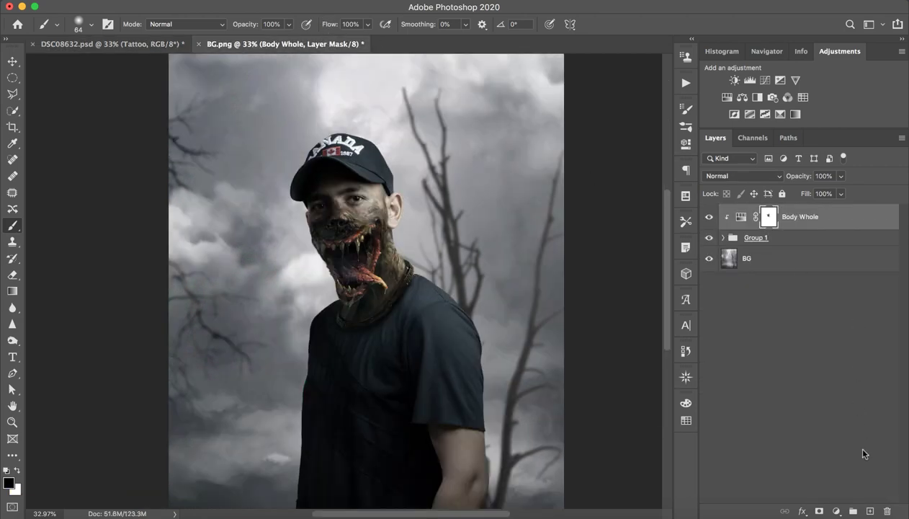
{"action": "left_click", "coordinate": [869, 510]}
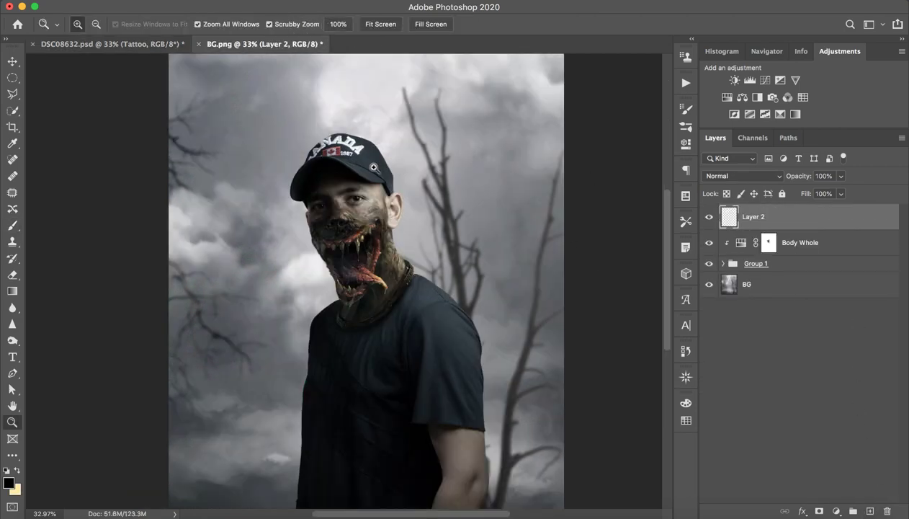
With a small brush, sketch and refine a small tattoo mark on the forehead
{"action": "left_click_drag", "start_coordinate": [378, 164], "coordinate": [432, 158]}
{"action": "mouse_move", "coordinate": [386, 234]}
{"action": "left_mouse_down"}
{"action": "mouse_move", "coordinate": [364, 246]}
{"action": "mouse_move", "coordinate": [357, 275]}
{"action": "left_mouse_up"}
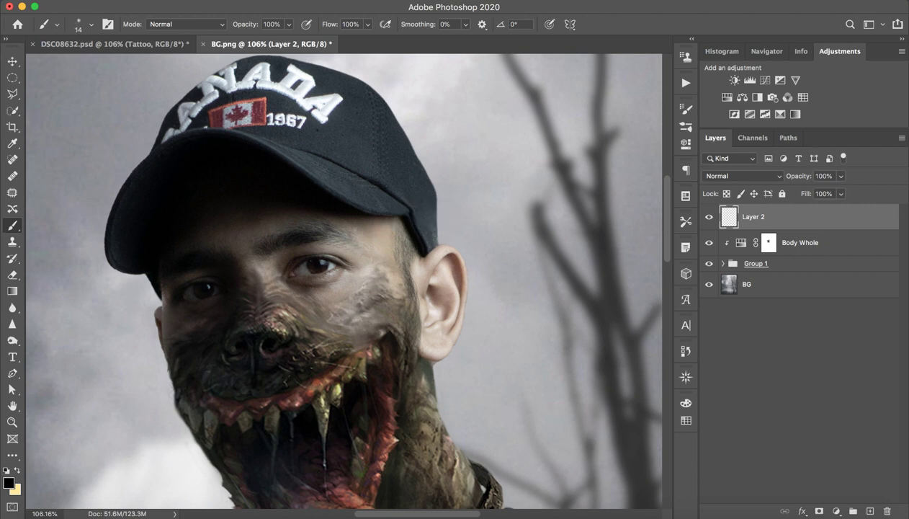
{"action": "mouse_move", "coordinate": [364, 224]}
{"action": "left_mouse_down"}
{"action": "mouse_move", "coordinate": [369, 259]}
{"action": "mouse_move", "coordinate": [366, 231]}
{"action": "left_mouse_up"}
{"action": "key", "text": "ctrl+z"}
{"action": "left_click_drag", "start_coordinate": [387, 228], "coordinate": [386, 236]}
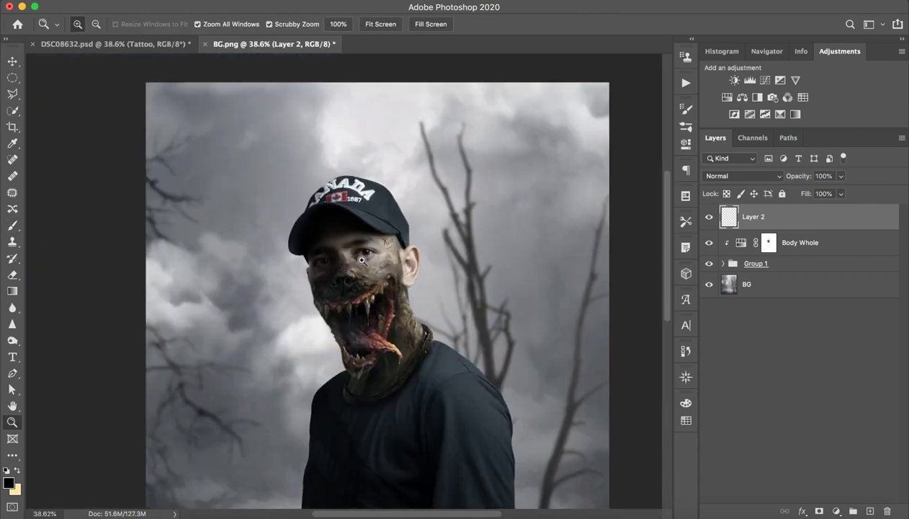
{"action": "left_click_drag", "start_coordinate": [430, 237], "coordinate": [461, 237]}
{"action": "mouse_move", "coordinate": [376, 228]}
{"action": "left_mouse_down"}
{"action": "mouse_move", "coordinate": [340, 249]}
{"action": "mouse_move", "coordinate": [365, 229]}
{"action": "left_mouse_up"}
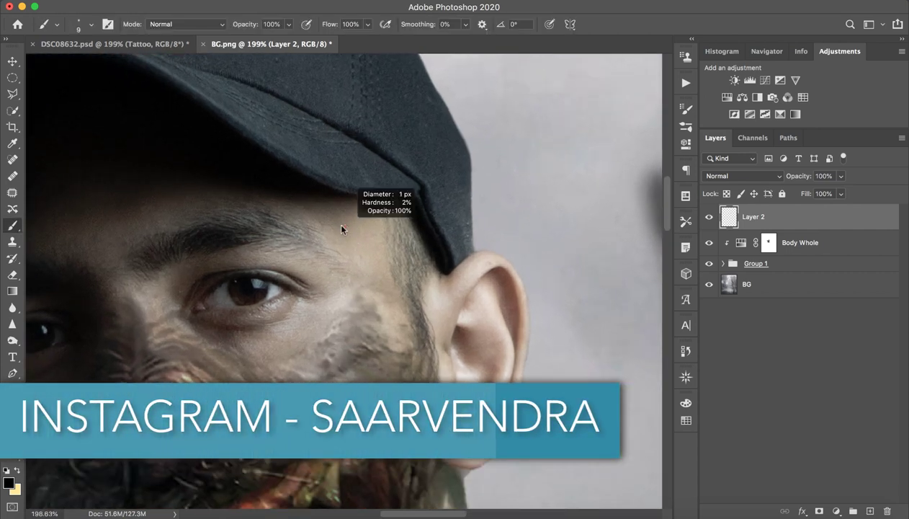
Draw fine lettering on the temple and an underlined signature tattoo on the cheek
{"action": "left_click_drag", "start_coordinate": [331, 224], "coordinate": [344, 242]}
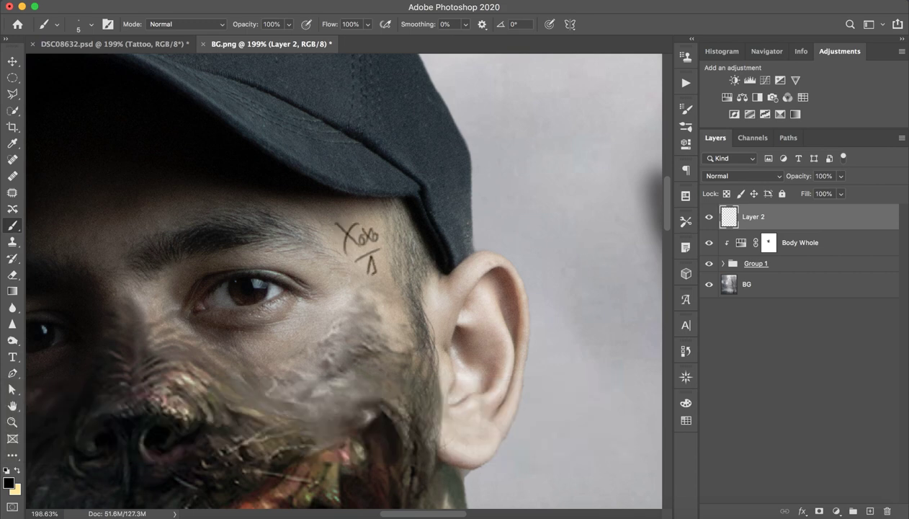
{"action": "mouse_move", "coordinate": [319, 276]}
{"action": "left_mouse_down"}
{"action": "mouse_move", "coordinate": [309, 328]}
{"action": "mouse_move", "coordinate": [363, 285]}
{"action": "left_mouse_up"}
{"action": "mouse_move", "coordinate": [300, 343]}
{"action": "left_mouse_down"}
{"action": "mouse_move", "coordinate": [390, 307]}
{"action": "mouse_move", "coordinate": [396, 330]}
{"action": "left_mouse_up"}
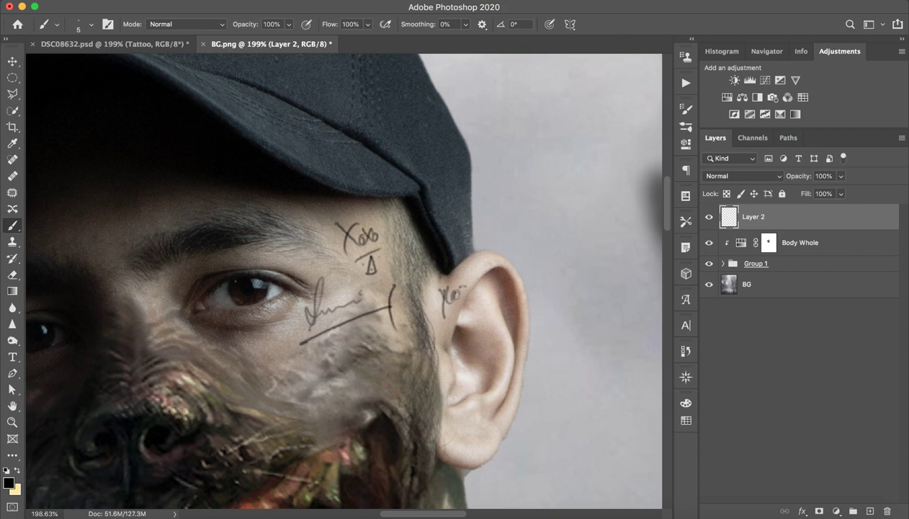
{"action": "key", "text": "z"}
{"action": "left_click_drag", "start_coordinate": [344, 205], "coordinate": [288, 207]}
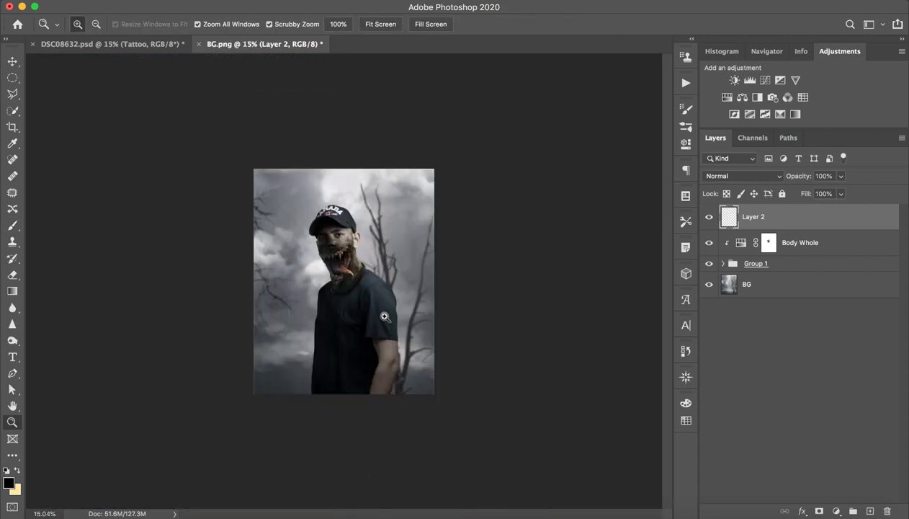
{"action": "left_click_drag", "start_coordinate": [341, 225], "coordinate": [409, 240]}
{"action": "key", "text": "b"}
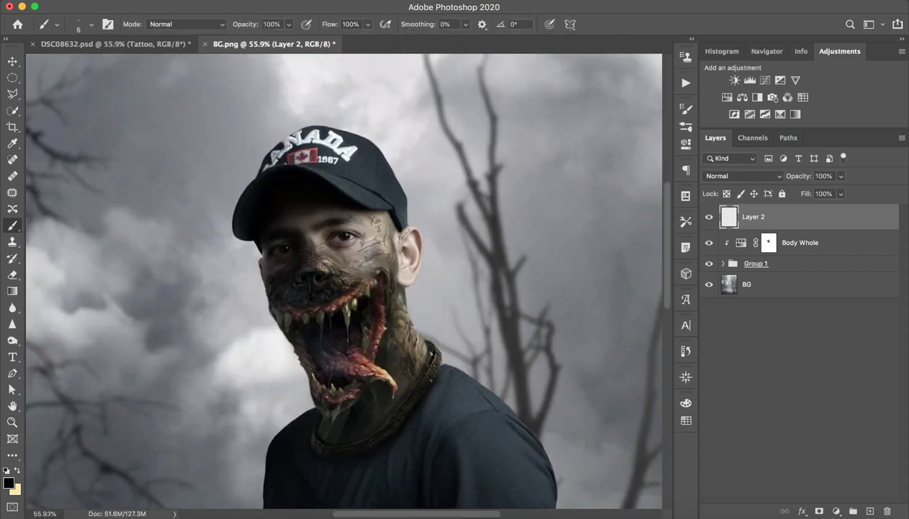
Restore the accidentally deleted tattoo layer, then inspect the Eye Lens group in DSC08632.psd
{"action": "left_click", "coordinate": [887, 509]}
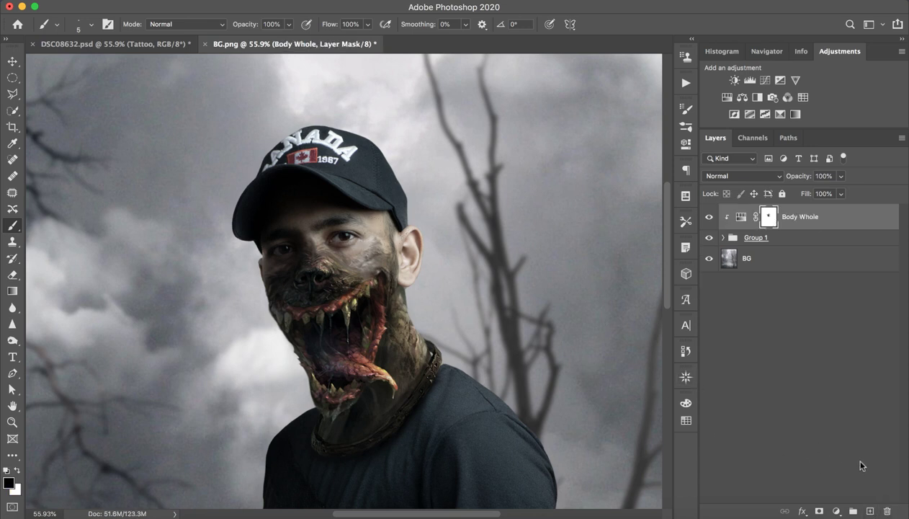
{"action": "key", "text": "ctrl+z"}
{"action": "left_click", "coordinate": [766, 339]}
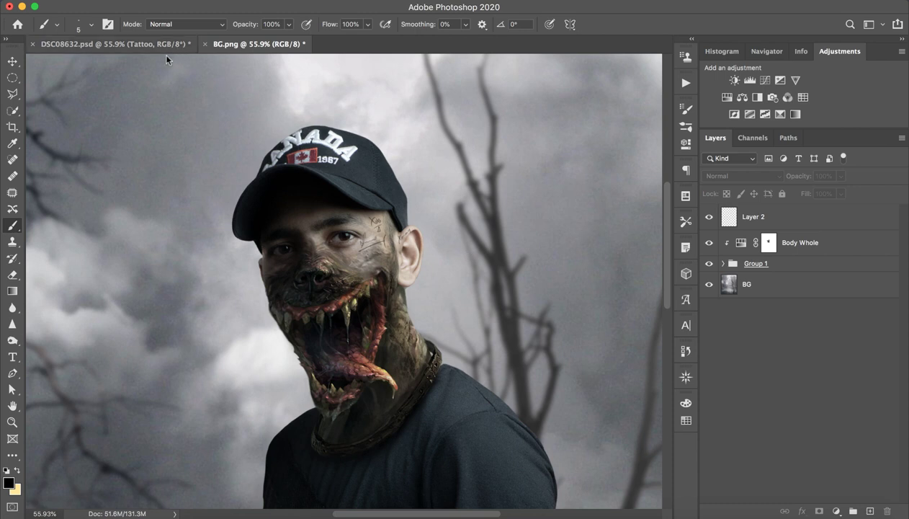
{"action": "left_click", "coordinate": [197, 44]}
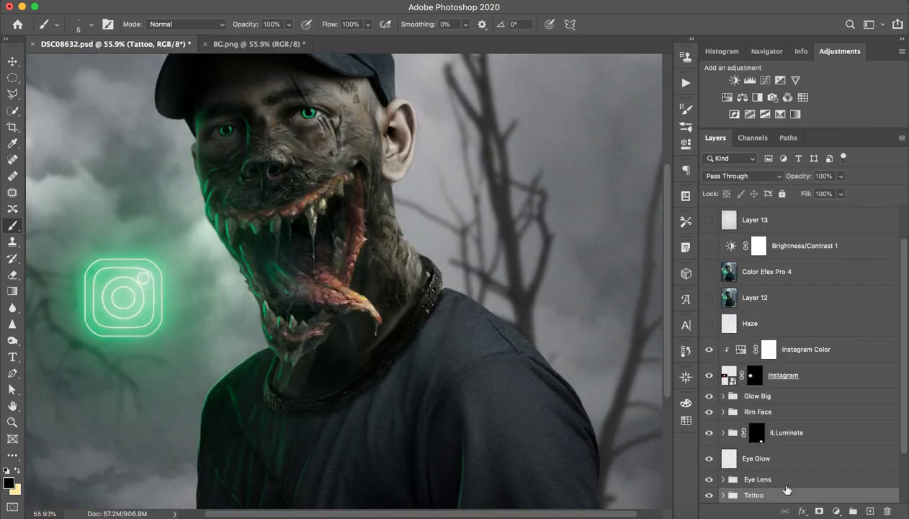
{"action": "left_click", "coordinate": [786, 481]}
{"action": "left_click", "coordinate": [710, 479]}
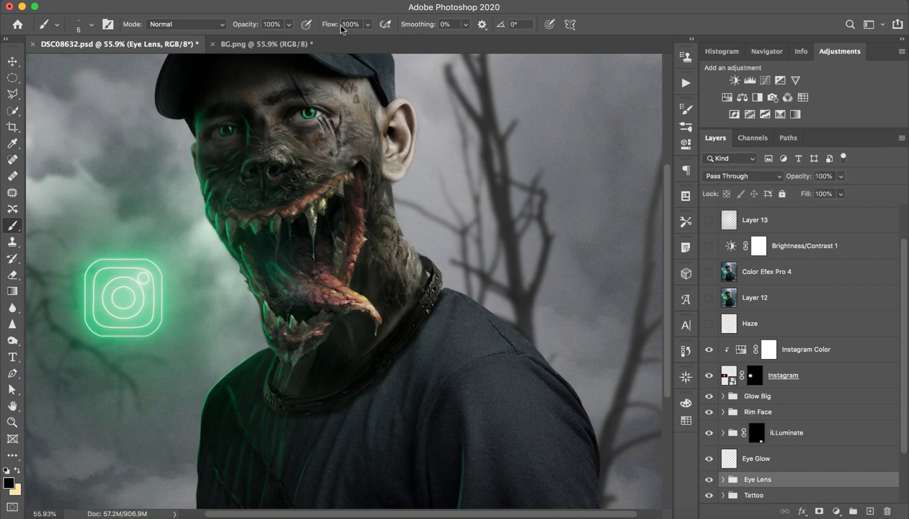
Add a new Layer 3 above tattoo Layer 2 in BG.png and zoom into the right eye
{"action": "left_click", "coordinate": [243, 44]}
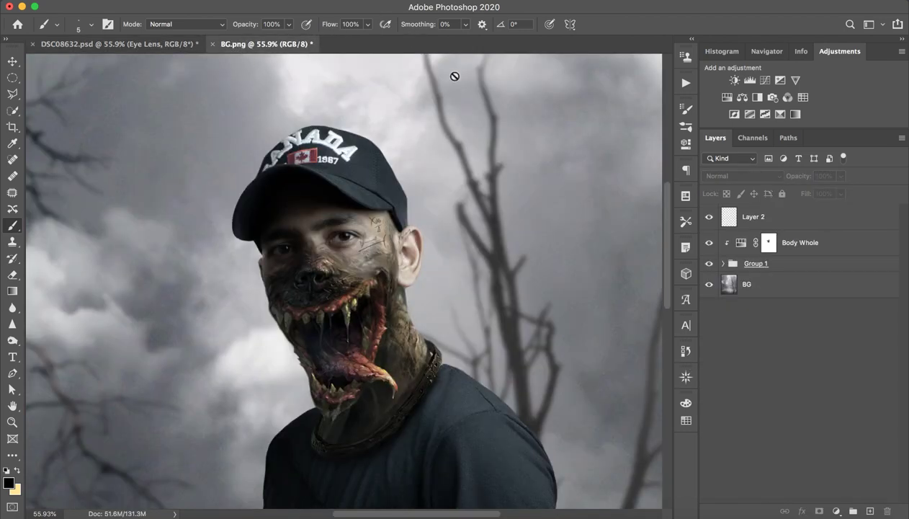
{"action": "left_click", "coordinate": [772, 221]}
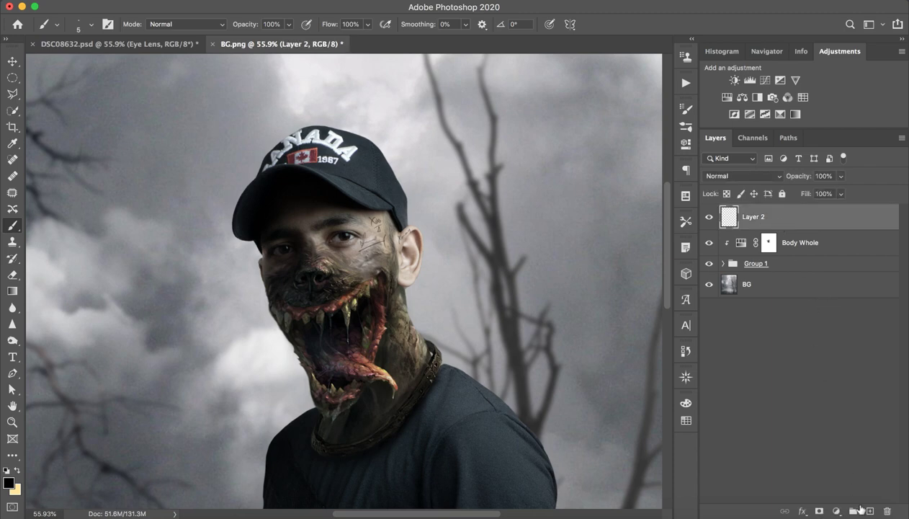
{"action": "left_click", "coordinate": [869, 510]}
{"action": "key", "text": "ctrl+space"}
{"action": "mouse_move", "coordinate": [332, 237]}
{"action": "left_mouse_down"}
{"action": "mouse_move", "coordinate": [454, 229]}
{"action": "mouse_move", "coordinate": [380, 230]}
{"action": "left_mouse_up"}
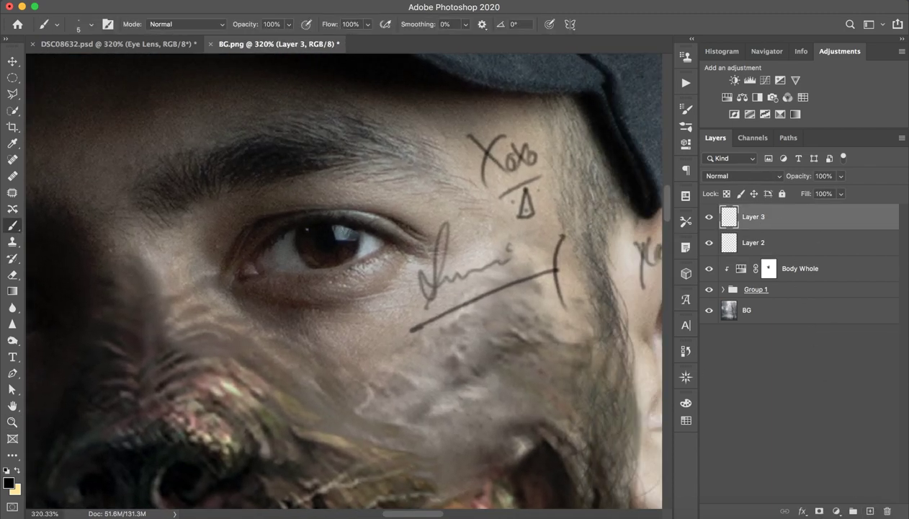
Select an ellipse around the iris and stroke it 5 px in pure red ff0000
{"action": "left_click", "coordinate": [12, 78]}
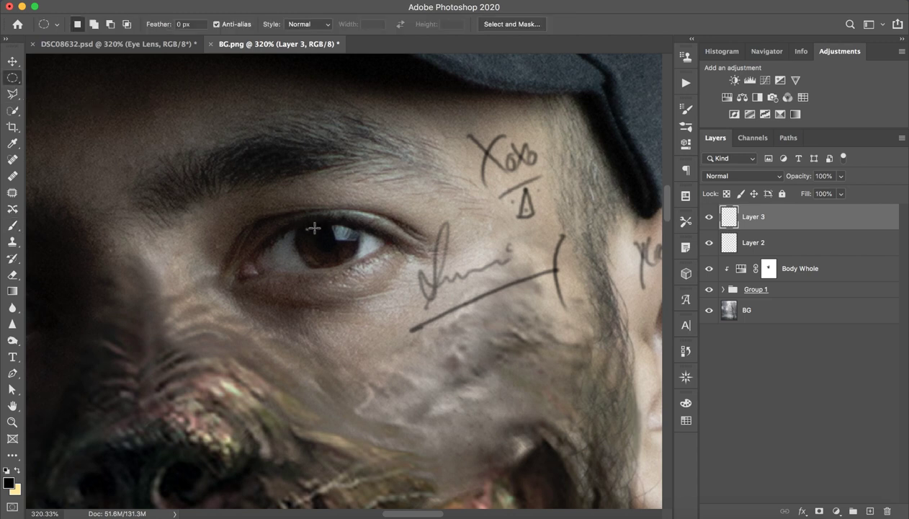
{"action": "left_click_drag", "start_coordinate": [305, 224], "coordinate": [353, 266]}
{"action": "right_click", "coordinate": [321, 243]}
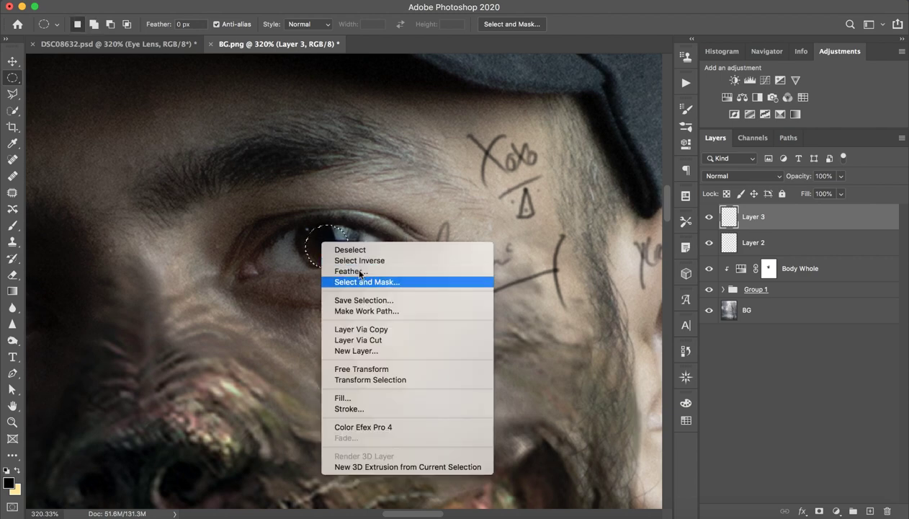
{"action": "left_click", "coordinate": [376, 408]}
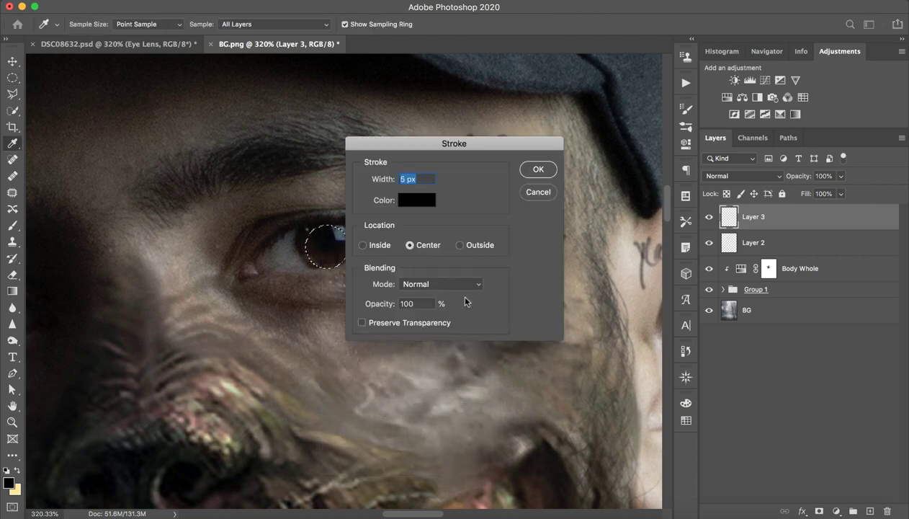
{"action": "left_click", "coordinate": [414, 199]}
{"action": "left_click_drag", "start_coordinate": [635, 281], "coordinate": [585, 189]}
{"action": "left_click_drag", "start_coordinate": [752, 345], "coordinate": [748, 157]}
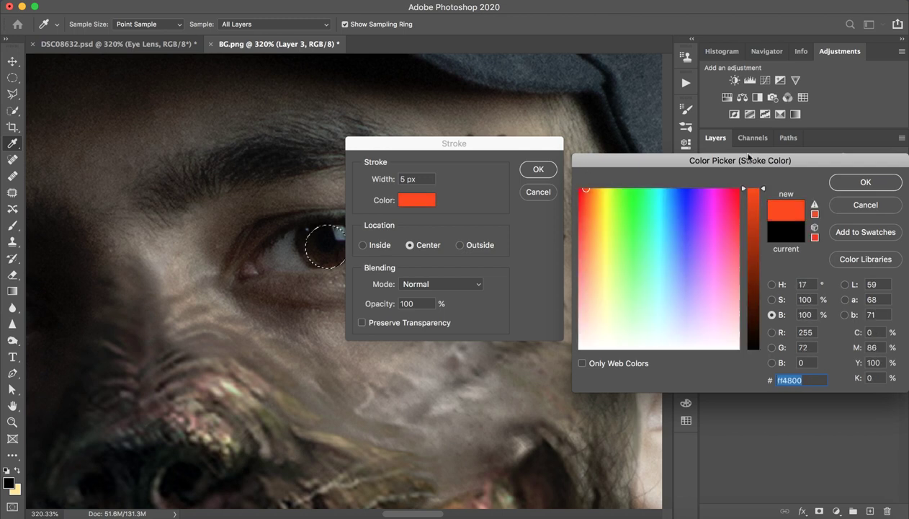
{"action": "left_click_drag", "start_coordinate": [621, 279], "coordinate": [580, 189]}
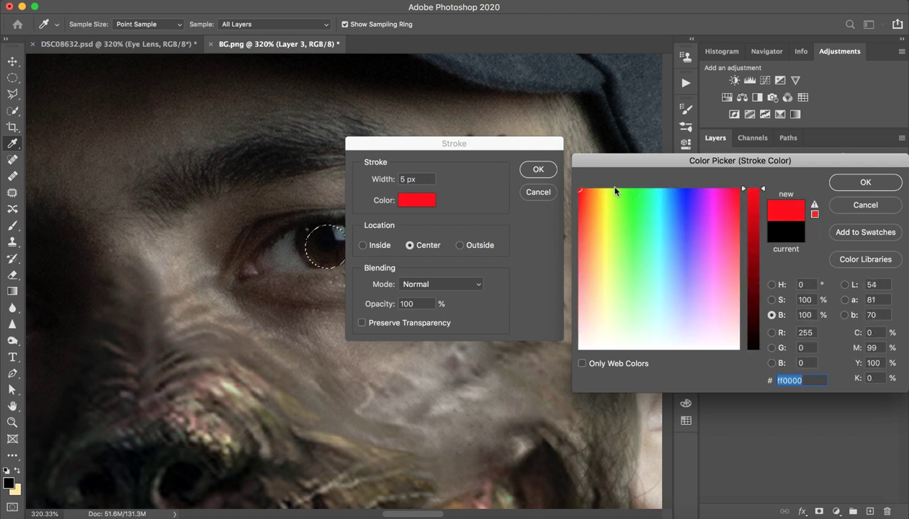
{"action": "left_click", "coordinate": [857, 181]}
{"action": "left_click", "coordinate": [538, 168]}
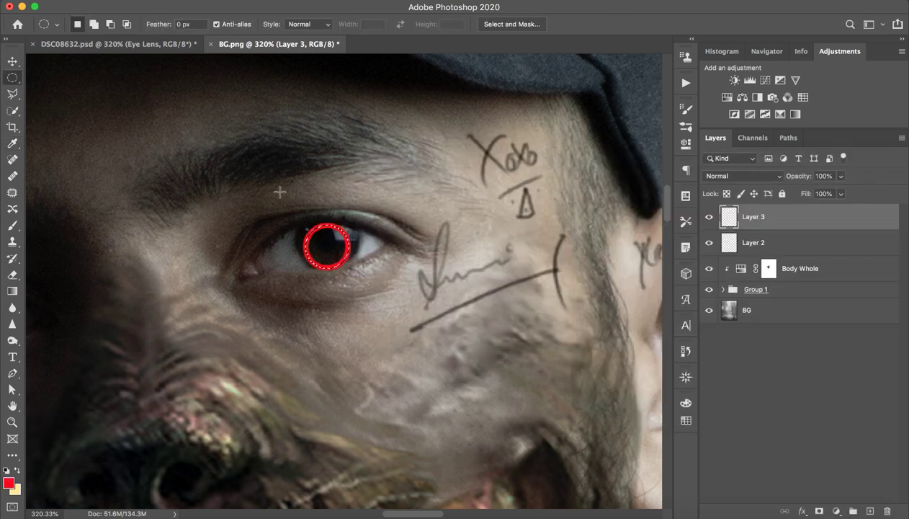
Deselect and transform the red ring up so it sits over the iris
{"action": "right_click", "coordinate": [320, 232]}
{"action": "key", "text": "Escape"}
{"action": "left_click", "coordinate": [328, 243]}
{"action": "key", "text": "v"}
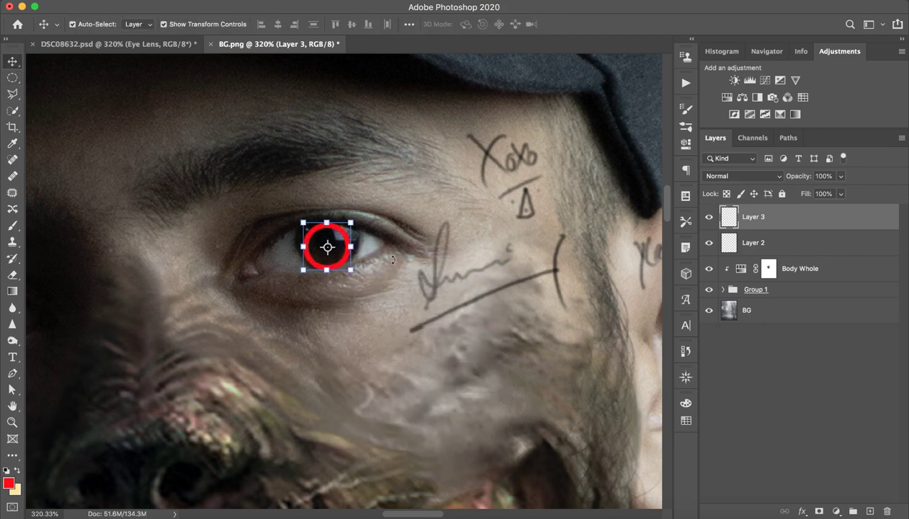
{"action": "key", "text": "ctrl+t"}
{"action": "left_click_drag", "start_coordinate": [342, 261], "coordinate": [346, 249]}
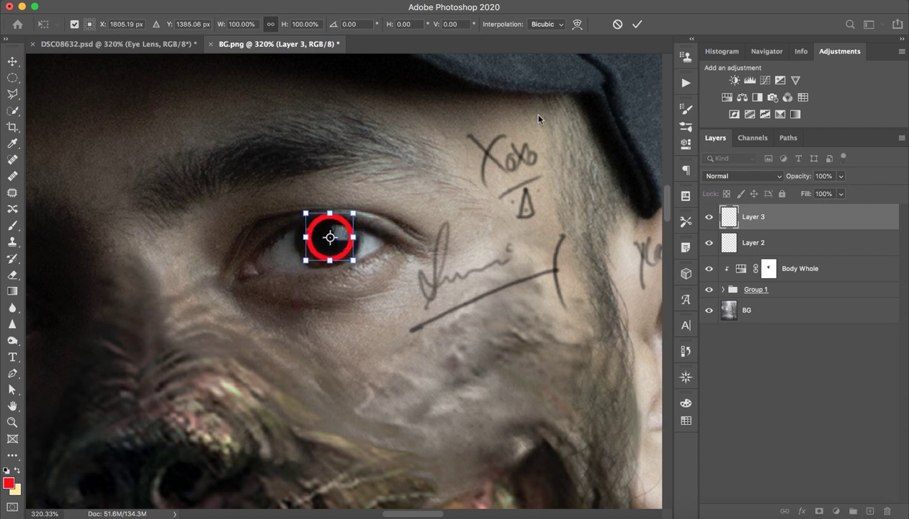
{"action": "left_click", "coordinate": [636, 23]}
{"action": "key", "text": "z"}
{"action": "mouse_move", "coordinate": [504, 190]}
{"action": "left_mouse_down"}
{"action": "mouse_move", "coordinate": [355, 219]}
{"action": "mouse_move", "coordinate": [530, 184]}
{"action": "mouse_move", "coordinate": [523, 216]}
{"action": "left_mouse_up"}
Erase the red ring's edges at 27 px so it tucks under the eyelid
{"action": "key", "text": "b"}
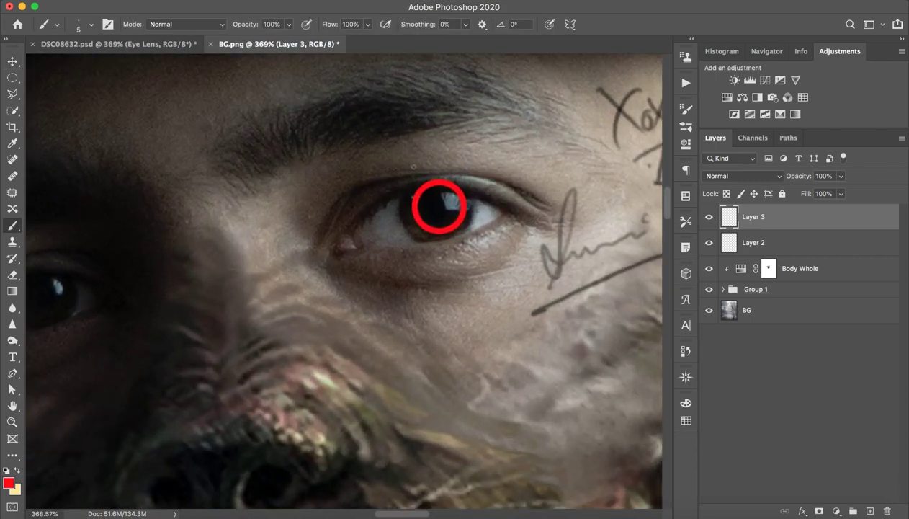
{"action": "left_click_drag", "start_coordinate": [414, 167], "coordinate": [440, 146]}
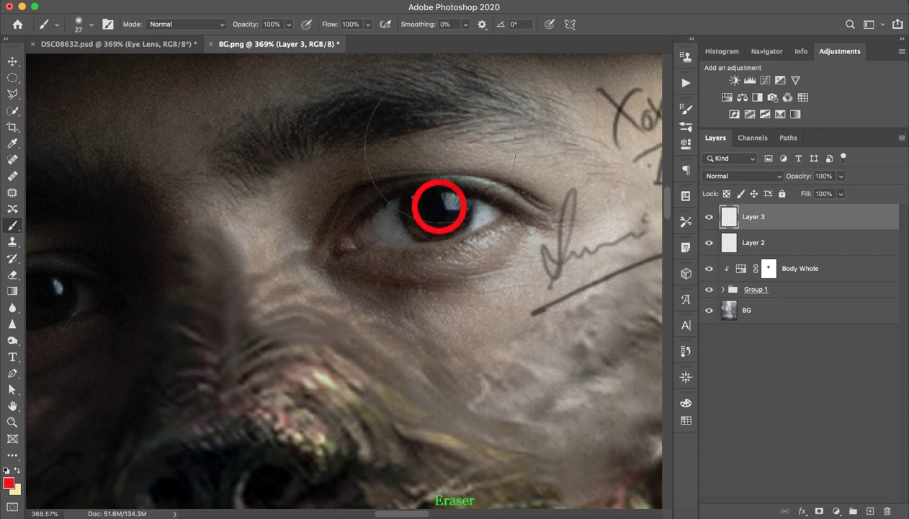
{"action": "mouse_move", "coordinate": [522, 113]}
{"action": "left_mouse_down"}
{"action": "mouse_move", "coordinate": [369, 126]}
{"action": "mouse_move", "coordinate": [389, 144]}
{"action": "left_mouse_up"}
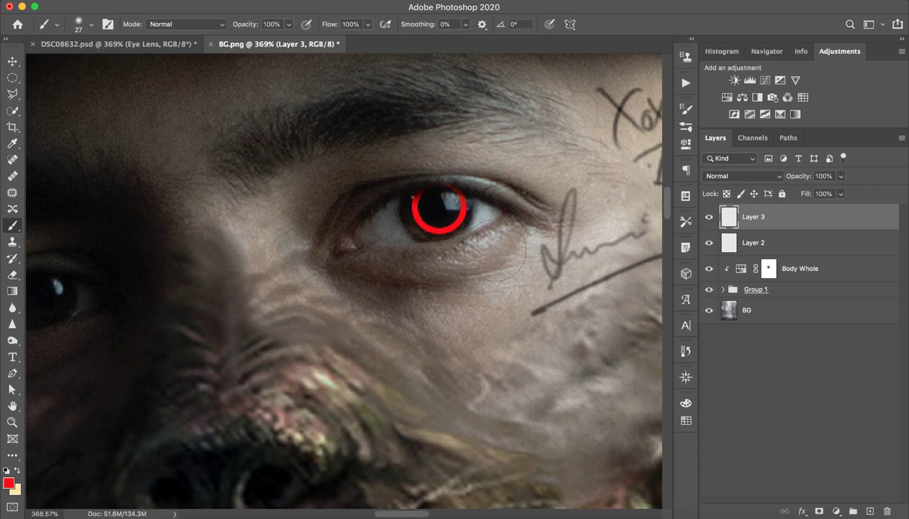
{"action": "key", "text": "ctrl+z"}
{"action": "key", "text": "ctrl+shift+z"}
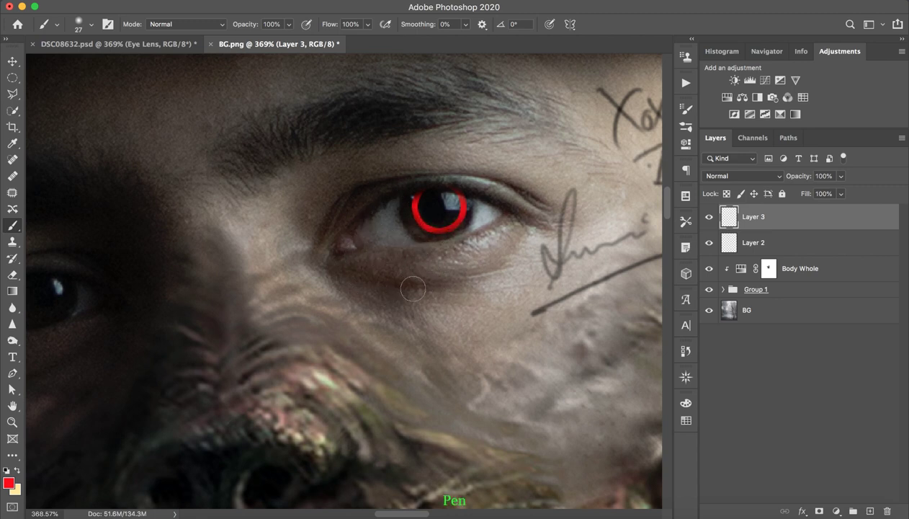
Zoom out to review the red ring against the whole head, then zoom back in
{"action": "key", "text": "z"}
{"action": "scroll", "coordinate": [442, 278], "scroll_direction": "down", "scroll_amount": 5}
{"action": "scroll", "coordinate": [448, 296], "scroll_direction": "down", "scroll_amount": 3}
{"action": "scroll", "coordinate": [469, 288], "scroll_direction": "down", "scroll_amount": 1}
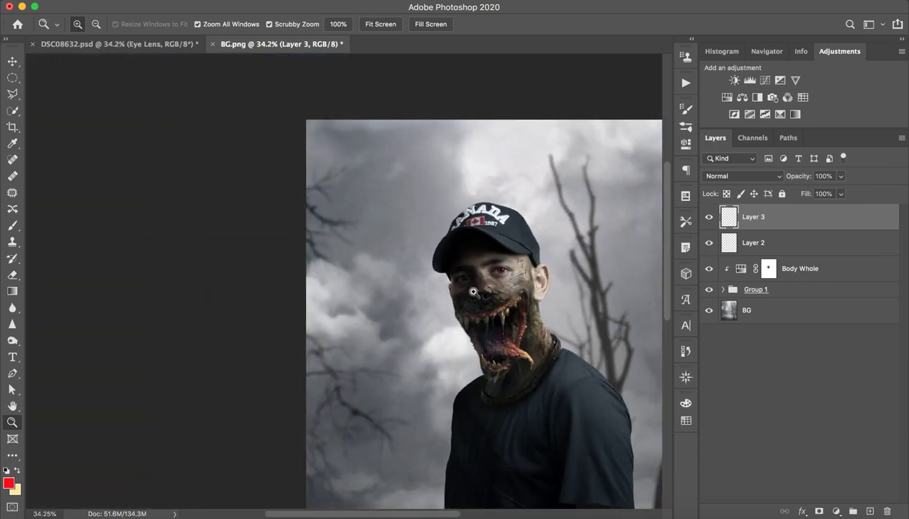
{"action": "scroll", "coordinate": [504, 296], "scroll_direction": "down", "scroll_amount": 1}
{"action": "key", "text": "b"}
{"action": "scroll", "coordinate": [502, 309], "scroll_direction": "up", "scroll_amount": 1}
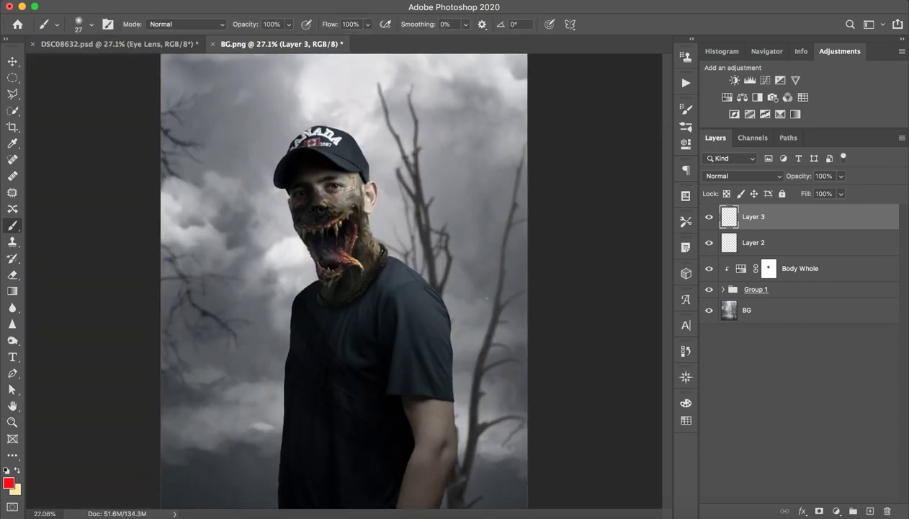
{"action": "key", "text": "z"}
{"action": "scroll", "coordinate": [371, 189], "scroll_direction": "up", "scroll_amount": 2}
{"action": "scroll", "coordinate": [371, 188], "scroll_direction": "up", "scroll_amount": 3}
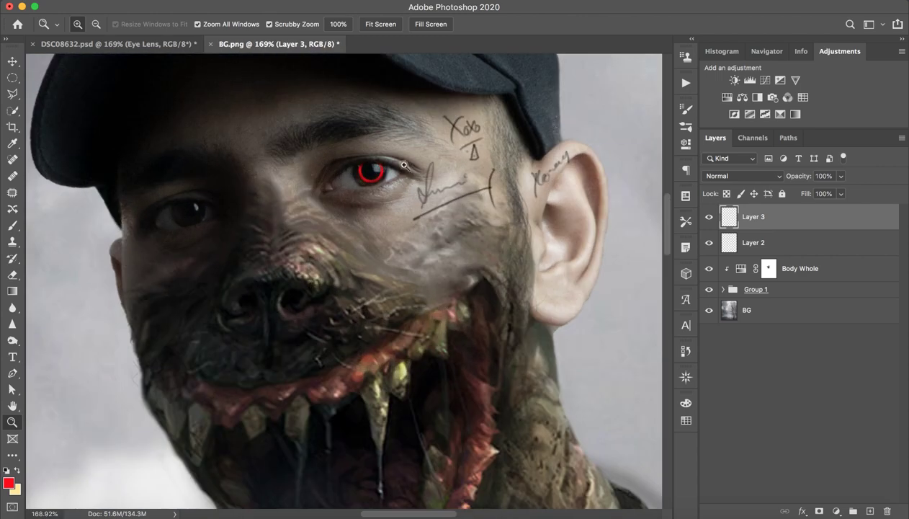
{"action": "scroll", "coordinate": [338, 185], "scroll_direction": "up", "scroll_amount": 3}
Nudge the red ring on Layer 3 slightly left and deselect the layer
{"action": "key", "text": "b"}
{"action": "key", "text": "v"}
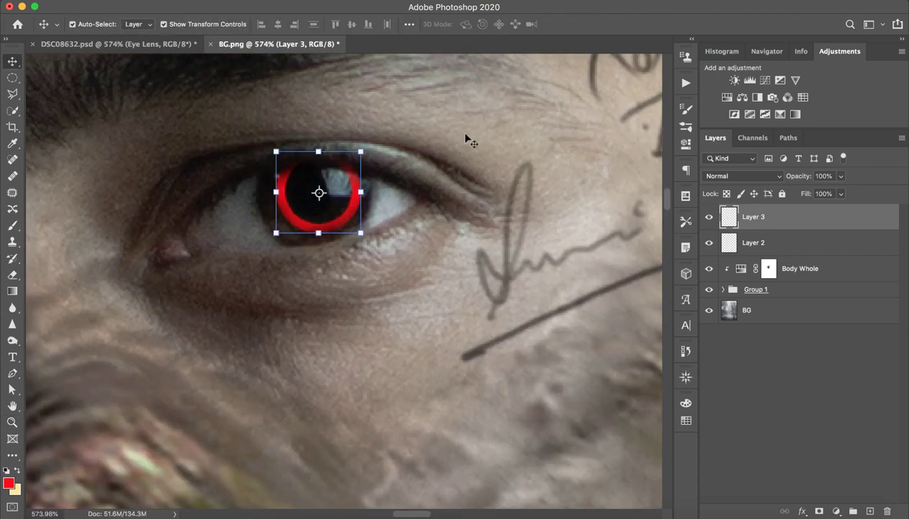
{"action": "key", "text": "Left"}
{"action": "key", "text": "Left"}
{"action": "left_click", "coordinate": [848, 394]}
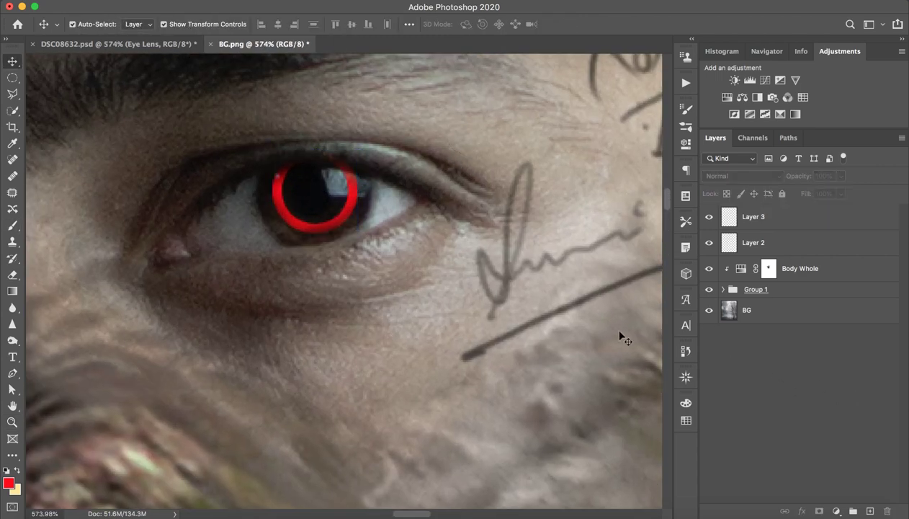
Group Layer 3 and Layer 2 into Group 2 and rename the ring layer Eye
{"action": "left_click", "coordinate": [790, 216]}
{"action": "key", "text": "ctrl+g"}
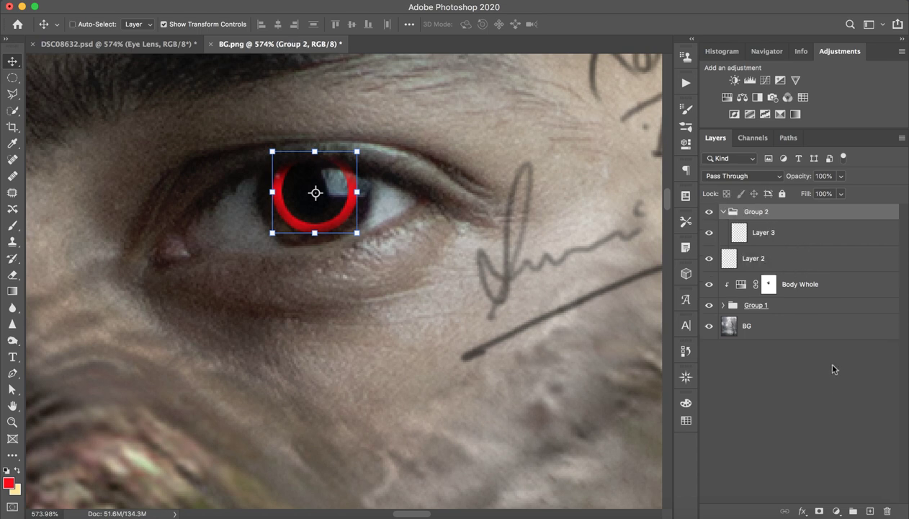
{"action": "left_click", "coordinate": [770, 233]}
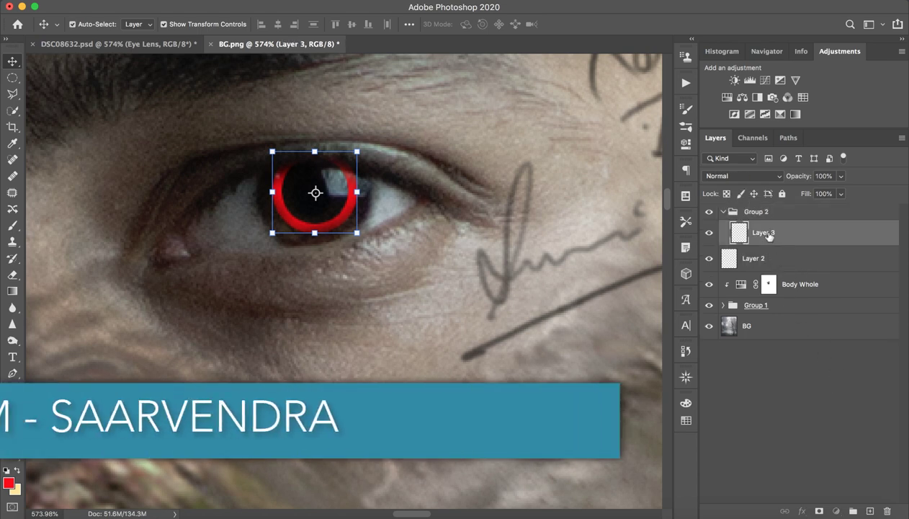
{"action": "double_click", "coordinate": [764, 231]}
{"action": "type", "text": "Eye"}
{"action": "key", "text": "Return"}
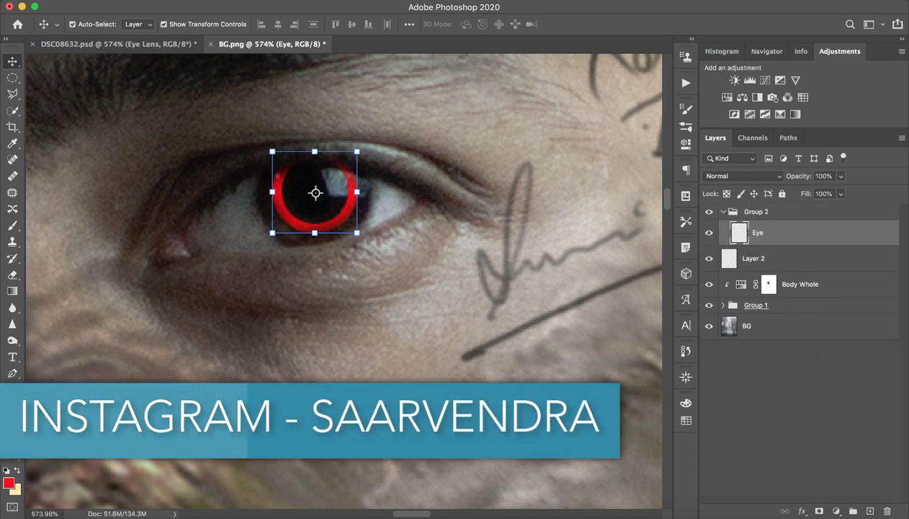
Duplicate Eye and give Eye copy a 5 px Gaussian Blur for a glow
{"action": "key", "text": "ctrl+j"}
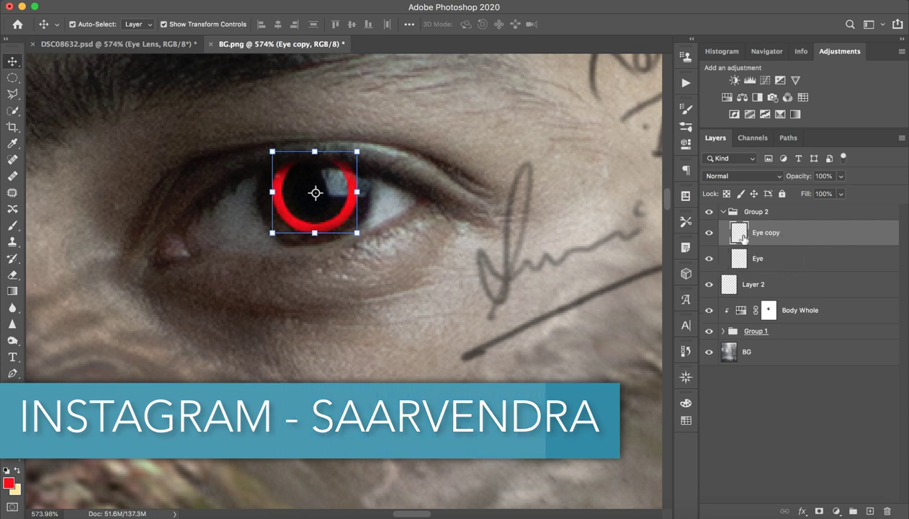
{"action": "left_click", "coordinate": [303, 1]}
{"action": "mouse_move", "coordinate": [301, 142]}
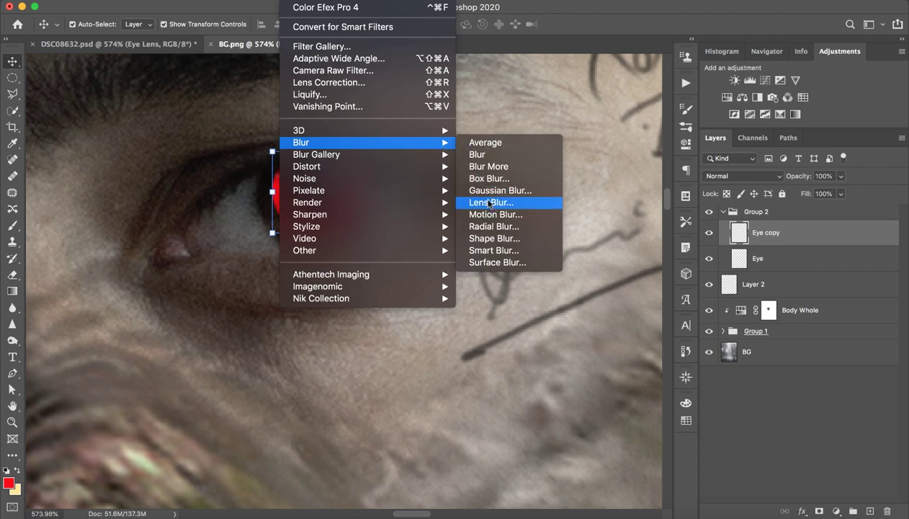
{"action": "left_click", "coordinate": [490, 190]}
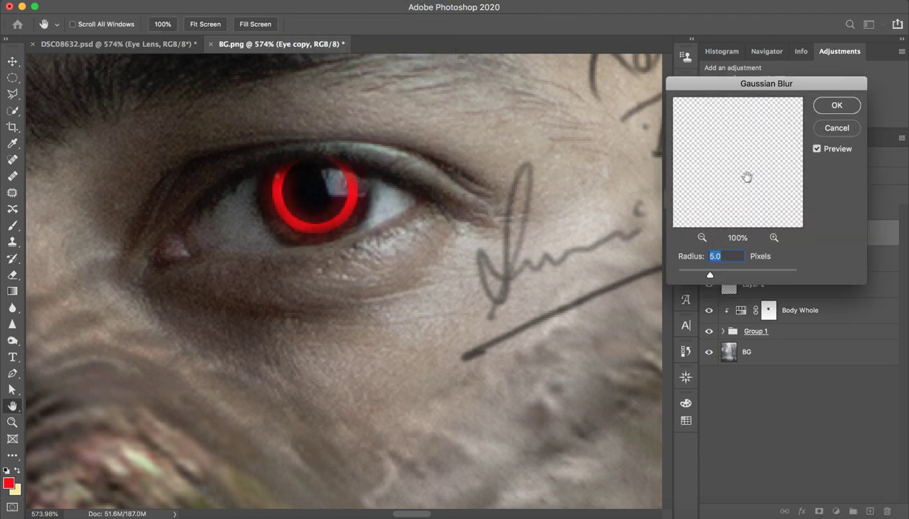
{"action": "left_click", "coordinate": [836, 105]}
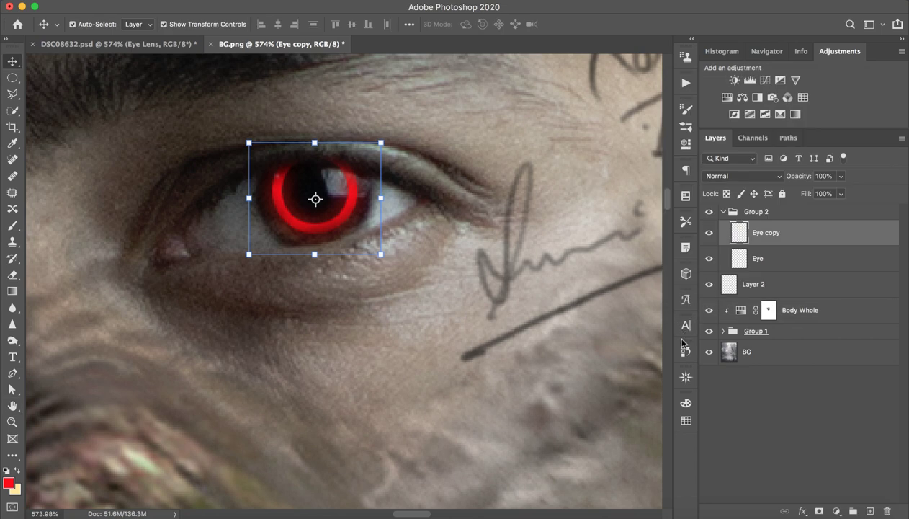
{"action": "left_click", "coordinate": [375, 245]}
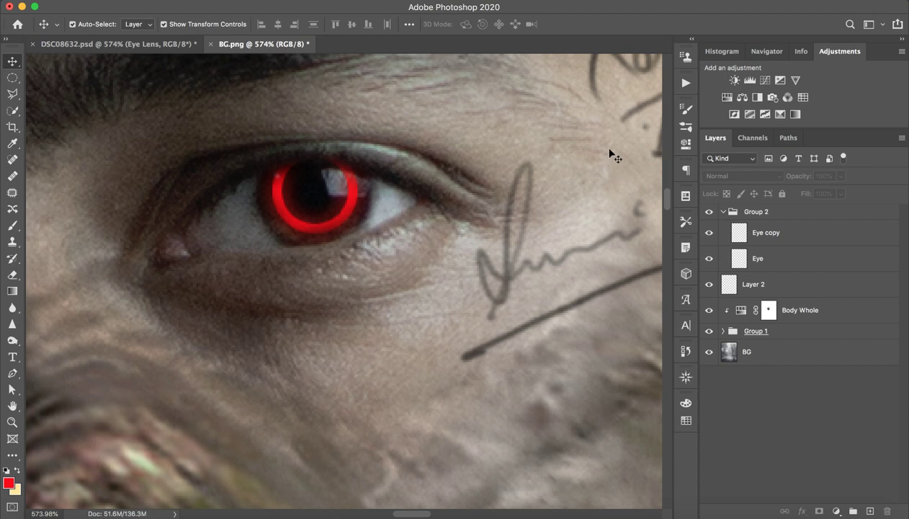
{"action": "key", "text": "ctrl+0"}
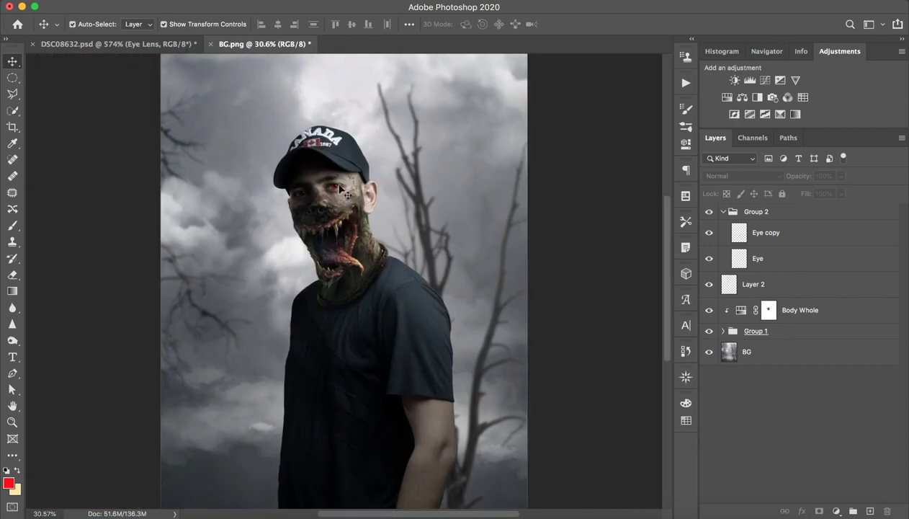
{"action": "key", "text": "z"}
{"action": "left_click", "coordinate": [354, 194]}
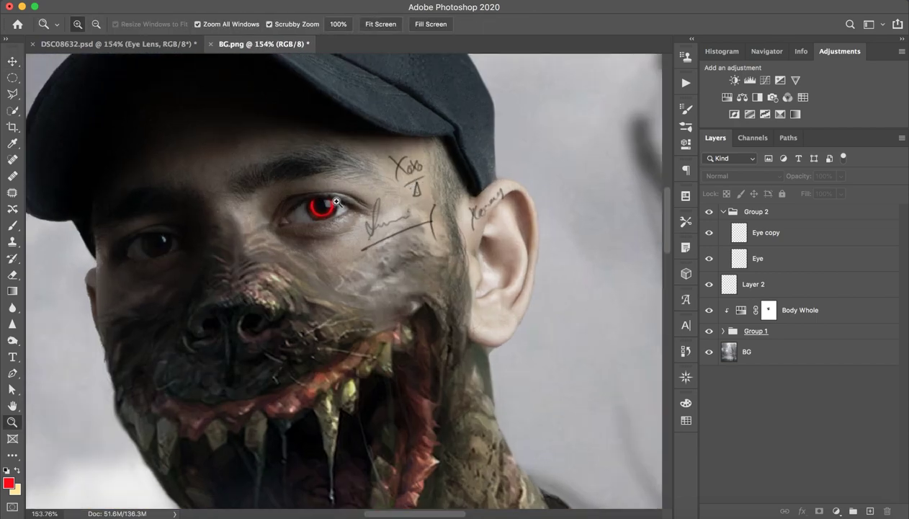
{"action": "left_click_drag", "start_coordinate": [336, 202], "coordinate": [340, 216]}
{"action": "key", "text": "v"}
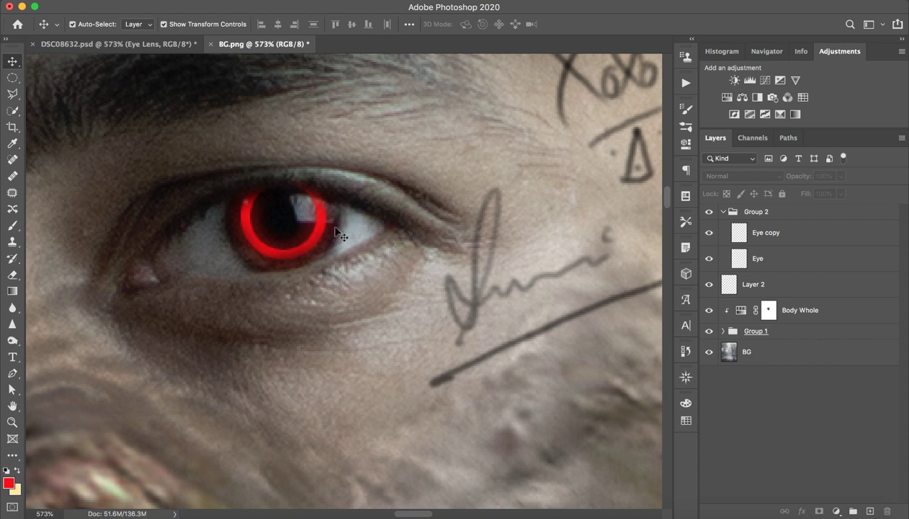
Fade Eye copy's glow over the darkest underlying areas using Blending Options
{"action": "double_click", "coordinate": [839, 244]}
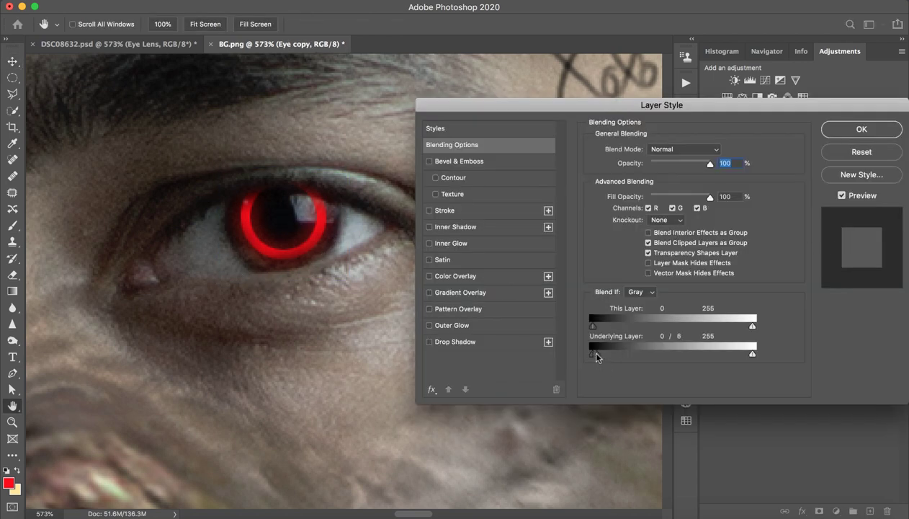
{"action": "left_click_drag", "start_coordinate": [596, 354], "coordinate": [623, 353]}
{"action": "left_click", "coordinate": [861, 129]}
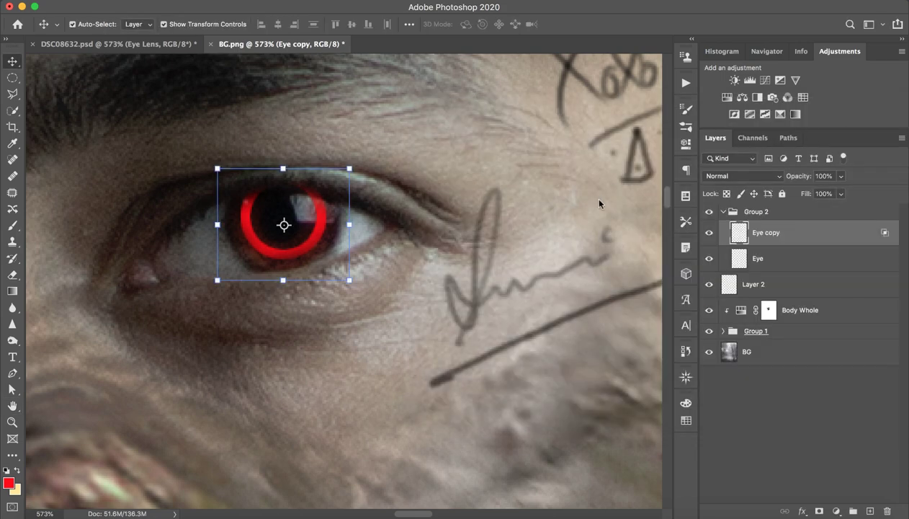
{"action": "key", "text": "z"}
{"action": "mouse_move", "coordinate": [595, 199]}
{"action": "left_mouse_down"}
{"action": "mouse_move", "coordinate": [509, 226]}
{"action": "mouse_move", "coordinate": [512, 247]}
{"action": "mouse_move", "coordinate": [541, 243]}
{"action": "left_mouse_up"}
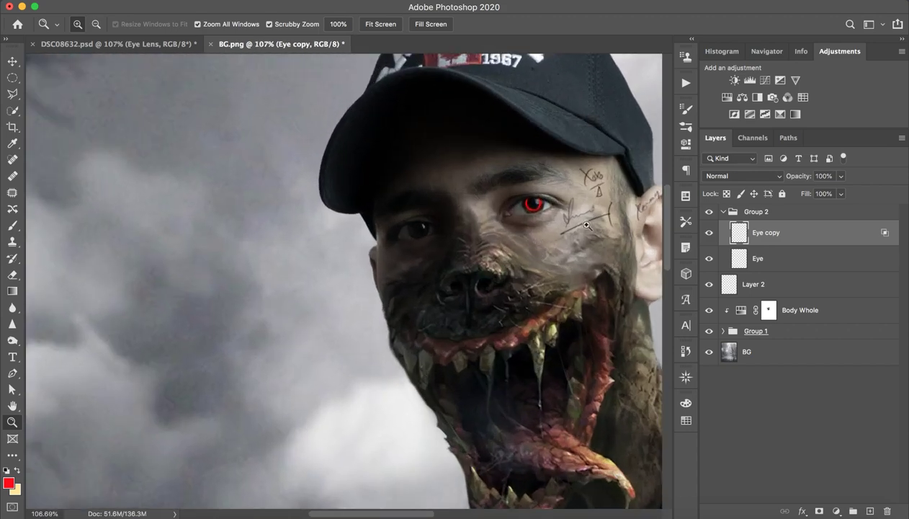
{"action": "key", "text": "v"}
{"action": "left_click_drag", "start_coordinate": [587, 225], "coordinate": [602, 222]}
{"action": "key", "text": "ctrl+0"}
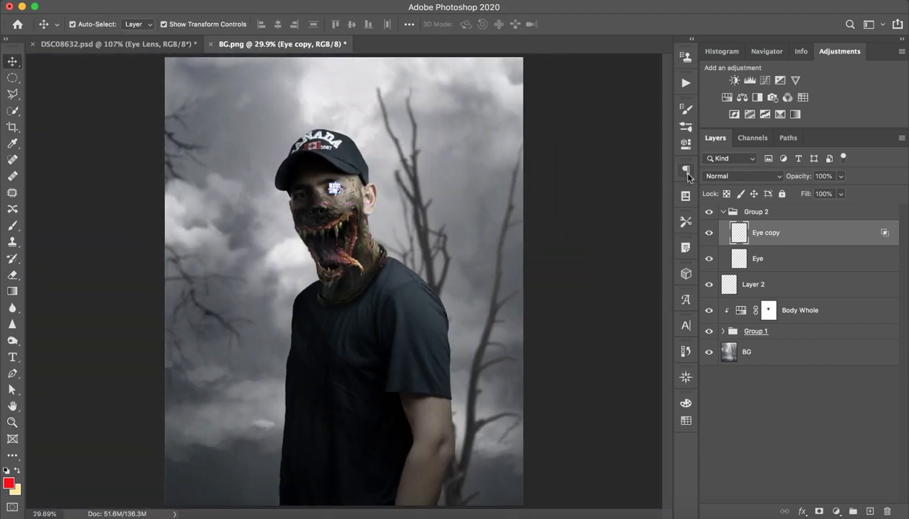
{"action": "left_click", "coordinate": [797, 380]}
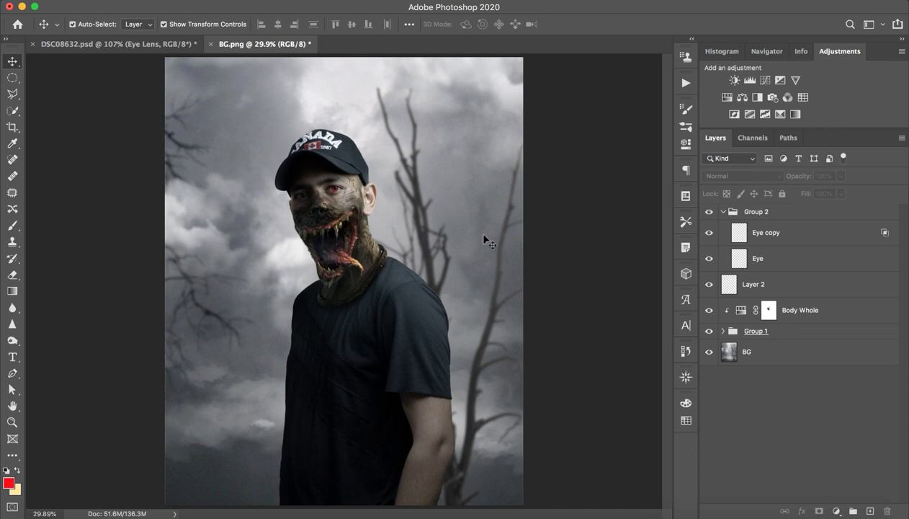
Return to the BG.png composite and select Group 2
{"action": "left_click", "coordinate": [171, 45]}
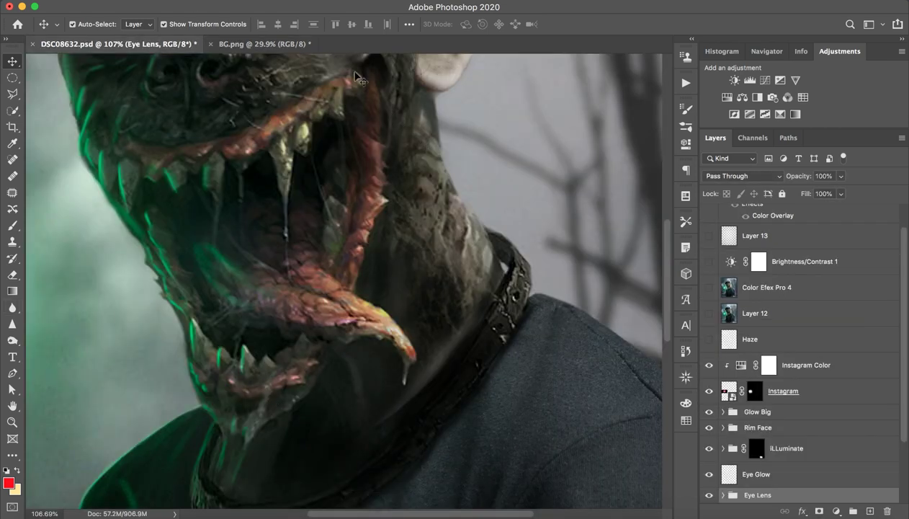
{"action": "left_click", "coordinate": [284, 44]}
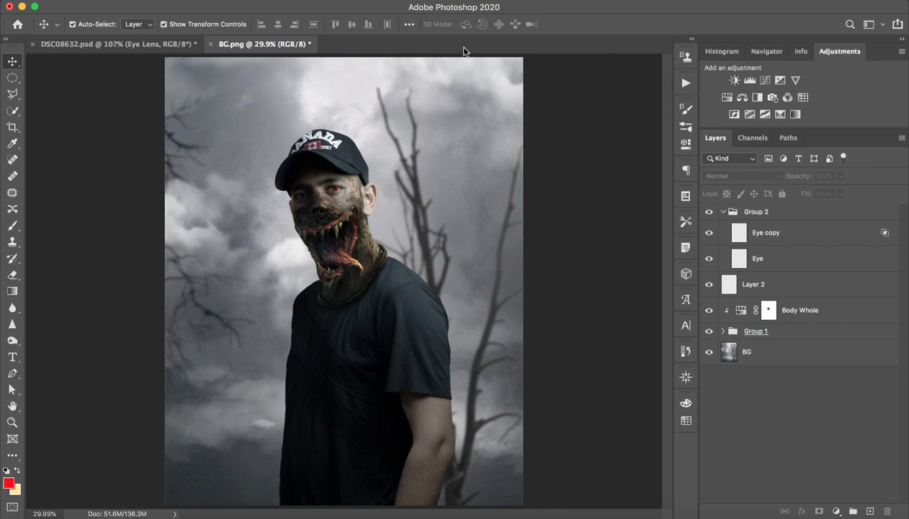
{"action": "left_click", "coordinate": [779, 210]}
Add a Hue/Saturation adjustment directly above Group 2 and clip it to the group
{"action": "left_click", "coordinate": [727, 97]}
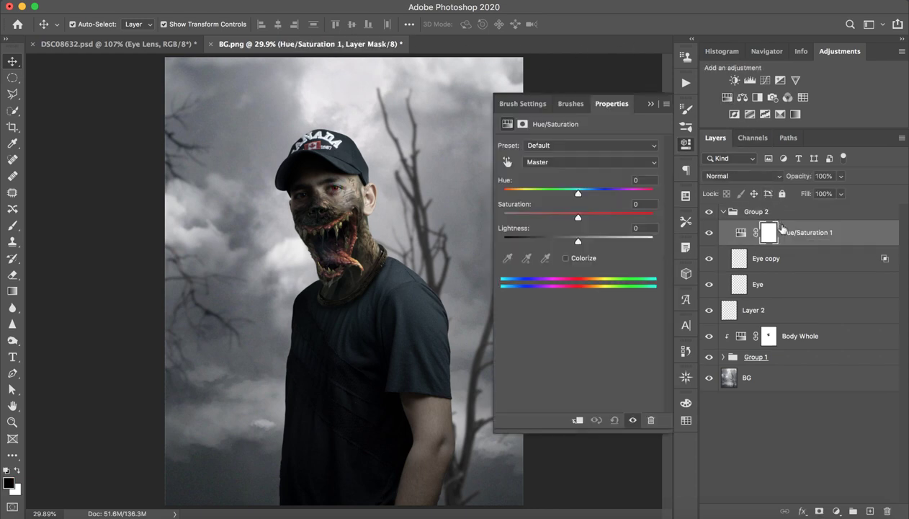
{"action": "left_click_drag", "start_coordinate": [782, 227], "coordinate": [771, 210]}
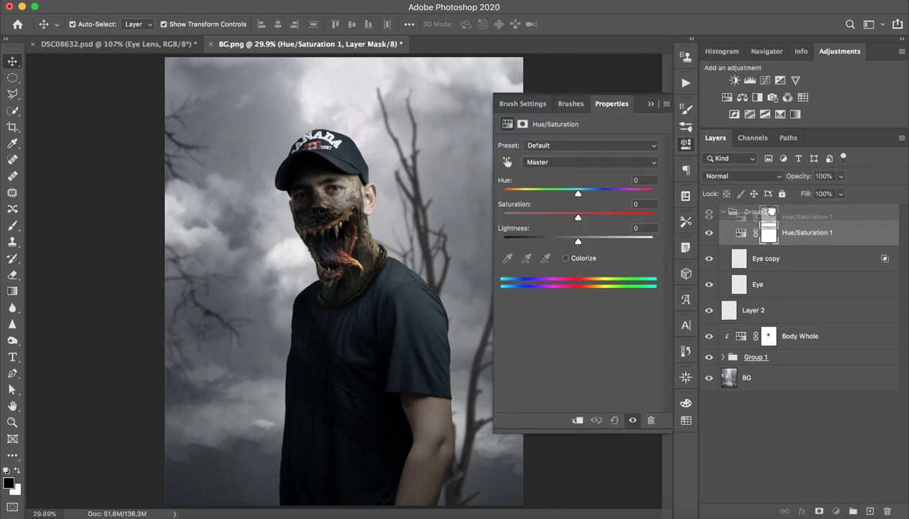
{"action": "left_click_drag", "start_coordinate": [771, 210], "coordinate": [756, 216]}
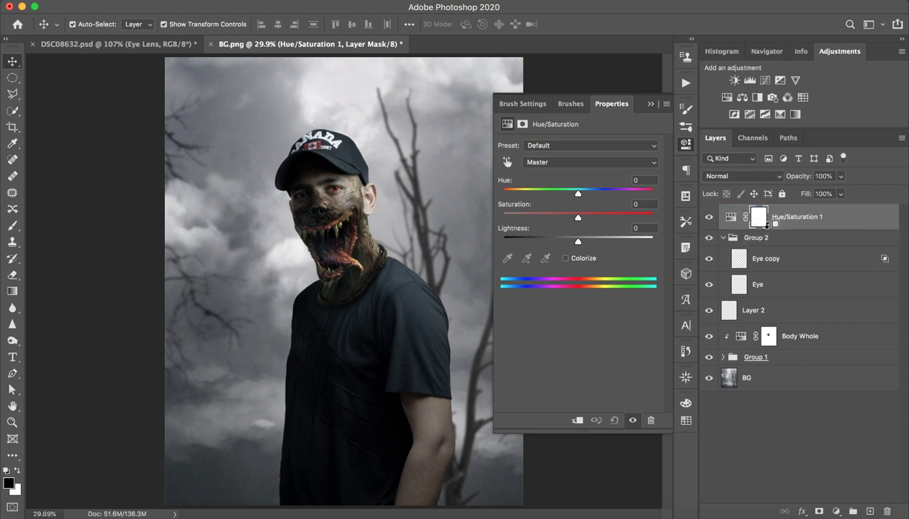
{"action": "left_click", "coordinate": [767, 225], "text": "alt"}
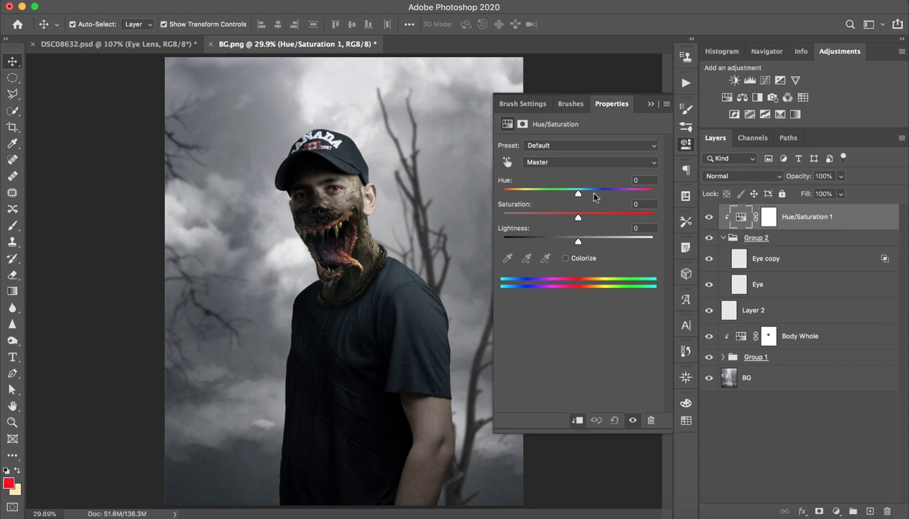
Set the adjustment's Hue to +180 to make the eye ring cyan
{"action": "key", "text": "ctrl+space"}
{"action": "left_click_drag", "start_coordinate": [350, 183], "coordinate": [403, 183]}
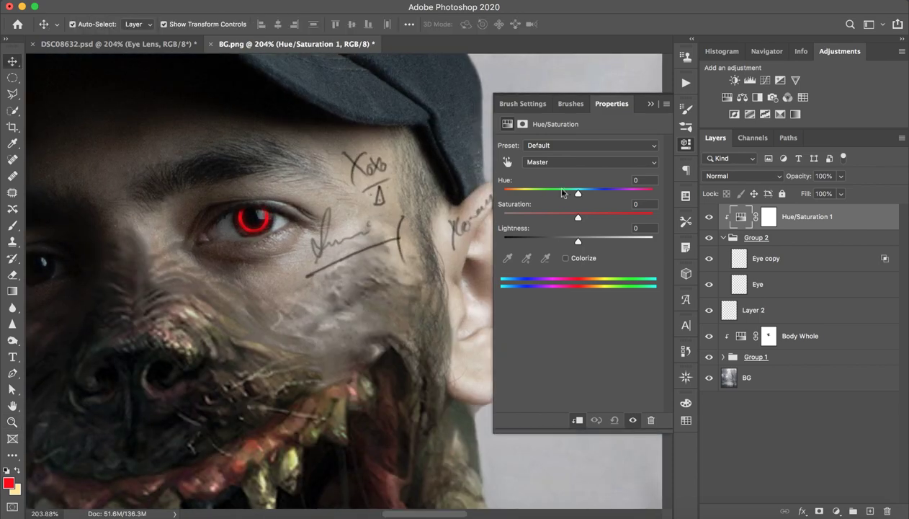
{"action": "mouse_move", "coordinate": [574, 193]}
{"action": "left_mouse_down"}
{"action": "mouse_move", "coordinate": [549, 193]}
{"action": "mouse_move", "coordinate": [582, 207]}
{"action": "mouse_move", "coordinate": [575, 200]}
{"action": "mouse_move", "coordinate": [636, 207]}
{"action": "mouse_move", "coordinate": [522, 204]}
{"action": "mouse_move", "coordinate": [611, 199]}
{"action": "mouse_move", "coordinate": [664, 209]}
{"action": "left_mouse_up"}
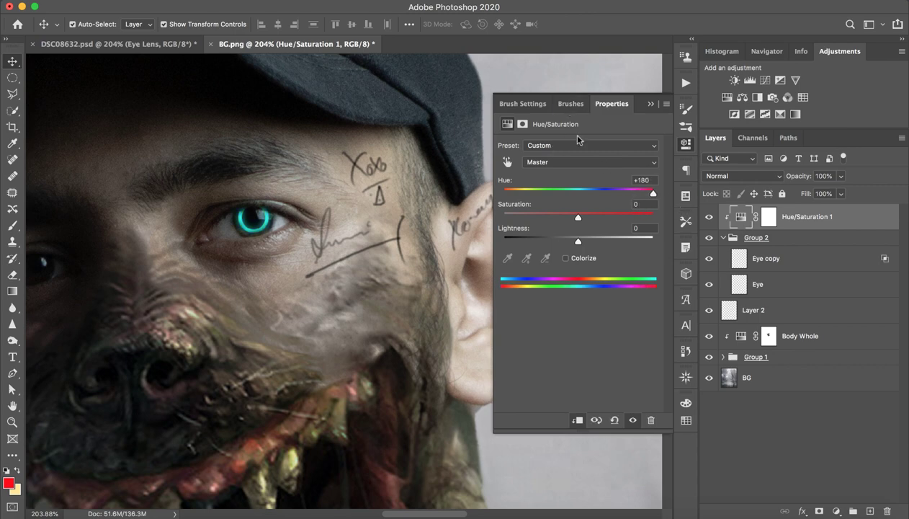
{"action": "left_click", "coordinate": [651, 105]}
{"action": "key", "text": "z"}
{"action": "scroll", "coordinate": [357, 258], "scroll_direction": "down", "scroll_amount": 5}
Switch to the DSC08632.psd reference and select its iLLuminate lighting group
{"action": "scroll", "coordinate": [358, 257], "scroll_direction": "down", "scroll_amount": 1}
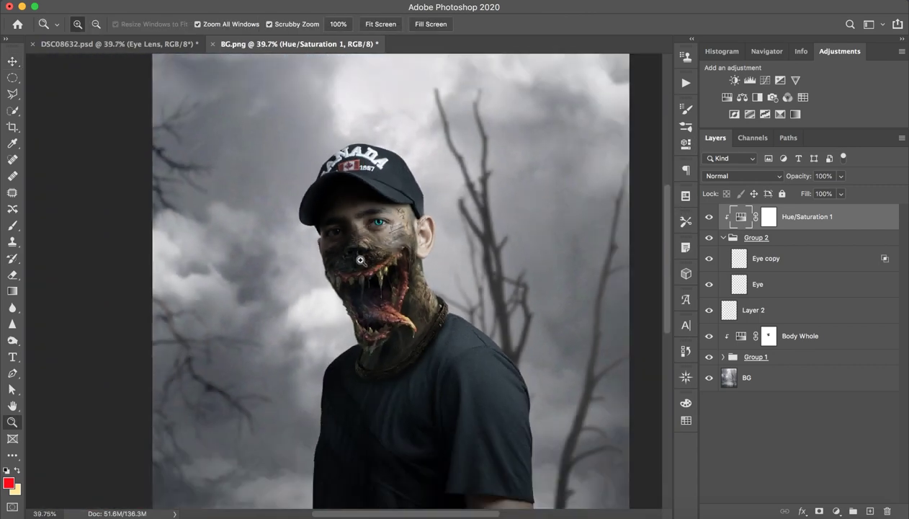
{"action": "scroll", "coordinate": [348, 271], "scroll_direction": "down", "scroll_amount": 3}
{"action": "key", "text": "v"}
{"action": "left_click", "coordinate": [144, 44]}
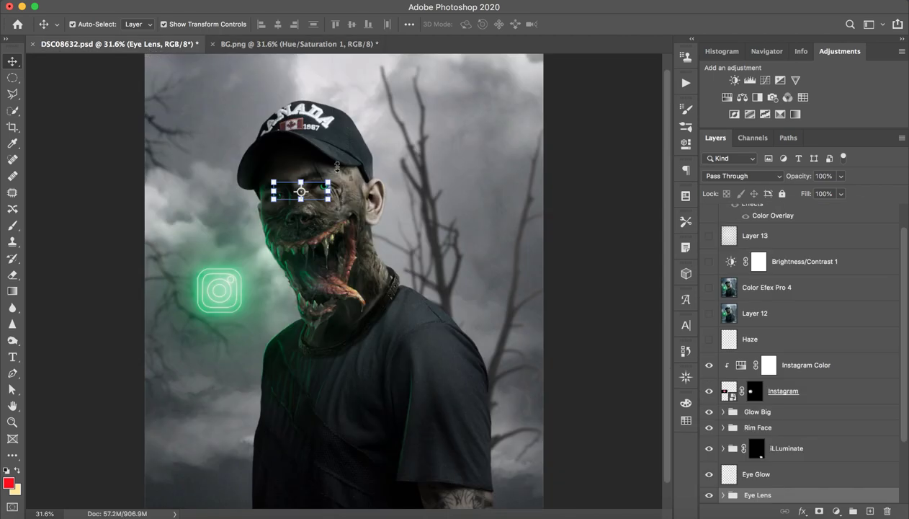
{"action": "left_click", "coordinate": [647, 362]}
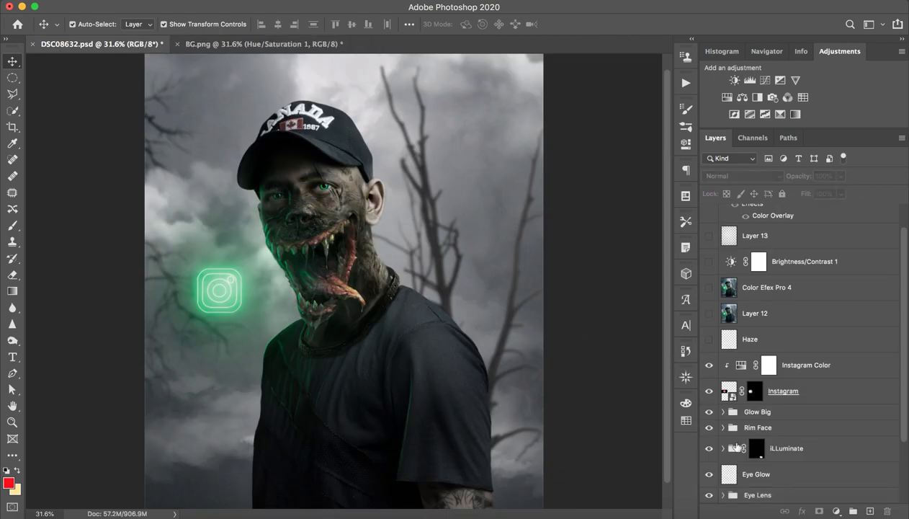
{"action": "left_click", "coordinate": [785, 472]}
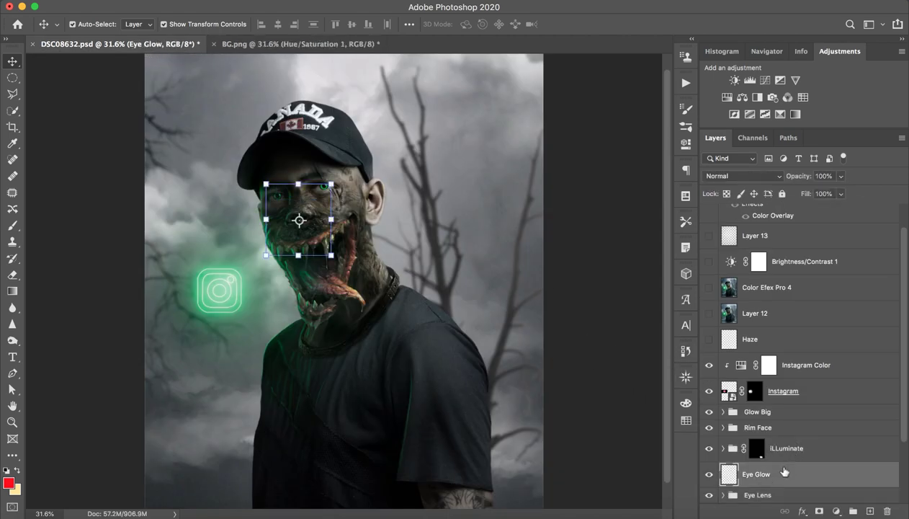
{"action": "left_click", "coordinate": [784, 448]}
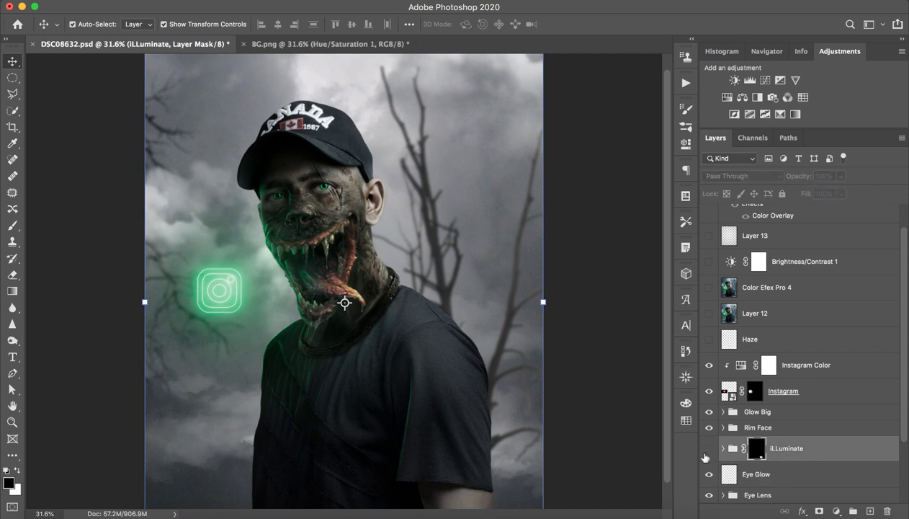
Toggle iLLuminate, Rim Face and Instagram visibility to compare, then select the Instagram layer
{"action": "scroll", "coordinate": [479, 303], "scroll_direction": "down", "scroll_amount": 2}
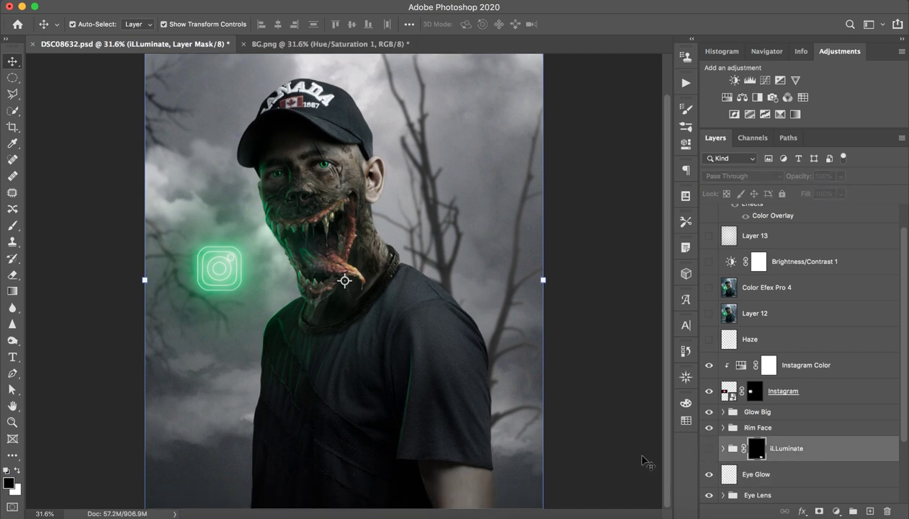
{"action": "left_click", "coordinate": [709, 448]}
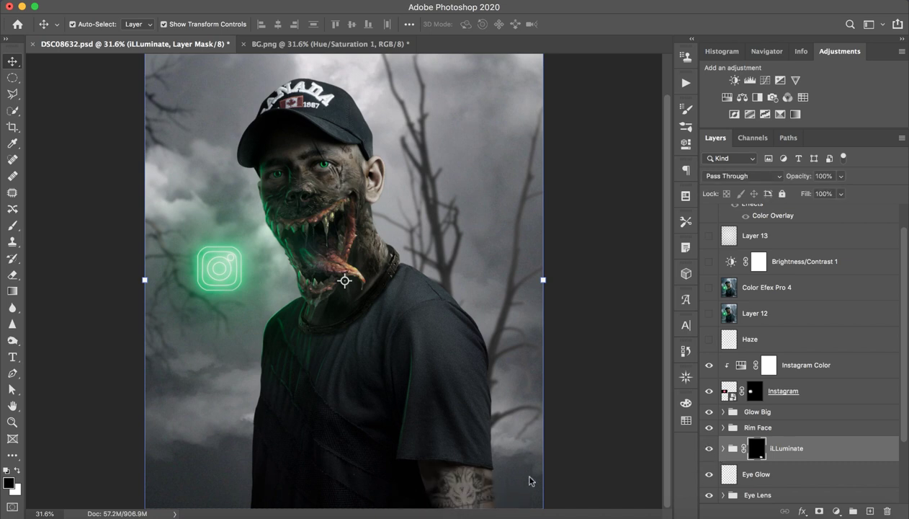
{"action": "left_click", "coordinate": [709, 448]}
{"action": "left_click", "coordinate": [720, 428]}
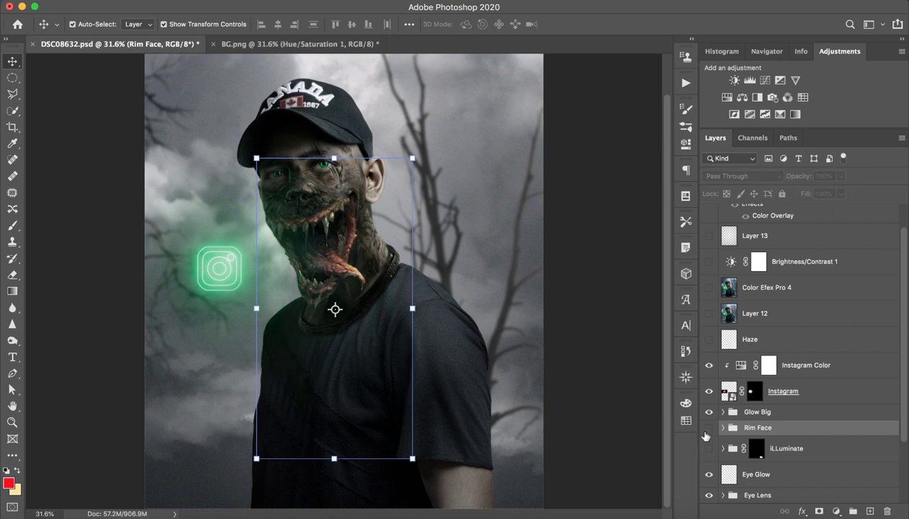
{"action": "left_click", "coordinate": [708, 447]}
{"action": "left_click", "coordinate": [709, 428]}
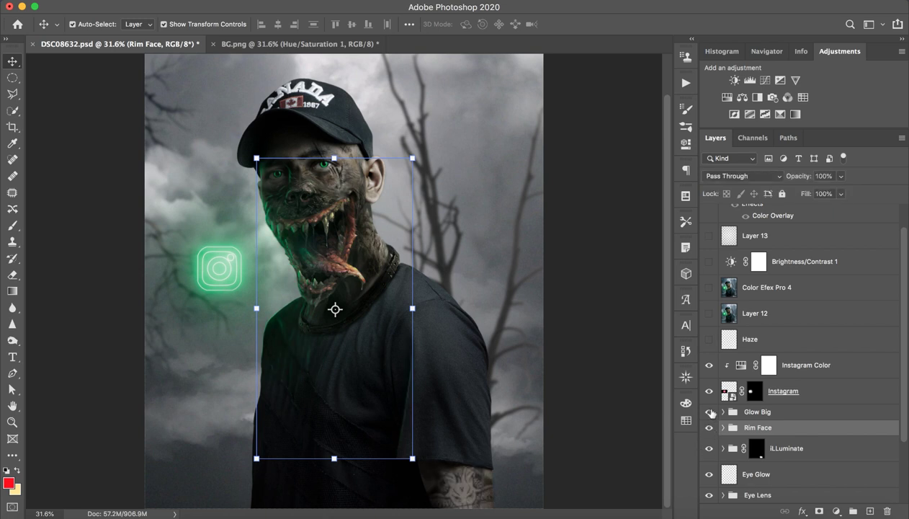
{"action": "left_click", "coordinate": [708, 392]}
{"action": "left_click", "coordinate": [709, 391]}
{"action": "left_click", "coordinate": [826, 392]}
Copy the Instagram icon into BG.png left of the man and add an empty layer above
{"action": "mouse_move", "coordinate": [828, 396]}
{"action": "left_mouse_down"}
{"action": "mouse_move", "coordinate": [338, 266]}
{"action": "mouse_move", "coordinate": [315, 294]}
{"action": "mouse_move", "coordinate": [302, 338]}
{"action": "left_mouse_up"}
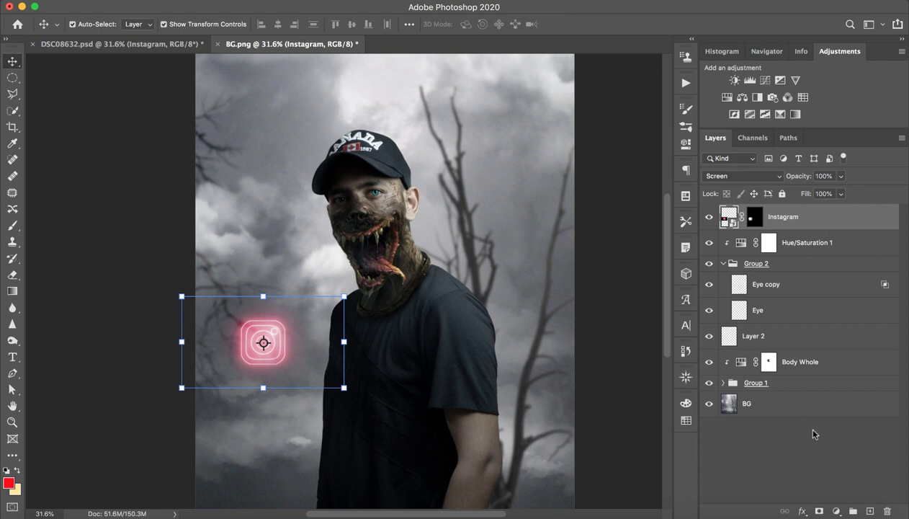
{"action": "left_click", "coordinate": [746, 437]}
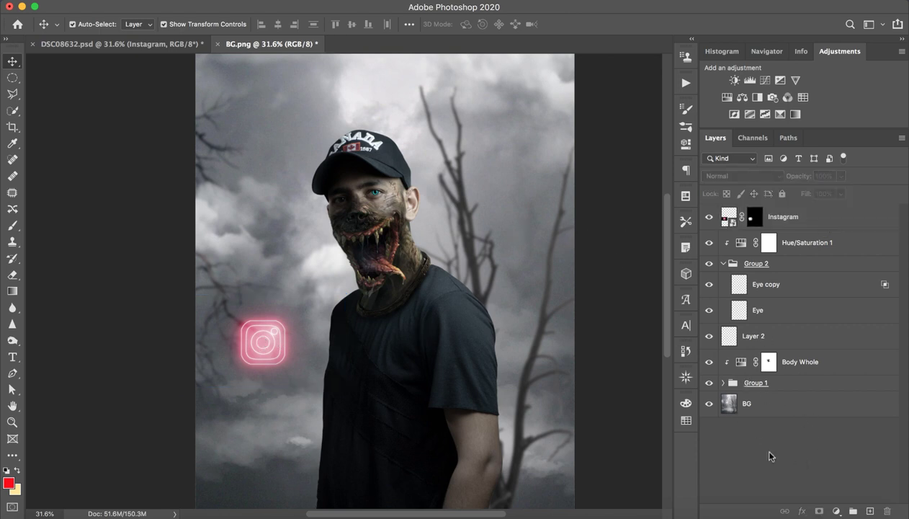
{"action": "key", "text": "ctrl+shift+alt+n"}
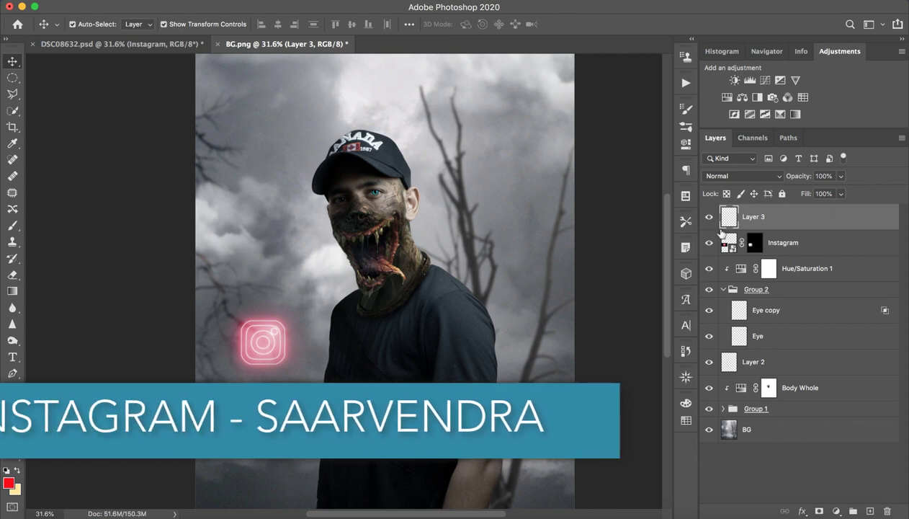
{"action": "double_click", "coordinate": [753, 216]}
Name the layer Rim and sample pink from the Instagram icon's glow
{"action": "type", "text": "Rim"}
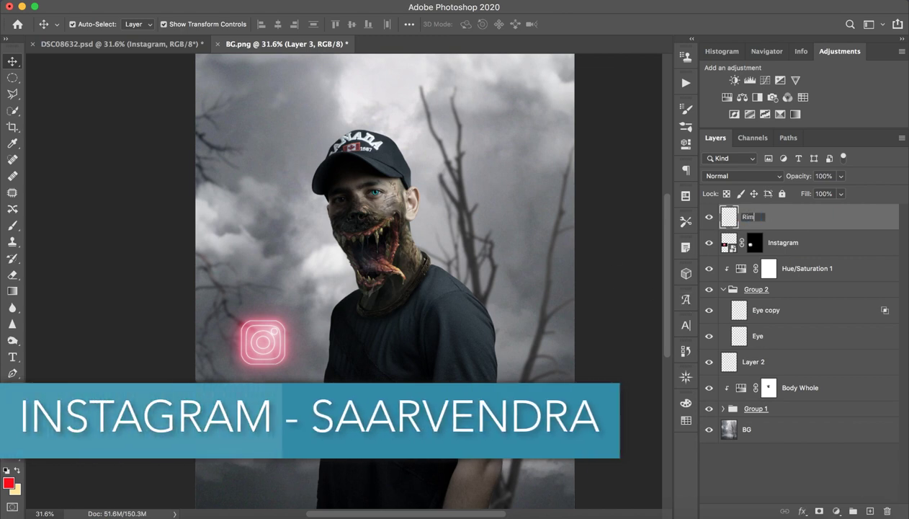
{"action": "key", "text": "Return"}
{"action": "key", "text": "b"}
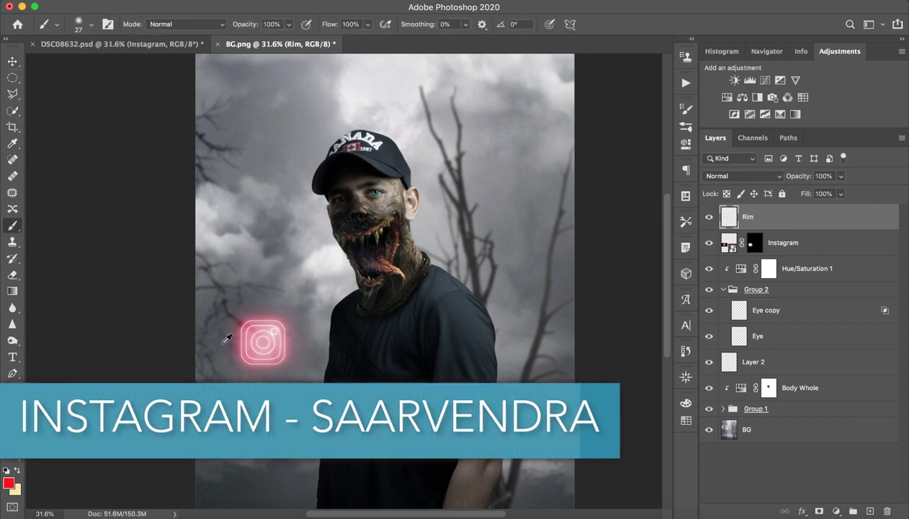
{"action": "left_click", "coordinate": [256, 341], "text": "alt"}
{"action": "left_click_drag", "start_coordinate": [255, 341], "coordinate": [317, 331]}
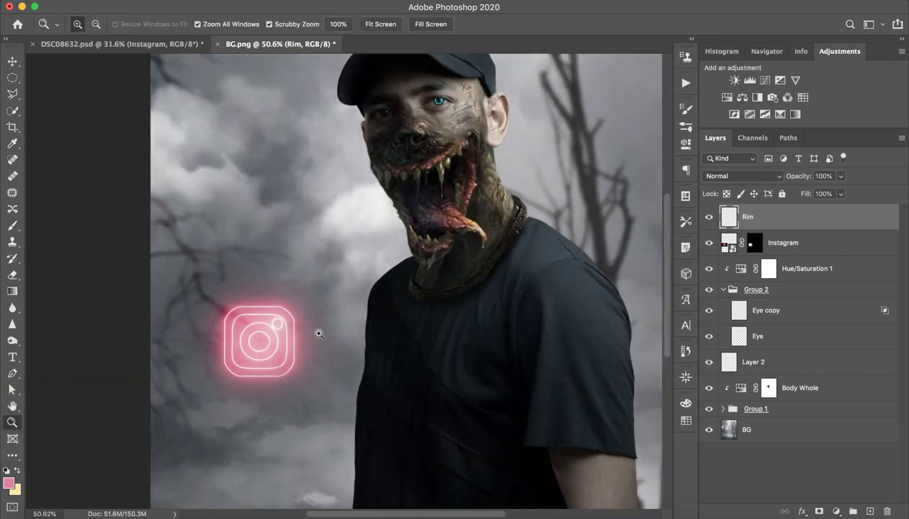
{"action": "left_click", "coordinate": [286, 314], "text": "alt"}
{"action": "key", "text": "z"}
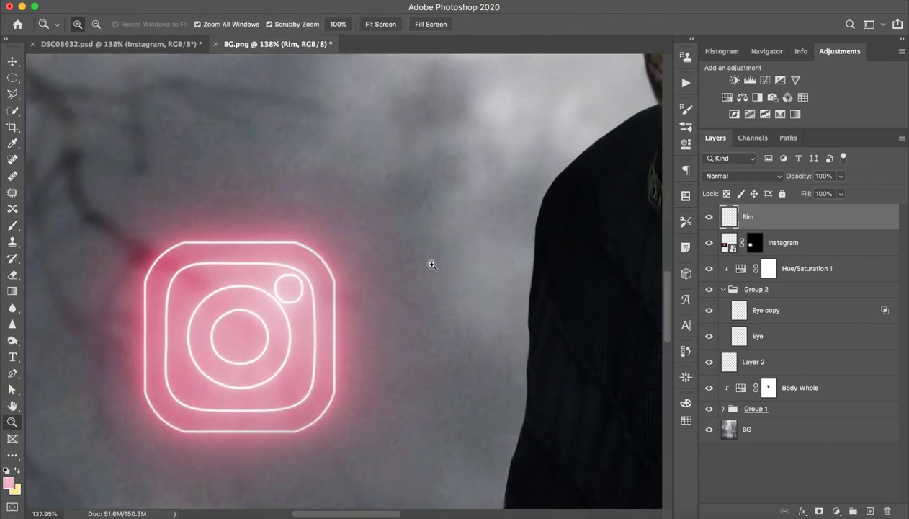
{"action": "left_click_drag", "start_coordinate": [432, 263], "coordinate": [366, 253]}
{"action": "key", "text": "super+0"}
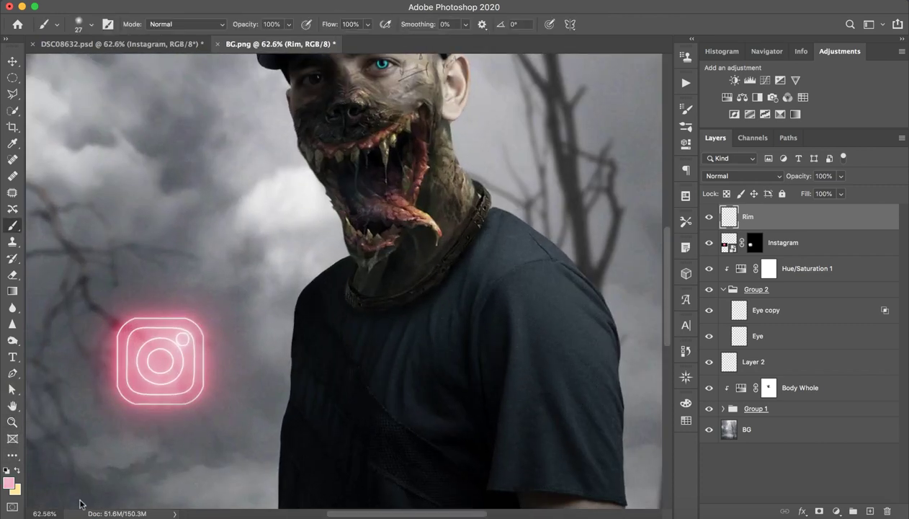
Set the foreground colour to light pink ffc5d8 and zoom in on the monster face
{"action": "left_click", "coordinate": [9, 482]}
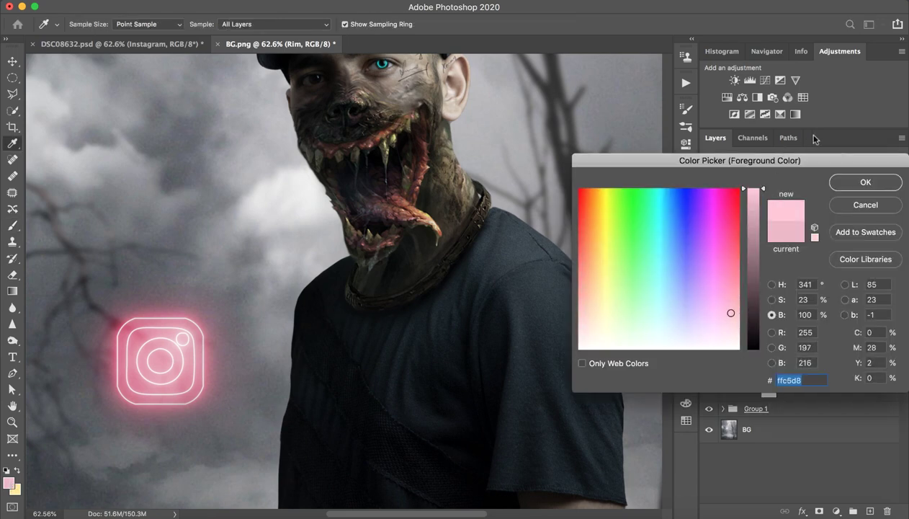
{"action": "left_click", "coordinate": [857, 181]}
{"action": "key", "text": "b"}
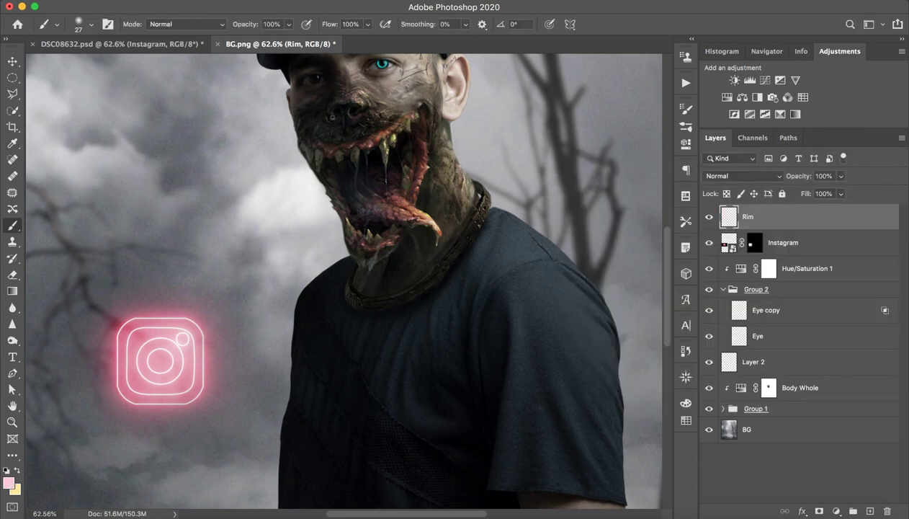
{"action": "key", "text": "z"}
{"action": "left_click_drag", "start_coordinate": [345, 115], "coordinate": [300, 126]}
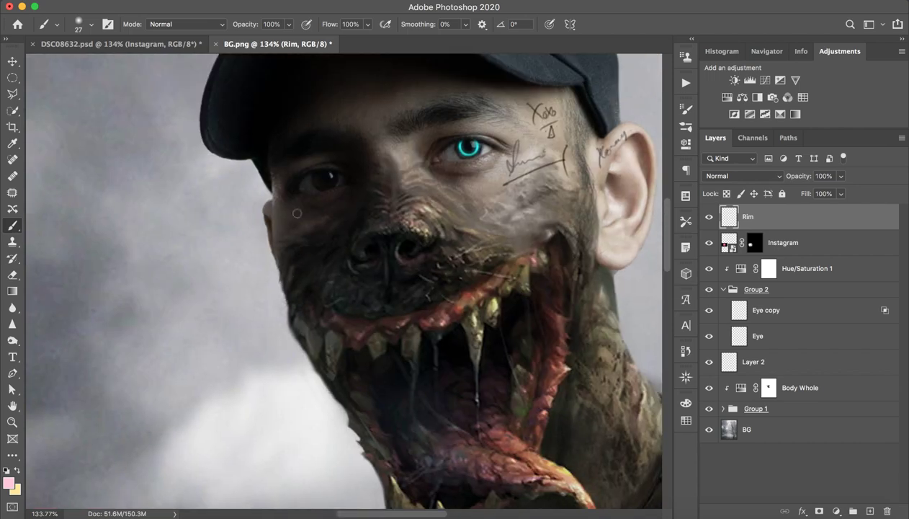
Paint thin pink highlights on the upper lip, nose, and left face and jaw edge with a smaller brush
{"action": "mouse_move", "coordinate": [313, 281]}
{"action": "left_mouse_down"}
{"action": "mouse_move", "coordinate": [303, 294]}
{"action": "mouse_move", "coordinate": [316, 257]}
{"action": "mouse_move", "coordinate": [300, 205]}
{"action": "mouse_move", "coordinate": [278, 202]}
{"action": "left_mouse_up"}
{"action": "mouse_move", "coordinate": [296, 164]}
{"action": "left_mouse_down"}
{"action": "mouse_move", "coordinate": [281, 220]}
{"action": "mouse_move", "coordinate": [285, 268]}
{"action": "left_mouse_up"}
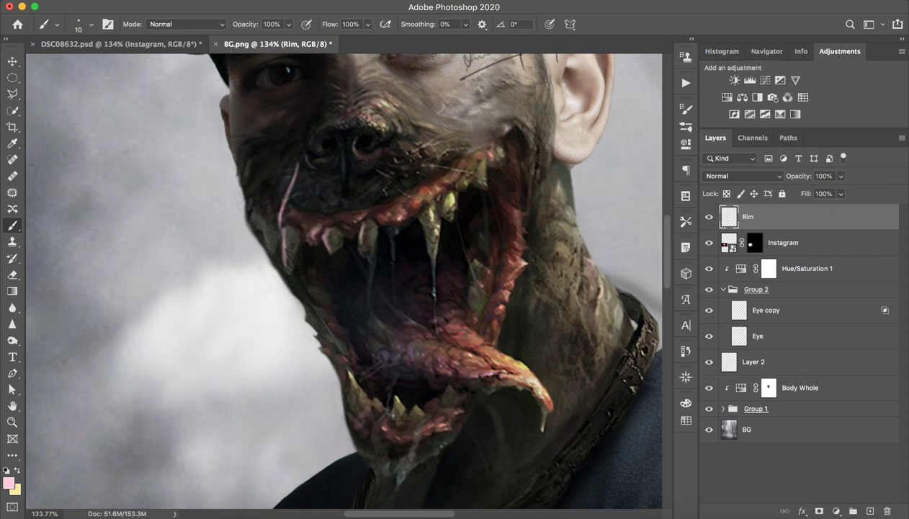
{"action": "left_click_drag", "start_coordinate": [314, 127], "coordinate": [310, 157]}
{"action": "left_click_drag", "start_coordinate": [231, 117], "coordinate": [230, 154]}
{"action": "left_click_drag", "start_coordinate": [261, 206], "coordinate": [253, 237]}
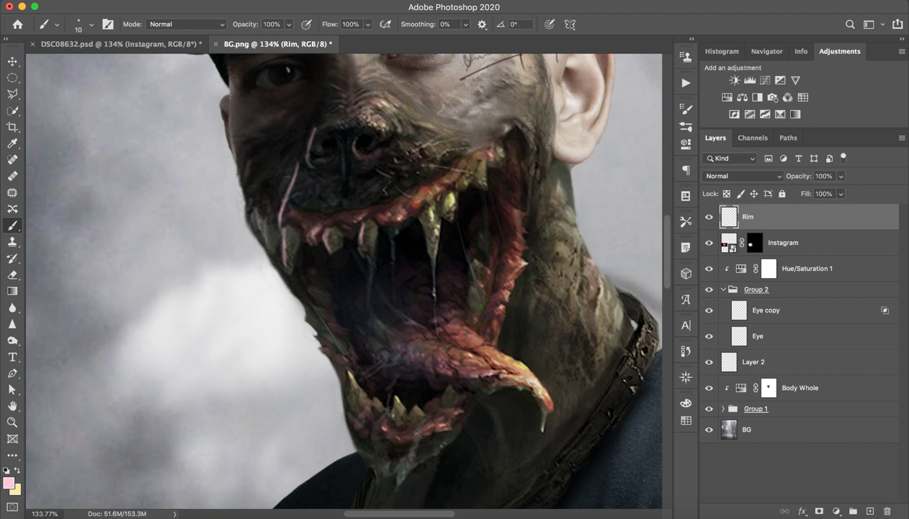
{"action": "left_click_drag", "start_coordinate": [304, 303], "coordinate": [292, 328]}
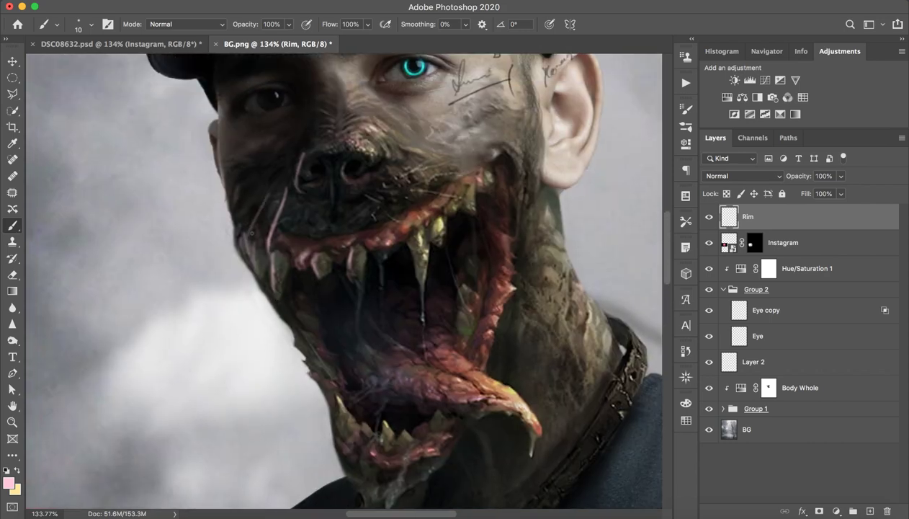
{"action": "left_click_drag", "start_coordinate": [259, 180], "coordinate": [248, 223]}
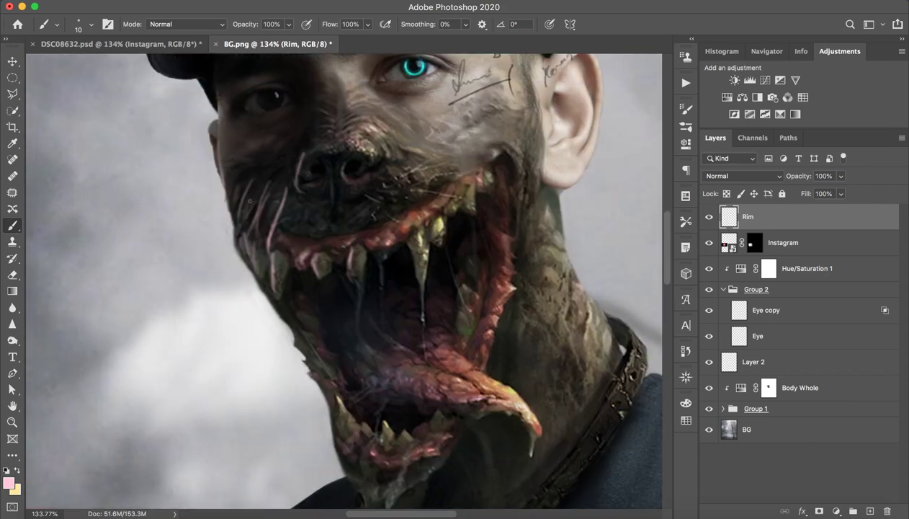
{"action": "scroll", "coordinate": [252, 184], "scroll_direction": "down", "scroll_amount": 5}
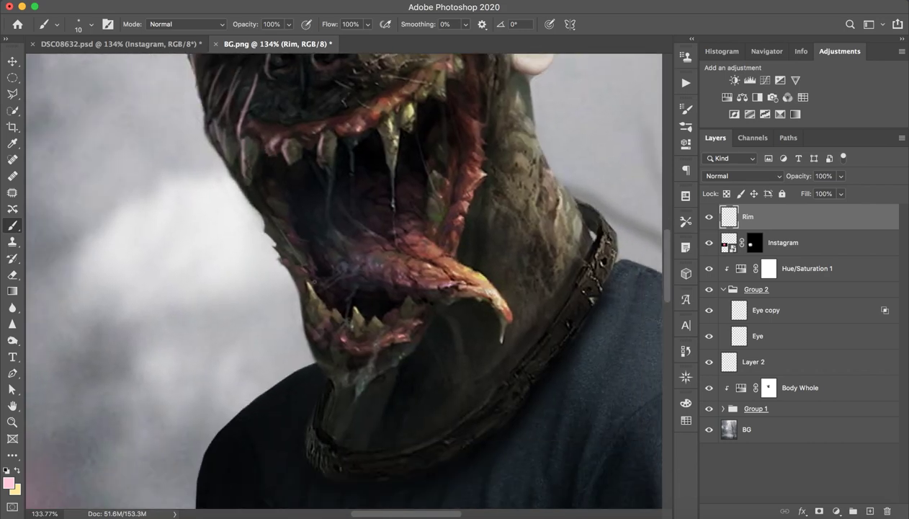
{"action": "left_click_drag", "start_coordinate": [303, 281], "coordinate": [307, 315]}
{"action": "left_click_drag", "start_coordinate": [292, 256], "coordinate": [268, 216]}
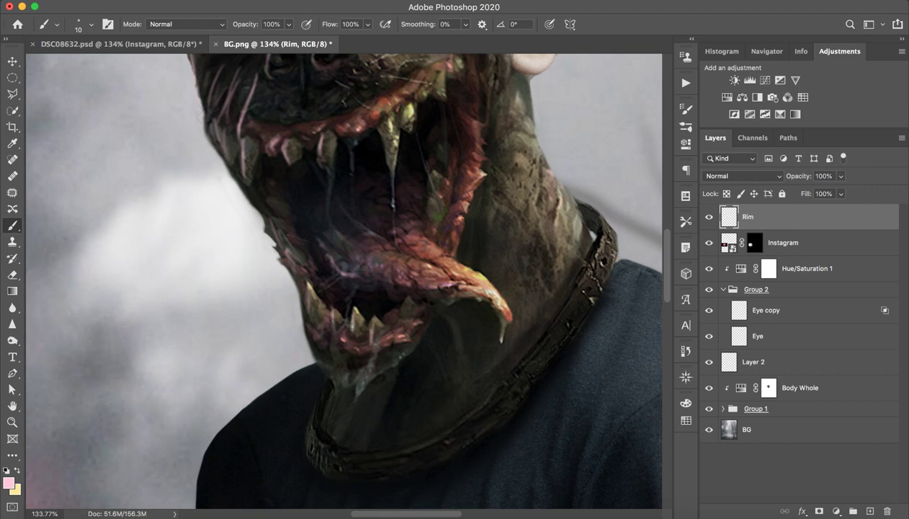
{"action": "key", "text": "ctrl+0"}
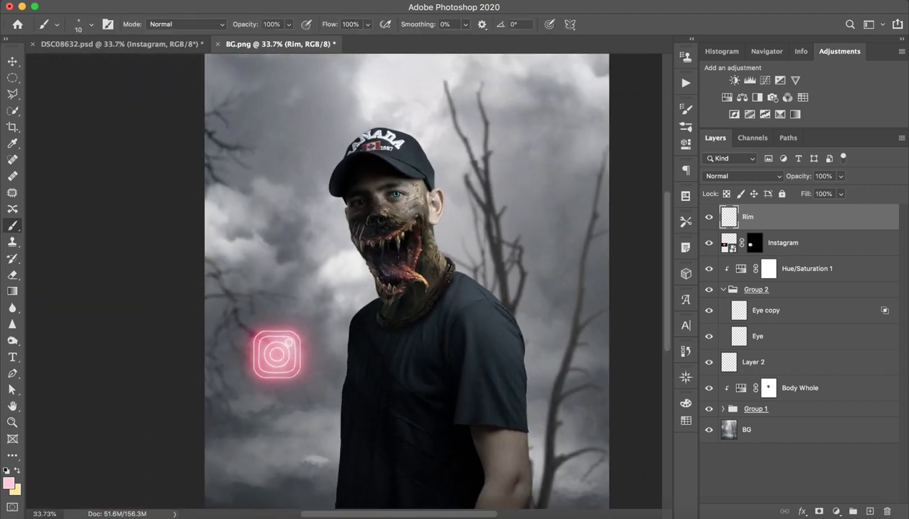
Toggle the Rim layer on and off to compare, leaving it visible
{"action": "left_click", "coordinate": [709, 216]}
{"action": "left_click", "coordinate": [709, 217]}
{"action": "left_click", "coordinate": [709, 217]}
{"action": "left_click", "coordinate": [709, 216]}
{"action": "left_click", "coordinate": [710, 217]}
{"action": "left_click", "coordinate": [709, 217]}
{"action": "left_click", "coordinate": [709, 216]}
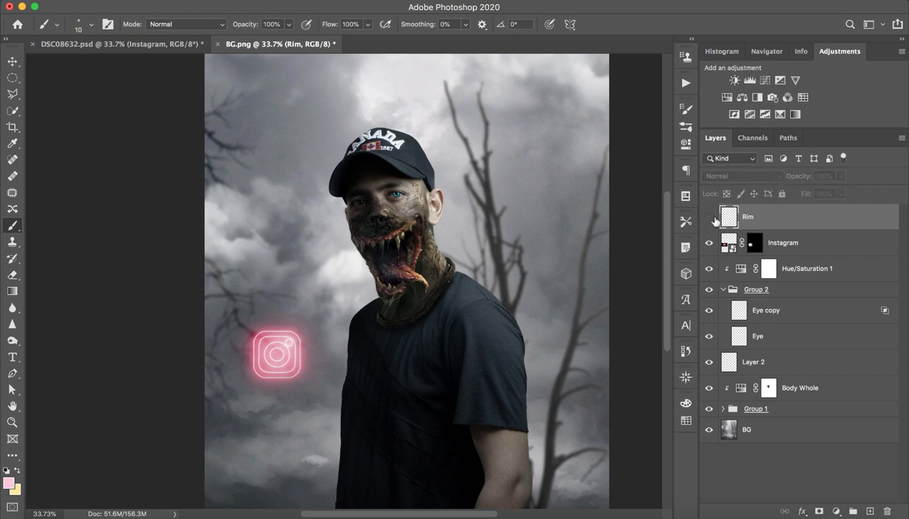
{"action": "left_click", "coordinate": [710, 217]}
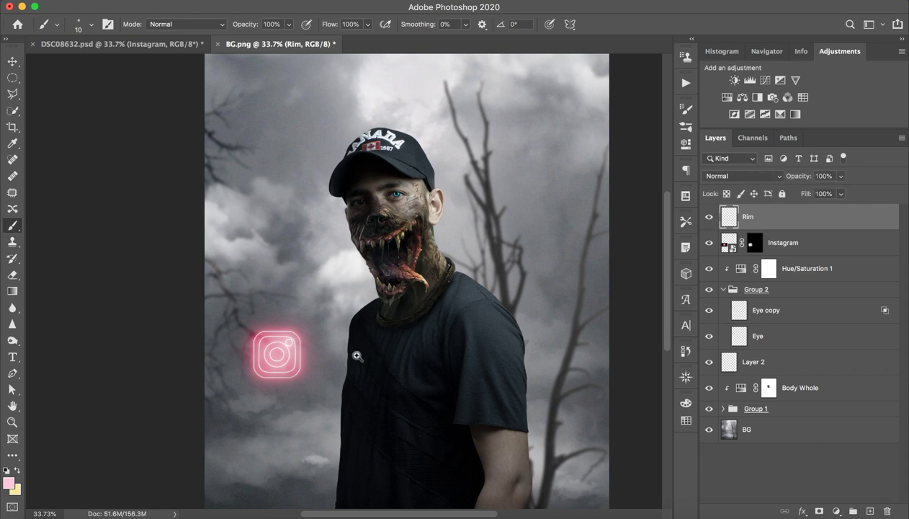
Paint several thin pink rim-light streaks along the shirt folds facing the icon
{"action": "mouse_move", "coordinate": [356, 356]}
{"action": "left_mouse_down"}
{"action": "mouse_move", "coordinate": [360, 290]}
{"action": "mouse_move", "coordinate": [324, 253]}
{"action": "left_mouse_up"}
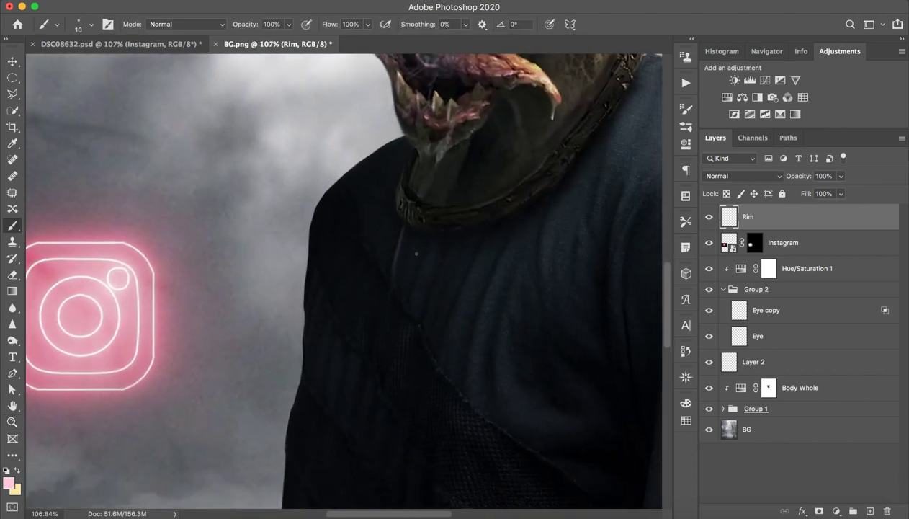
{"action": "mouse_move", "coordinate": [429, 234]}
{"action": "left_mouse_down"}
{"action": "mouse_move", "coordinate": [407, 320]}
{"action": "mouse_move", "coordinate": [400, 295]}
{"action": "left_mouse_up"}
{"action": "key", "text": "e"}
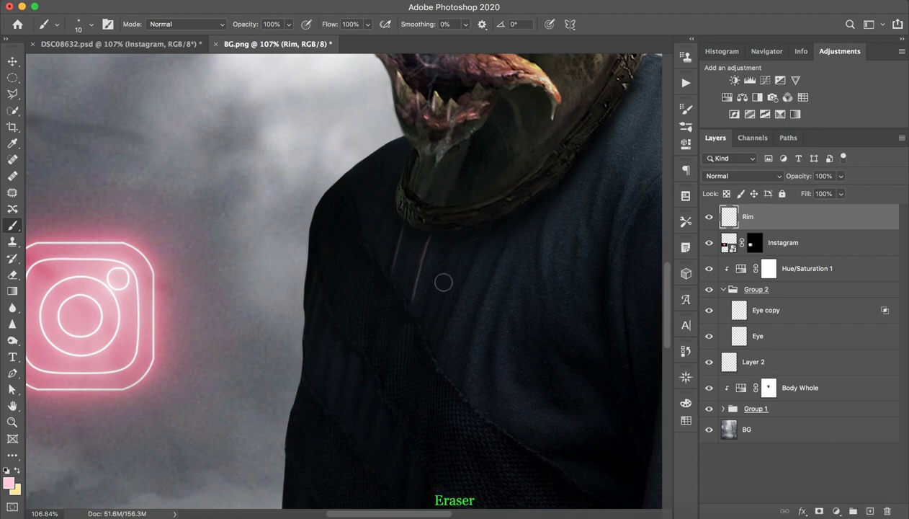
{"action": "left_click_drag", "start_coordinate": [460, 243], "coordinate": [427, 315]}
{"action": "left_click_drag", "start_coordinate": [452, 261], "coordinate": [424, 344]}
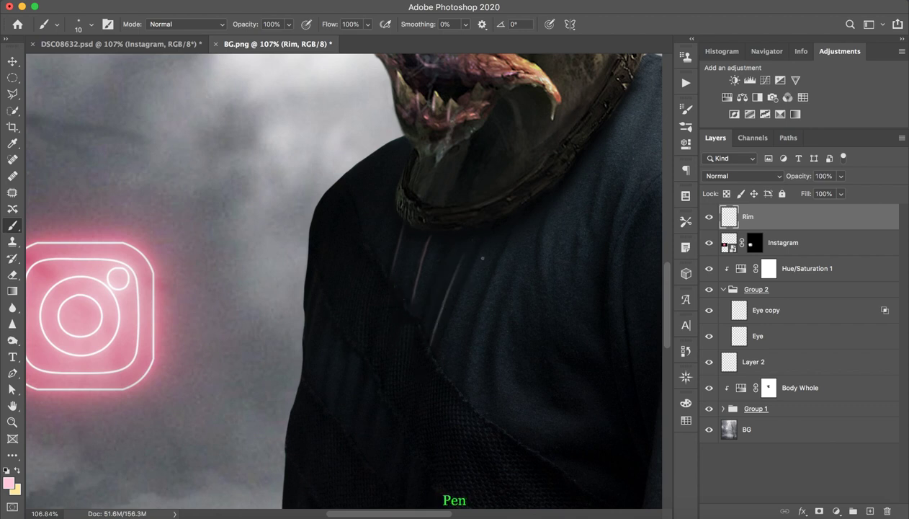
{"action": "left_click_drag", "start_coordinate": [464, 277], "coordinate": [434, 349]}
{"action": "scroll", "coordinate": [378, 384], "scroll_direction": "down", "scroll_amount": 3}
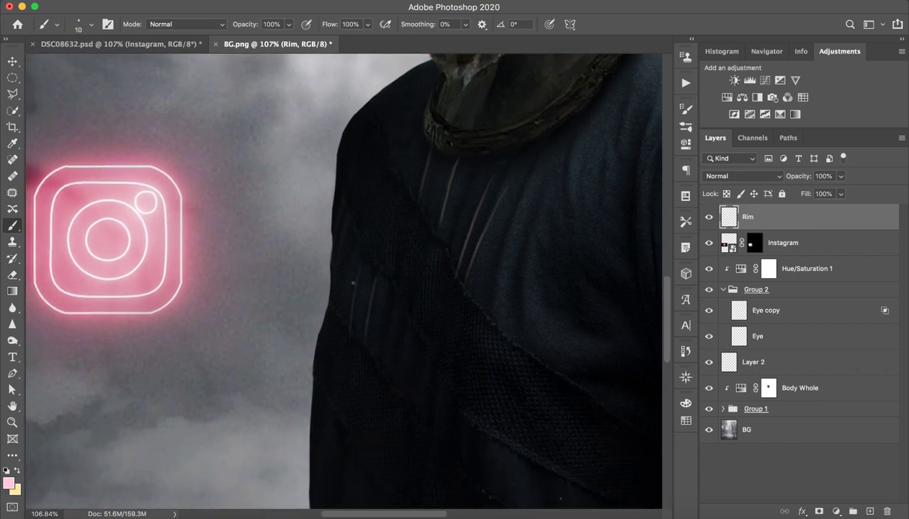
{"action": "left_click_drag", "start_coordinate": [346, 257], "coordinate": [336, 315]}
Resize the brush from 30 to 20 and paint a faint streak down the sleeve fold
{"action": "key", "text": "e"}
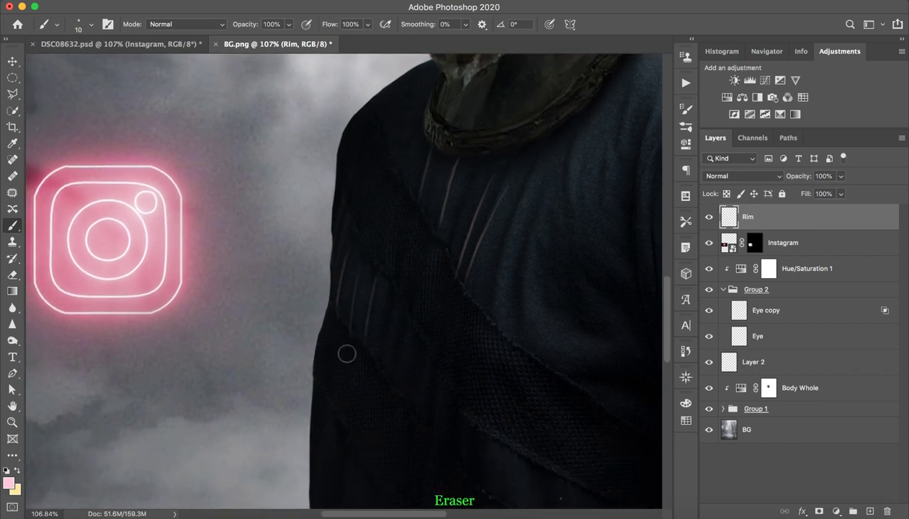
{"action": "key", "text": "p"}
{"action": "key", "text": "bracketright"}
{"action": "key", "text": "bracketright"}
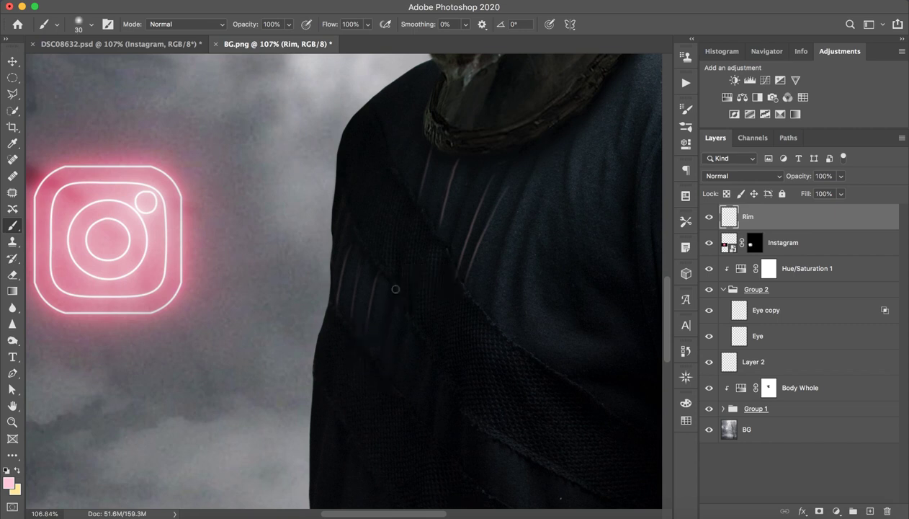
{"action": "key", "text": "bracketleft"}
{"action": "scroll", "coordinate": [397, 355], "scroll_direction": "down", "scroll_amount": 3}
{"action": "left_click_drag", "start_coordinate": [416, 245], "coordinate": [391, 332]}
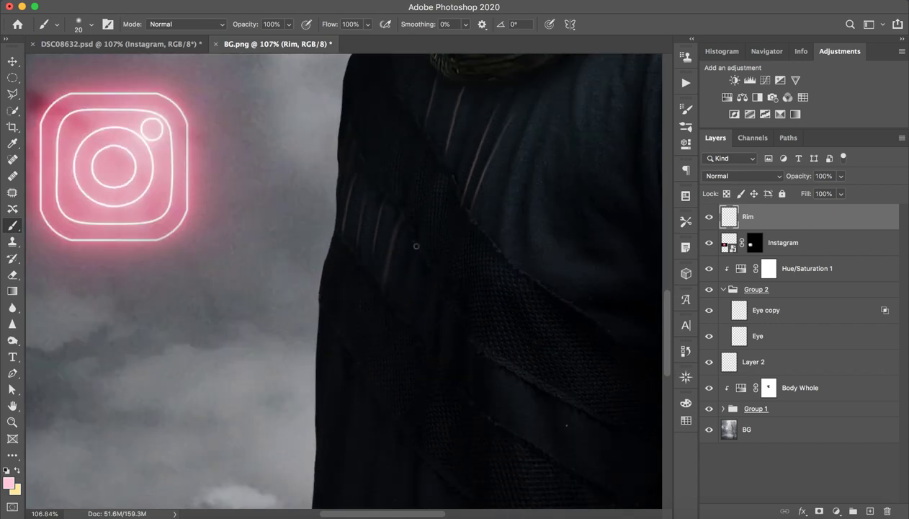
{"action": "key", "text": "e"}
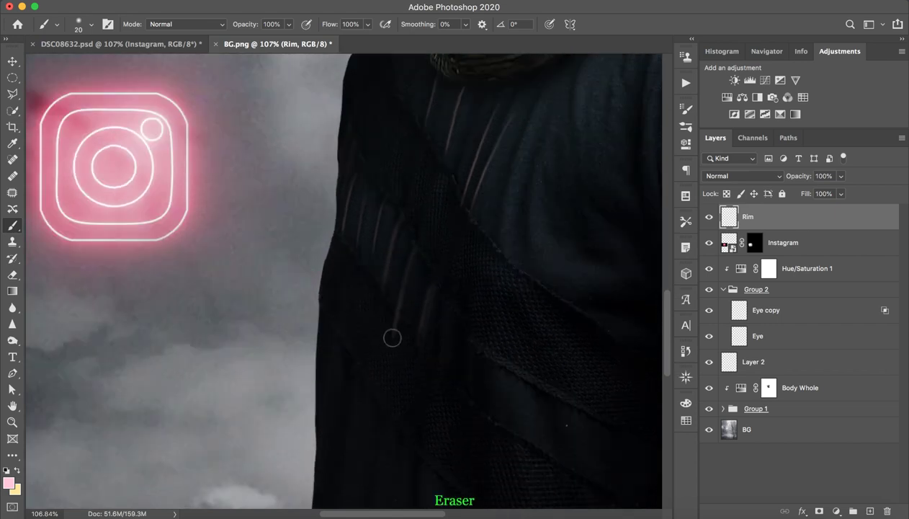
{"action": "mouse_move", "coordinate": [463, 162]}
{"action": "left_mouse_down"}
{"action": "mouse_move", "coordinate": [386, 238]}
{"action": "mouse_move", "coordinate": [415, 311]}
{"action": "left_mouse_up"}
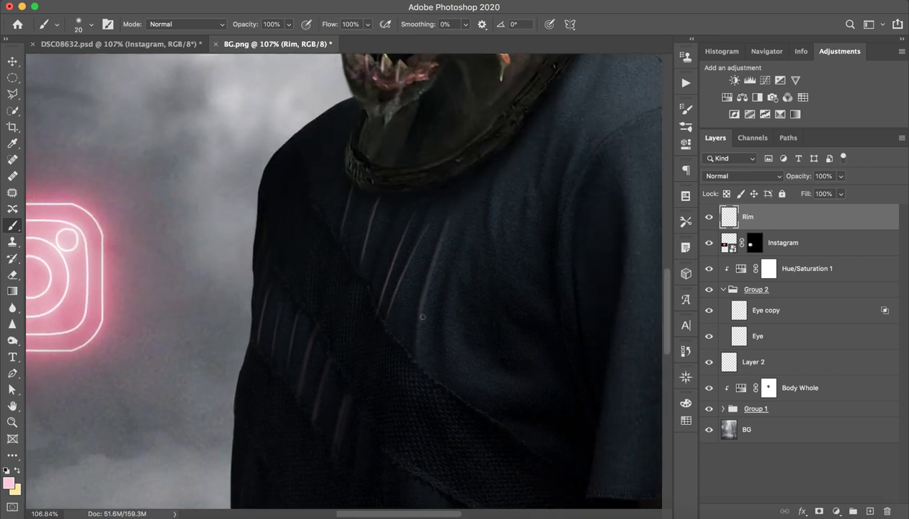
{"action": "scroll", "coordinate": [467, 369], "scroll_direction": "down", "scroll_amount": 3}
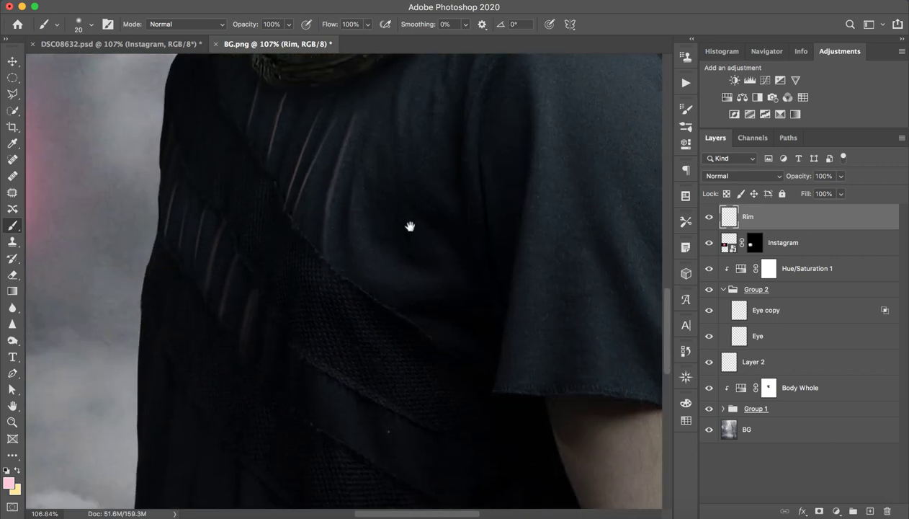
Undo the last stroke and paint a faint vertical rim streak down the shirt
{"action": "key", "text": "z"}
{"action": "left_click_drag", "start_coordinate": [448, 213], "coordinate": [435, 212]}
{"action": "key", "text": "ctrl+0"}
{"action": "key", "text": "b"}
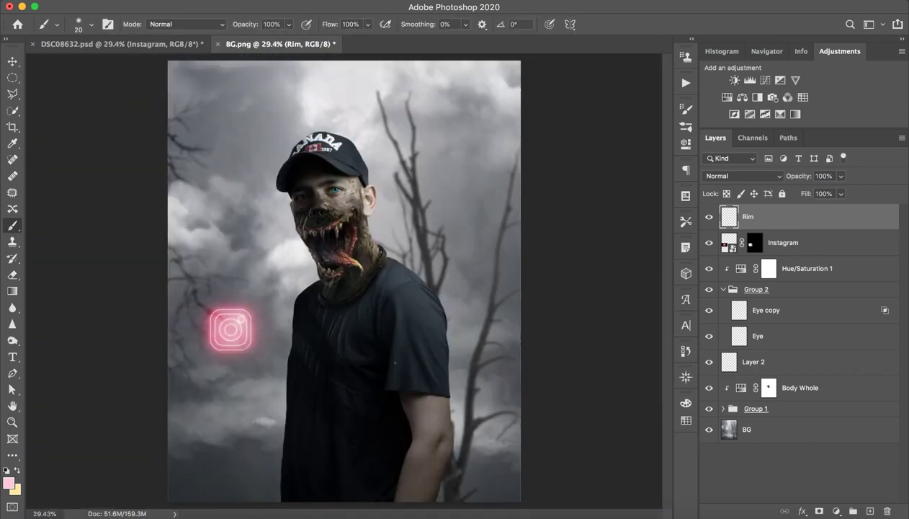
{"action": "mouse_move", "coordinate": [394, 362]}
{"action": "left_mouse_down"}
{"action": "mouse_move", "coordinate": [425, 305]}
{"action": "mouse_move", "coordinate": [394, 349]}
{"action": "left_mouse_up"}
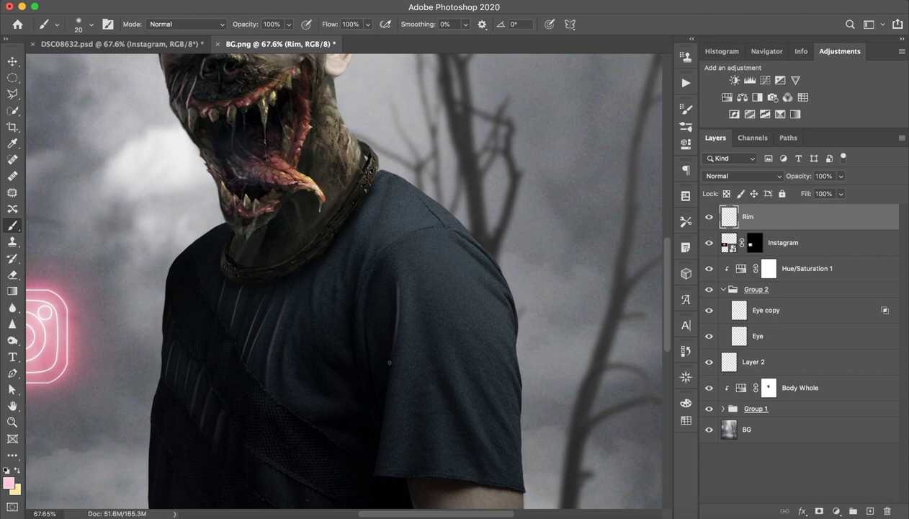
{"action": "key", "text": "ctrl+z"}
{"action": "left_click_drag", "start_coordinate": [395, 295], "coordinate": [394, 375]}
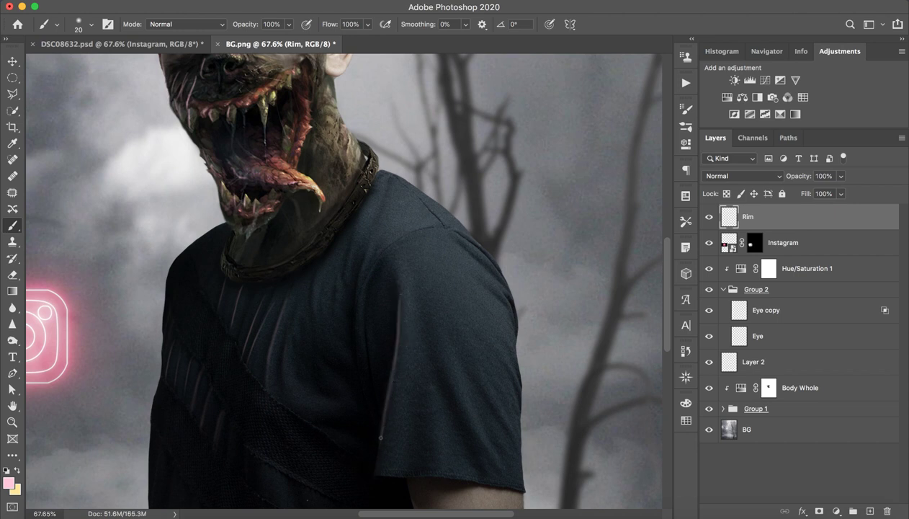
{"action": "left_click_drag", "start_coordinate": [412, 338], "coordinate": [423, 321]}
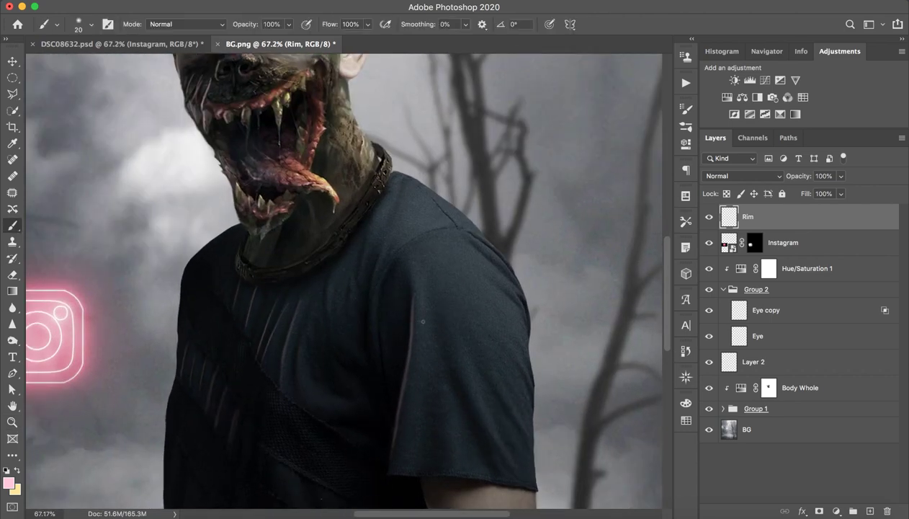
Erase stray rim light from the shirt's shoulder
{"action": "key", "text": "e"}
{"action": "left_click_drag", "start_coordinate": [423, 286], "coordinate": [422, 335]}
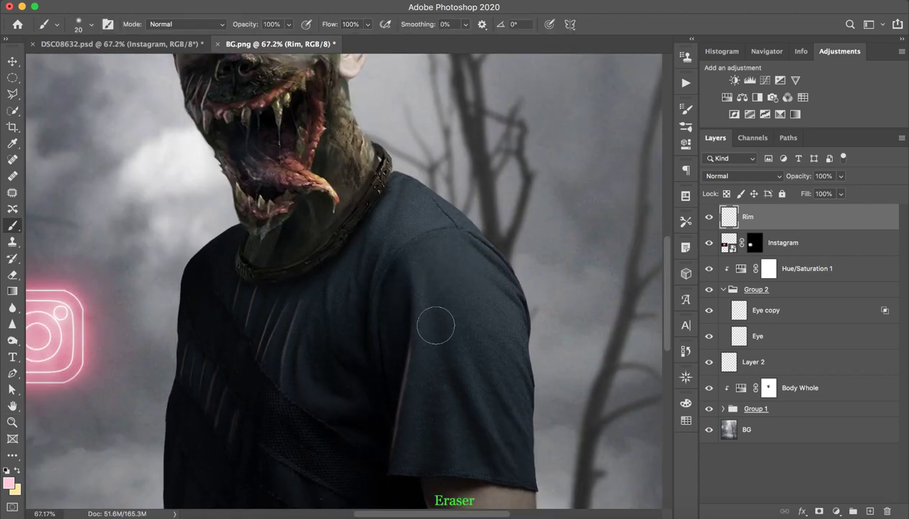
{"action": "key", "text": "ctrl+0"}
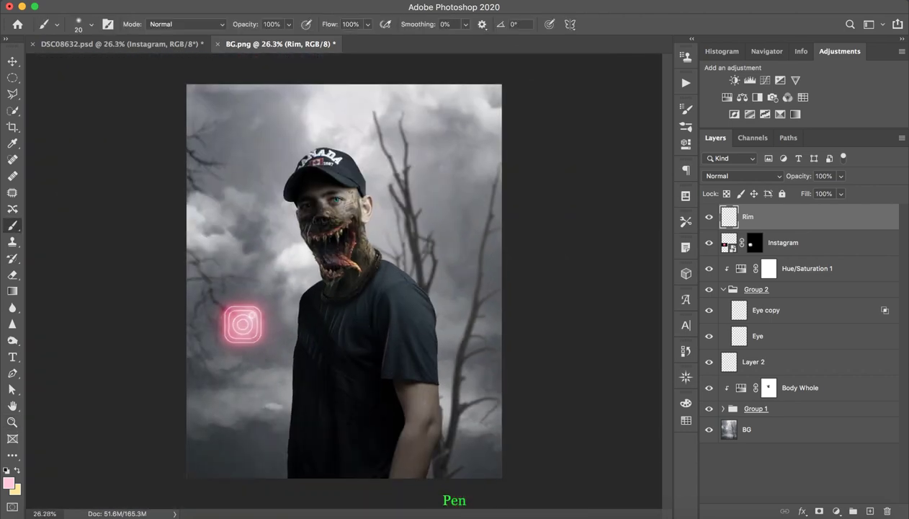
{"action": "left_click_drag", "start_coordinate": [435, 338], "coordinate": [416, 264]}
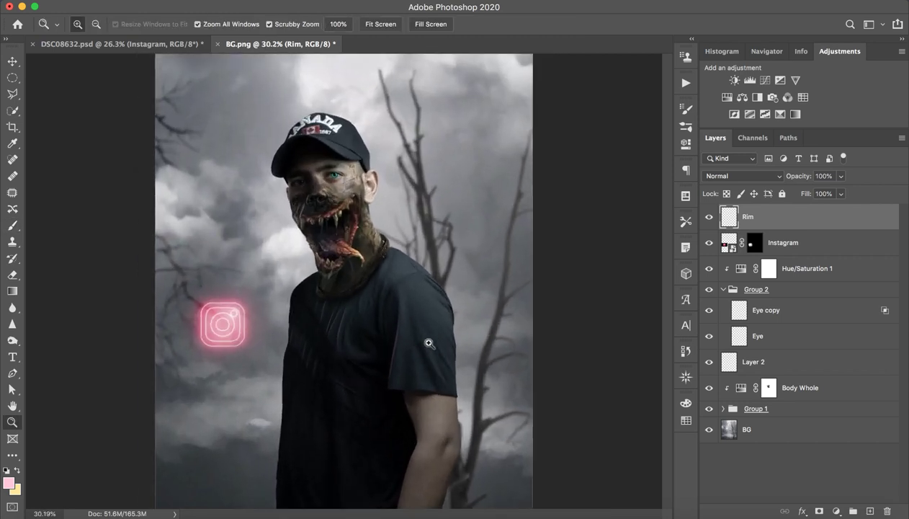
{"action": "left_click_drag", "start_coordinate": [371, 328], "coordinate": [345, 325]}
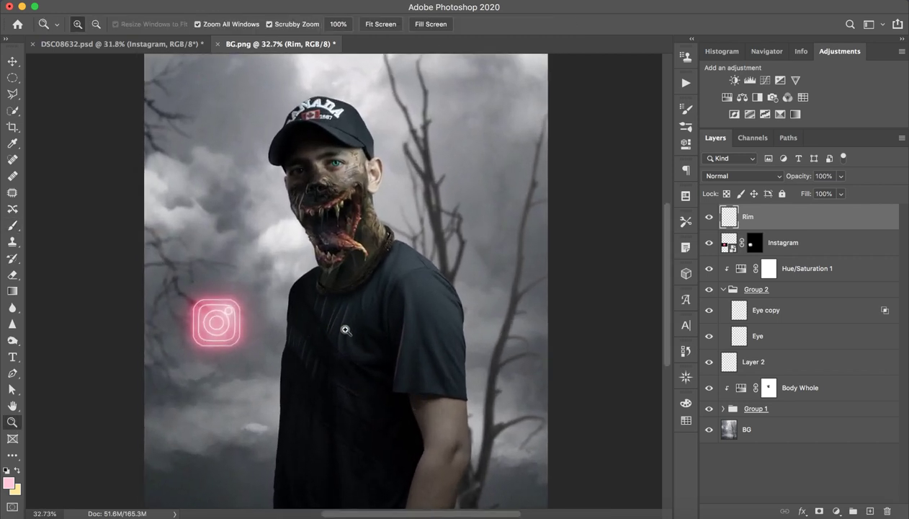
Toggle the Rim layer off and on to compare, leaving it visible
{"action": "left_click", "coordinate": [709, 216]}
{"action": "left_click_drag", "start_coordinate": [507, 254], "coordinate": [466, 257]}
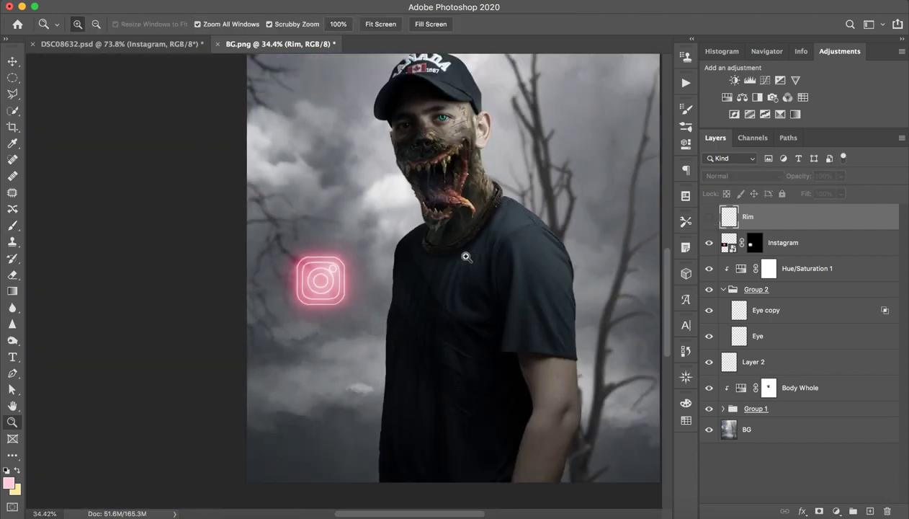
{"action": "left_click", "coordinate": [712, 219]}
{"action": "left_click", "coordinate": [711, 219]}
{"action": "left_click", "coordinate": [710, 218]}
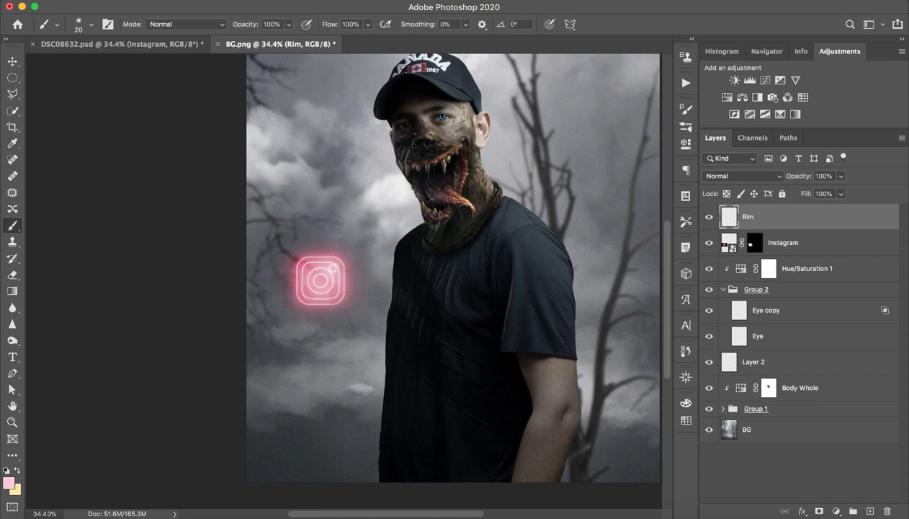
Compare the zoomed monster face against DSC08632.psd, toggling its Glow Big group
{"action": "key", "text": "z"}
{"action": "mouse_move", "coordinate": [288, 329]}
{"action": "left_mouse_down"}
{"action": "mouse_move", "coordinate": [323, 330]}
{"action": "mouse_move", "coordinate": [335, 290]}
{"action": "left_mouse_up"}
{"action": "key", "text": "b"}
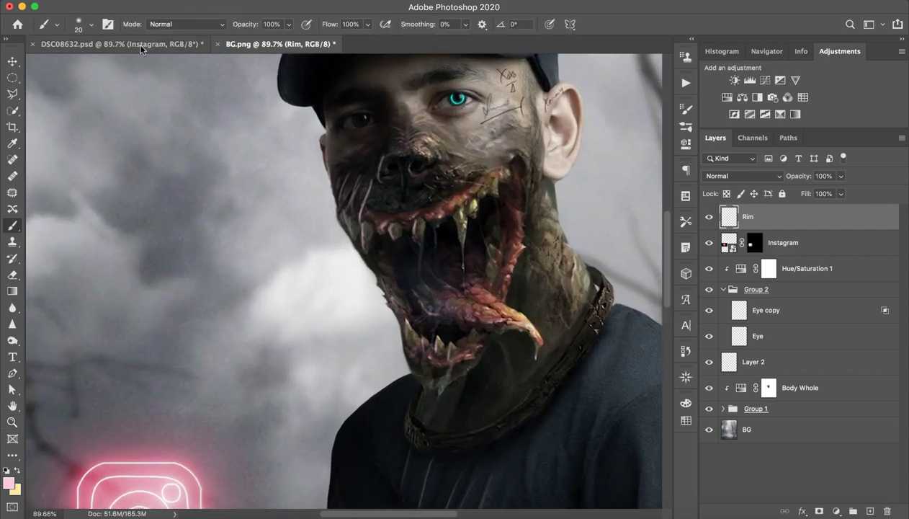
{"action": "left_click", "coordinate": [119, 43]}
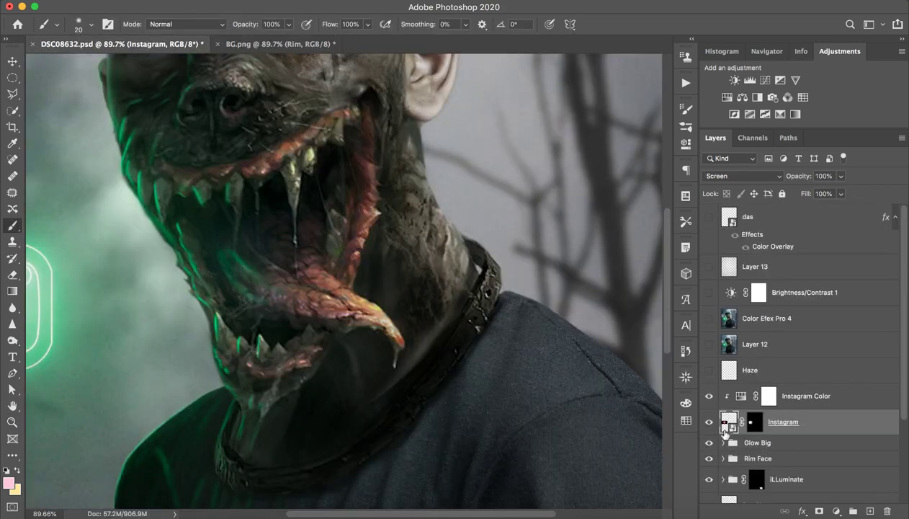
{"action": "left_click", "coordinate": [710, 443]}
{"action": "left_click", "coordinate": [281, 44]}
{"action": "key", "text": "z"}
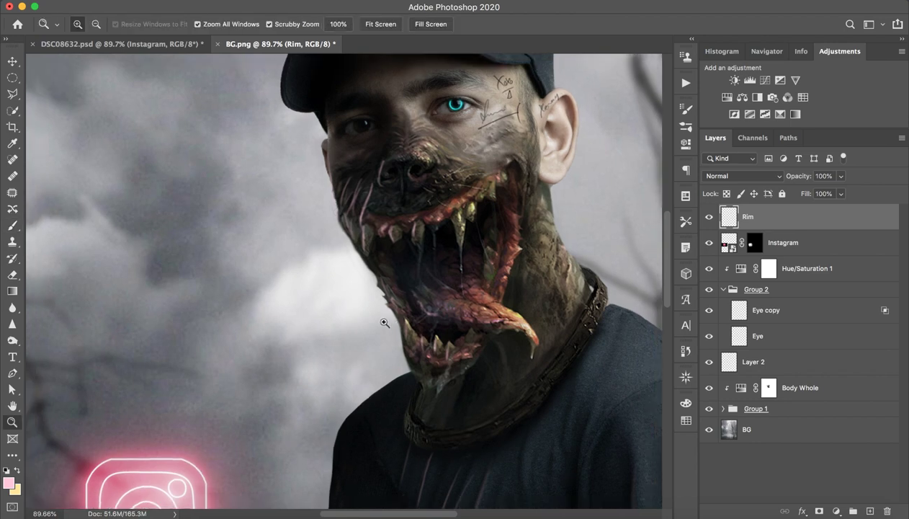
{"action": "left_click_drag", "start_coordinate": [385, 322], "coordinate": [320, 324]}
{"action": "key", "text": "b"}
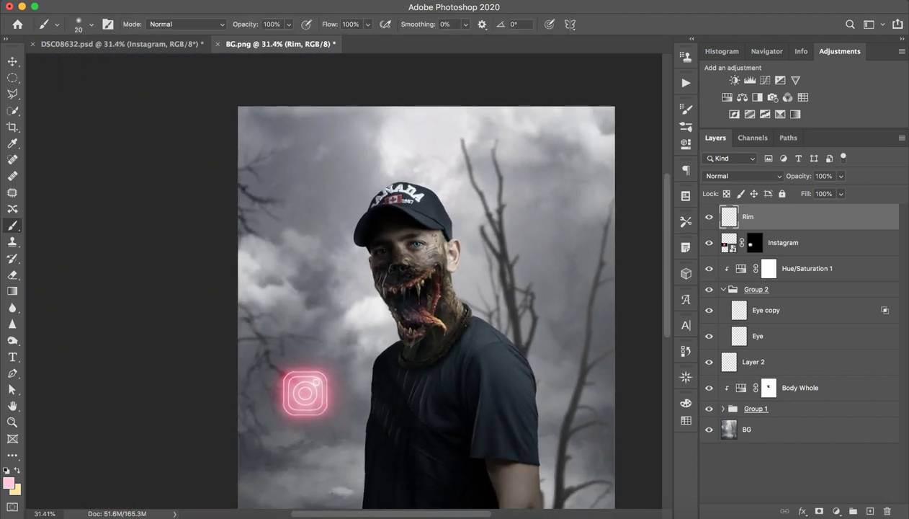
Move the Instagram icon up and to the right, nearer the face
{"action": "key", "text": "v"}
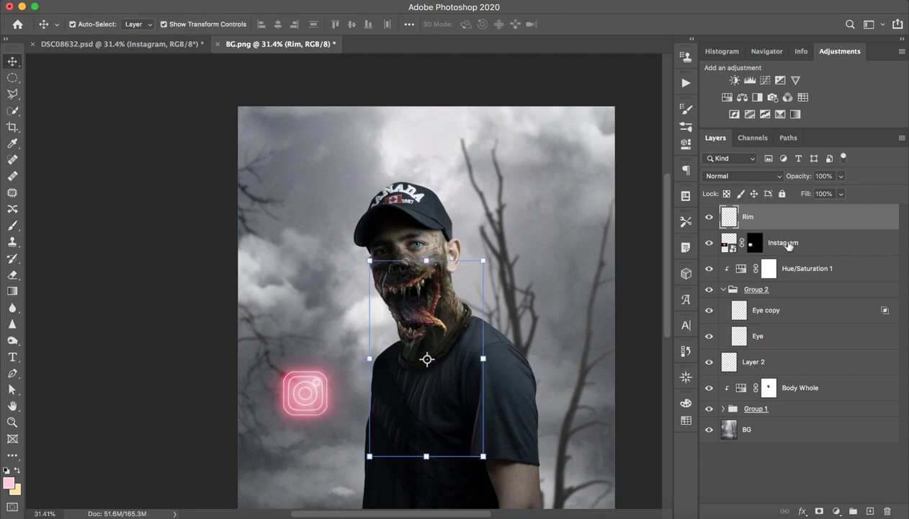
{"action": "left_click", "coordinate": [778, 242]}
{"action": "left_click_drag", "start_coordinate": [328, 410], "coordinate": [342, 358]}
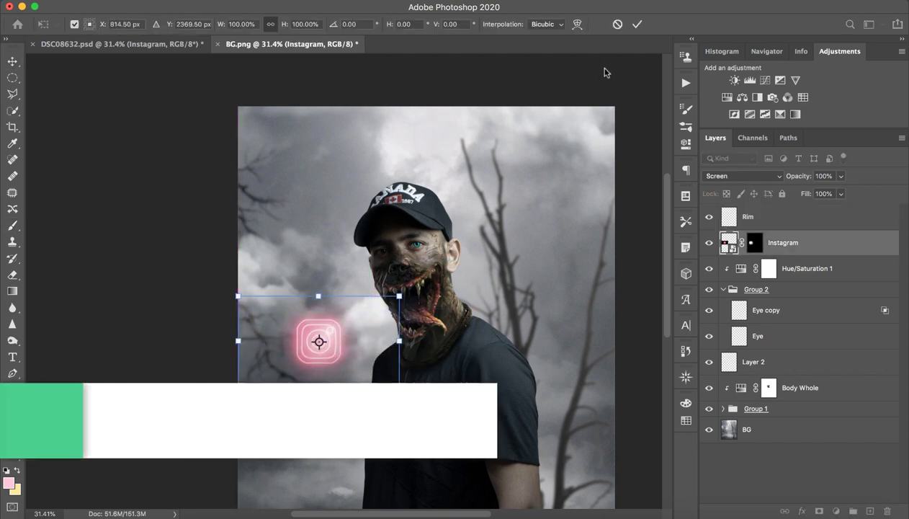
{"action": "left_click", "coordinate": [637, 24]}
Add a new empty layer above the Rim layer
{"action": "key", "text": "z"}
{"action": "left_click_drag", "start_coordinate": [327, 348], "coordinate": [389, 348]}
{"action": "key", "text": "v"}
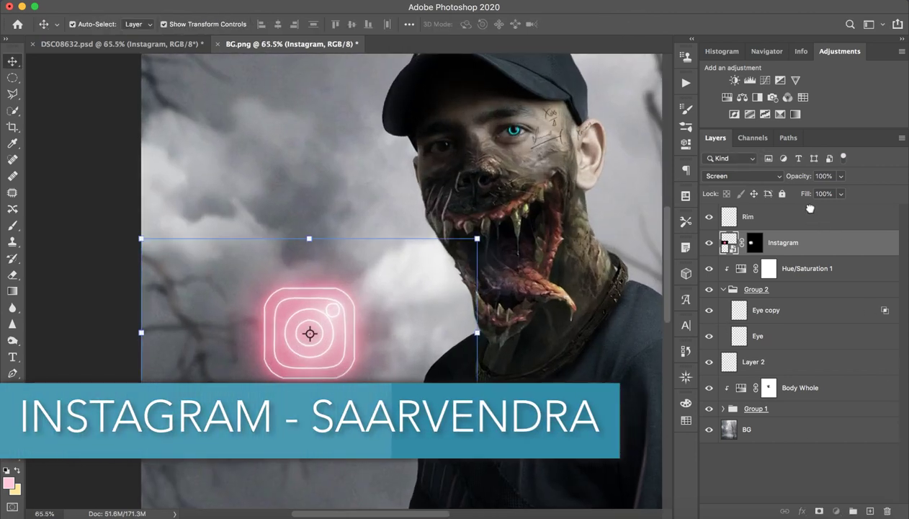
{"action": "left_click", "coordinate": [785, 217]}
{"action": "left_click", "coordinate": [870, 511]}
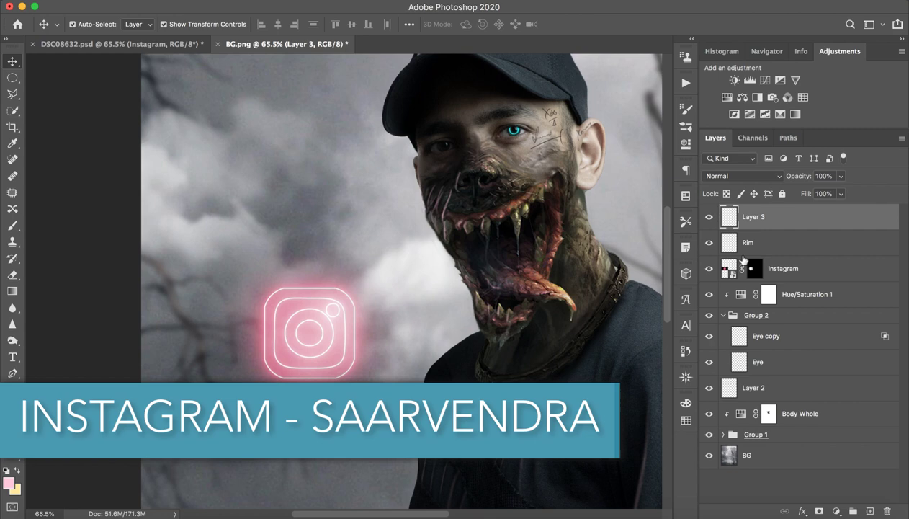
Name the new layer 'Big' and make the brush very large
{"action": "double_click", "coordinate": [757, 216]}
{"action": "type", "text": "Big"}
{"action": "key", "text": "Return"}
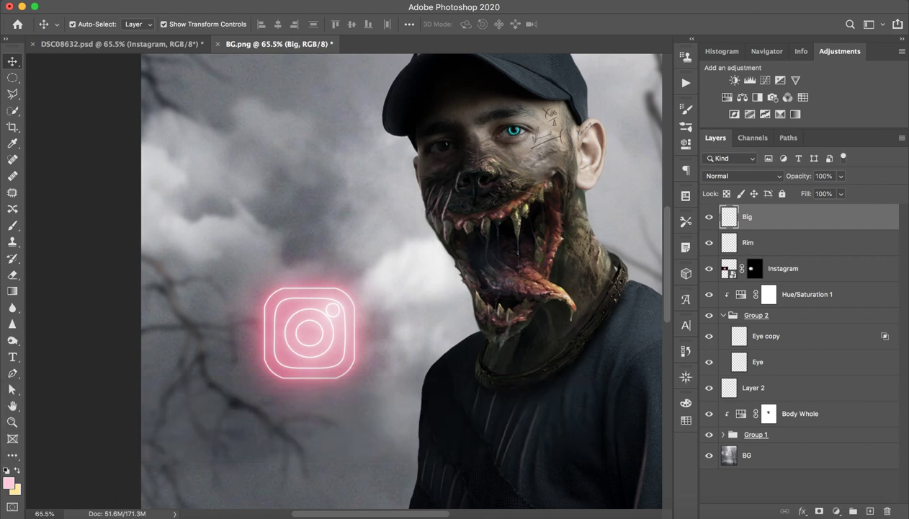
{"action": "key", "text": "b"}
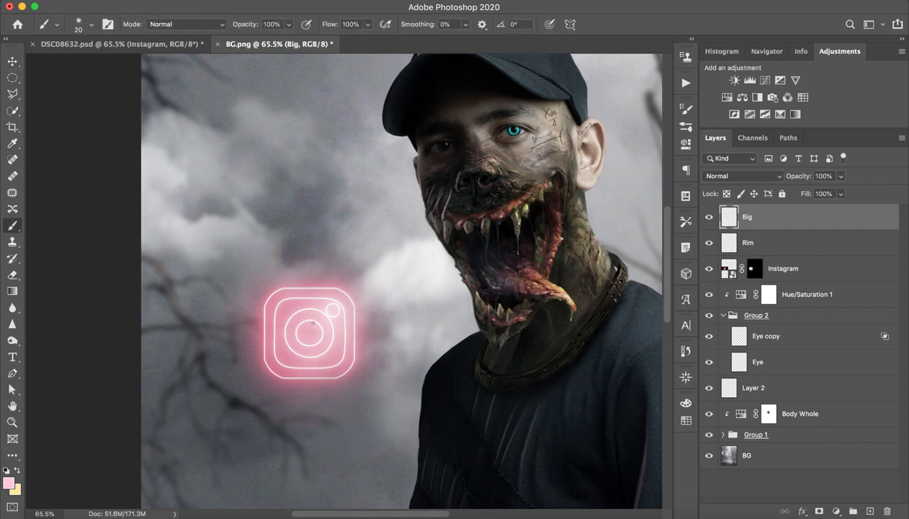
{"action": "left_click_drag", "start_coordinate": [312, 322], "coordinate": [346, 323]}
Try a soft pink glow dab on the figure, undo it, and shrink the brush
{"action": "key", "text": "z"}
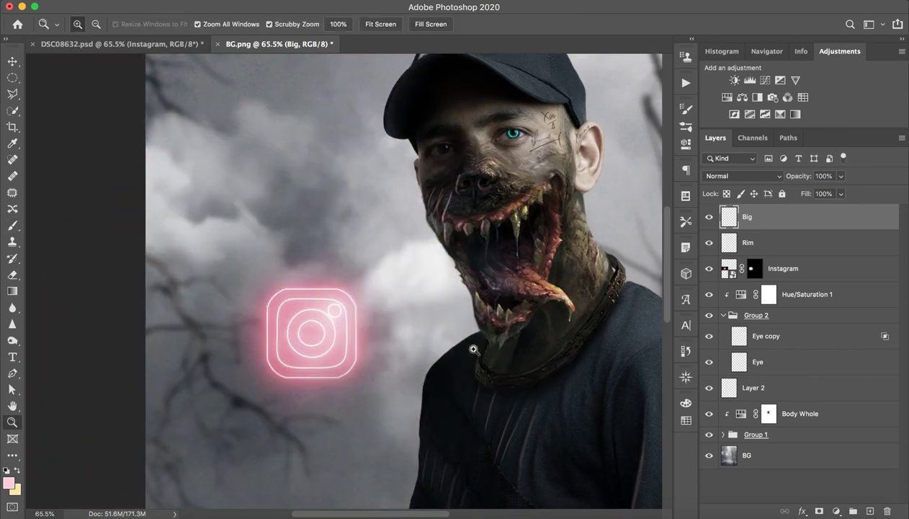
{"action": "key", "text": "ctrl+0"}
{"action": "key", "text": "b"}
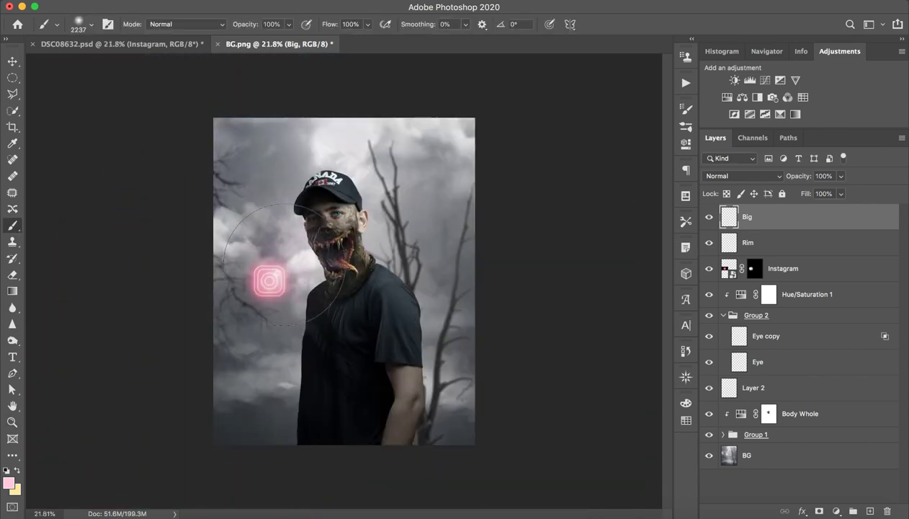
{"action": "key", "text": "z"}
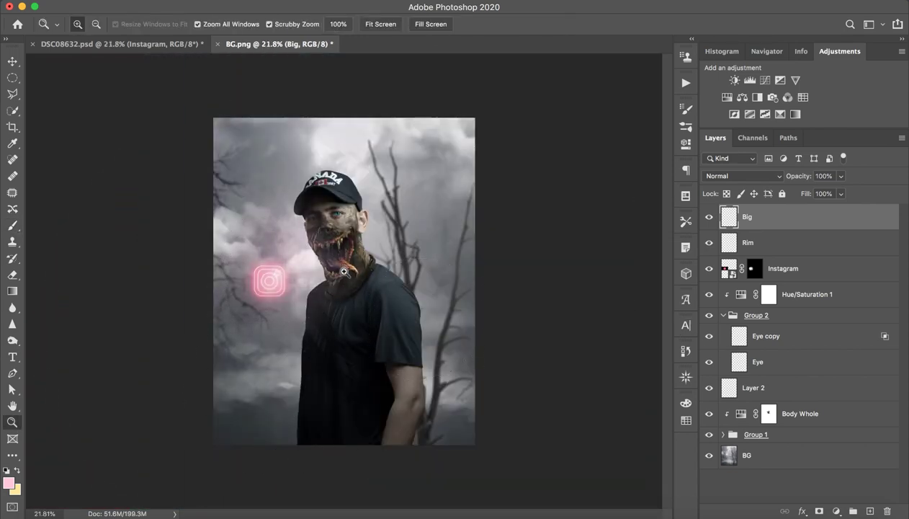
{"action": "left_click_drag", "start_coordinate": [344, 270], "coordinate": [403, 271]}
{"action": "key", "text": "b"}
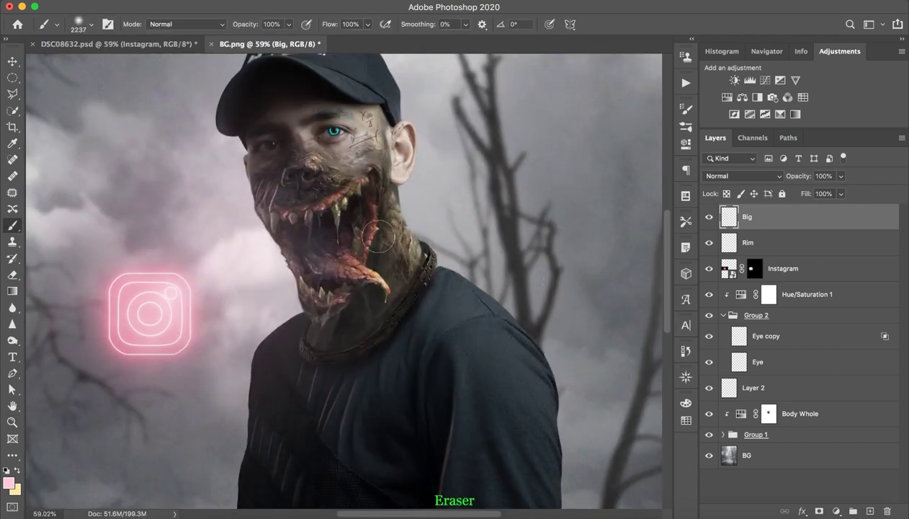
{"action": "left_click", "coordinate": [339, 242]}
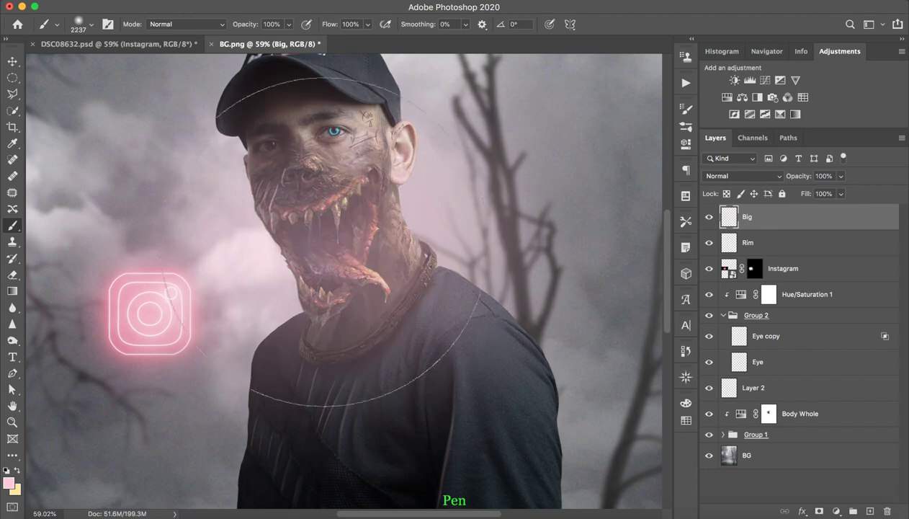
{"action": "key", "text": "ctrl+z"}
{"action": "right_click", "coordinate": [396, 239]}
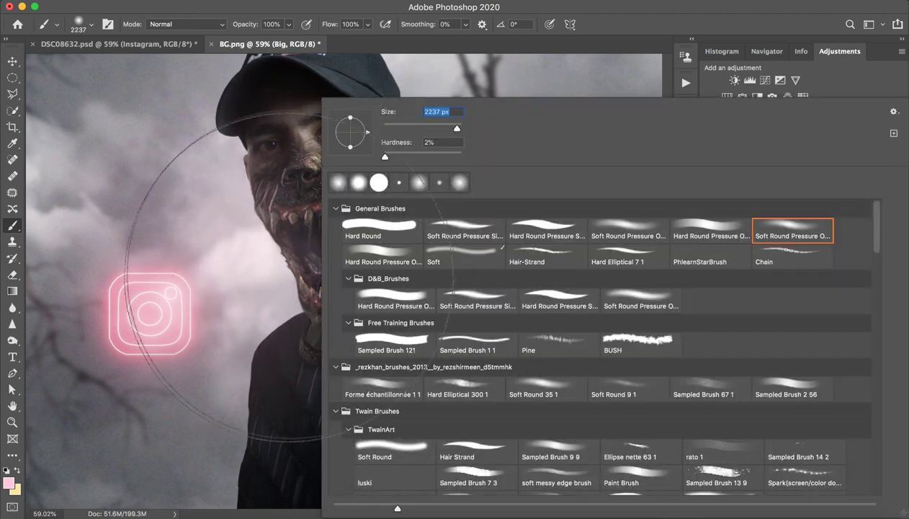
{"action": "left_click_drag", "start_coordinate": [457, 128], "coordinate": [407, 128]}
{"action": "key", "text": "Return"}
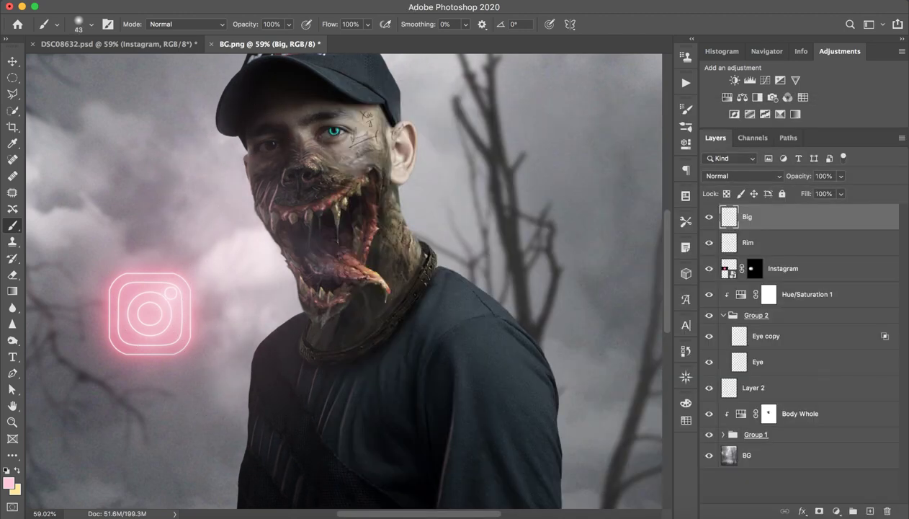
Toggle the Big layer's visibility to compare the image with and without the glow
{"action": "left_click", "coordinate": [709, 218]}
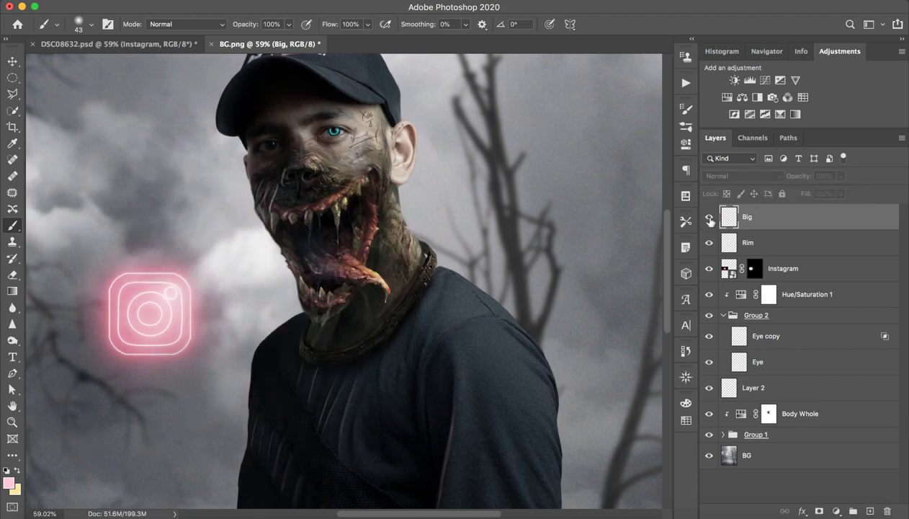
{"action": "double_click", "coordinate": [709, 218]}
{"action": "left_click", "coordinate": [710, 217]}
{"action": "key", "text": "z"}
{"action": "left_click_drag", "start_coordinate": [440, 277], "coordinate": [409, 276]}
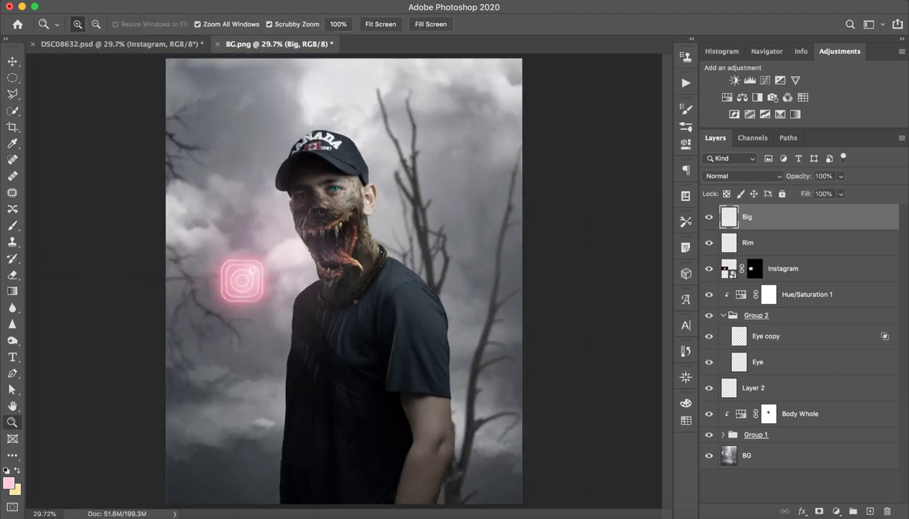
{"action": "key", "text": "b"}
{"action": "double_click", "coordinate": [710, 218]}
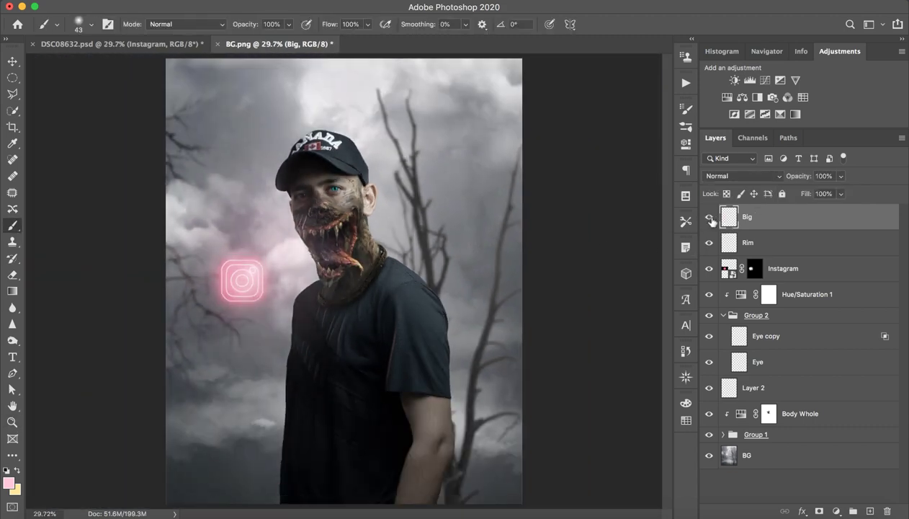
{"action": "left_click", "coordinate": [710, 218]}
{"action": "left_click", "coordinate": [710, 220]}
In DSC08632.psd, toggle the Haze layer's fog on and off to compare
{"action": "left_click", "coordinate": [126, 44]}
{"action": "left_click", "coordinate": [769, 396]}
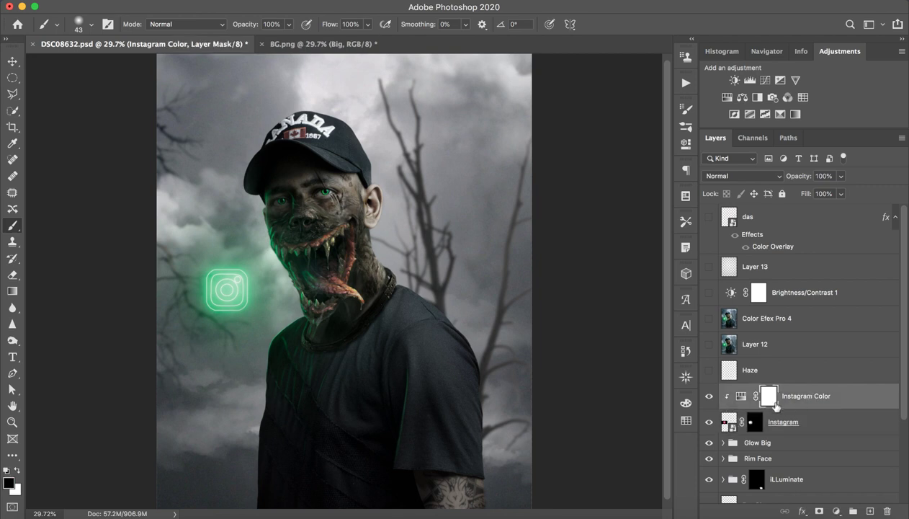
{"action": "left_click", "coordinate": [709, 371]}
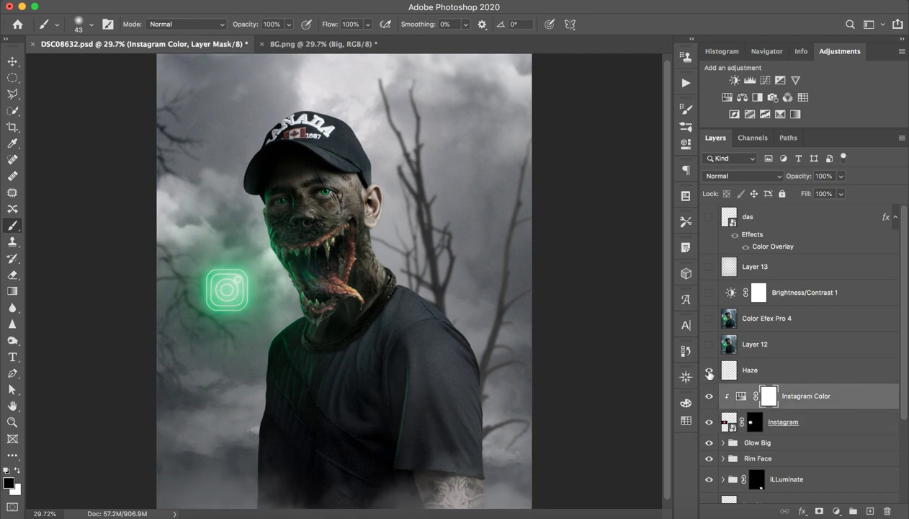
{"action": "left_click", "coordinate": [709, 371]}
{"action": "left_click", "coordinate": [709, 371]}
Copy the Haze layer from DSC08632.psd into BG.png
{"action": "left_click_drag", "start_coordinate": [760, 371], "coordinate": [324, 44]}
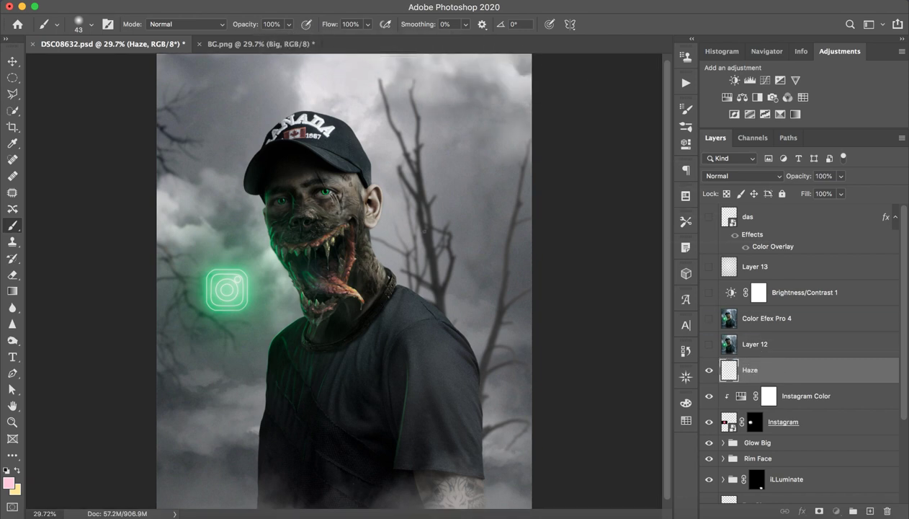
{"action": "left_click_drag", "start_coordinate": [686, 325], "coordinate": [702, 325]}
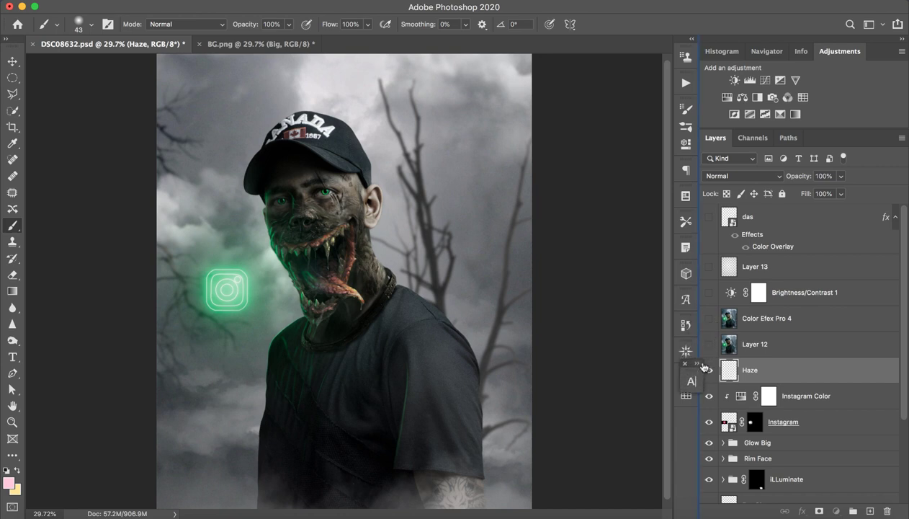
{"action": "left_click_drag", "start_coordinate": [714, 322], "coordinate": [686, 418]}
{"action": "left_click_drag", "start_coordinate": [746, 362], "coordinate": [247, 45]}
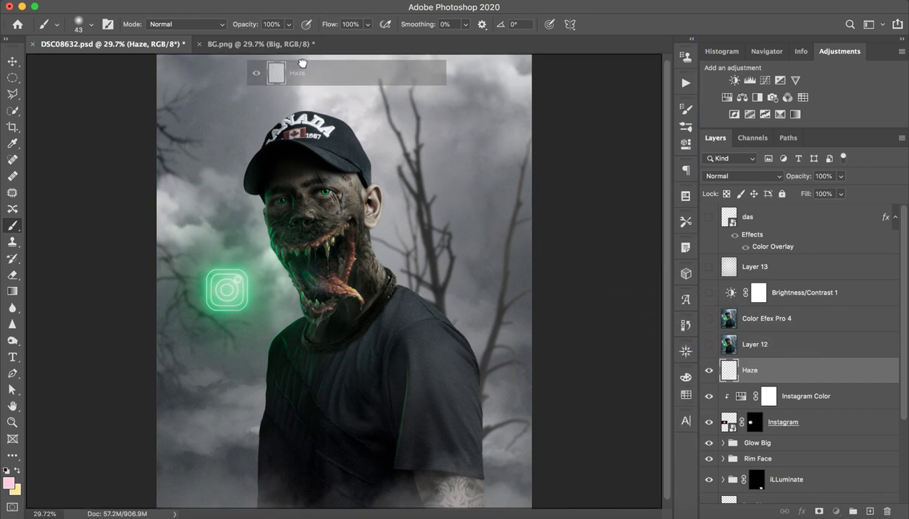
{"action": "left_click_drag", "start_coordinate": [322, 247], "coordinate": [497, 479]}
{"action": "key", "text": "v"}
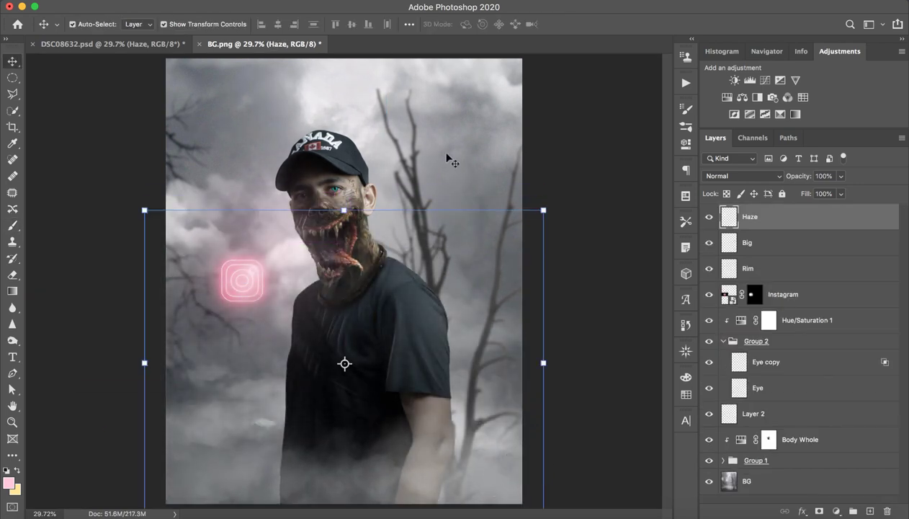
Show Layer 12, Color Efex Pro 4, Brightness/Contrast 1, Layer 13 and das in DSC08632.psd
{"action": "left_click", "coordinate": [177, 45]}
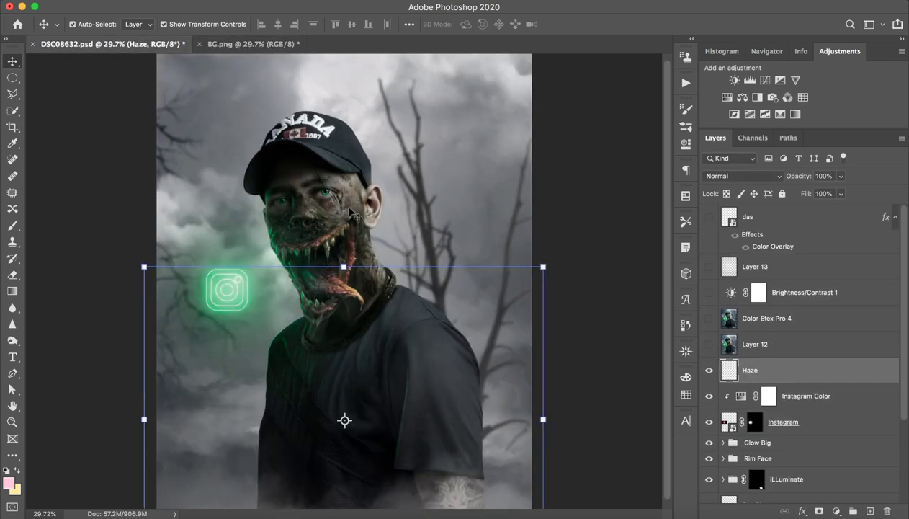
{"action": "scroll", "coordinate": [350, 213], "scroll_direction": "down", "scroll_amount": 2}
{"action": "left_click", "coordinate": [717, 345]}
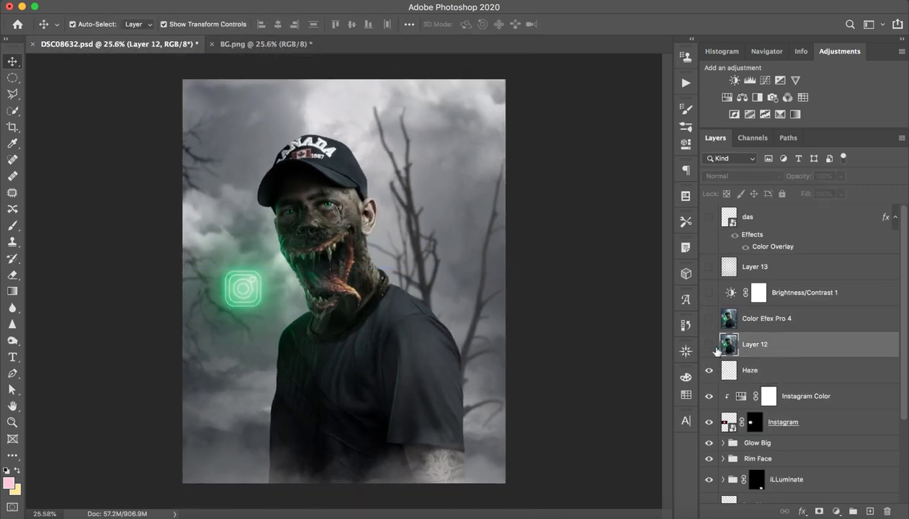
{"action": "left_click", "coordinate": [710, 344]}
{"action": "left_click", "coordinate": [710, 319]}
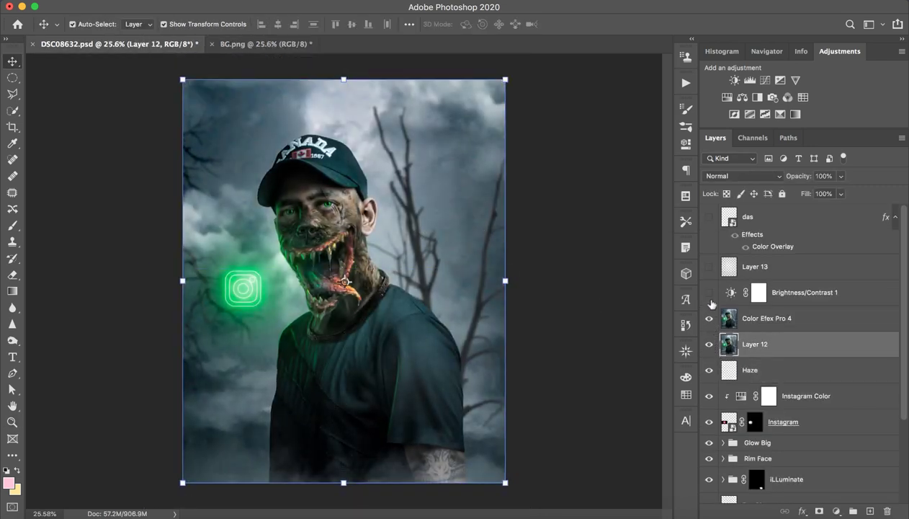
{"action": "left_click", "coordinate": [710, 293]}
{"action": "left_click", "coordinate": [710, 267]}
{"action": "left_click", "coordinate": [709, 216]}
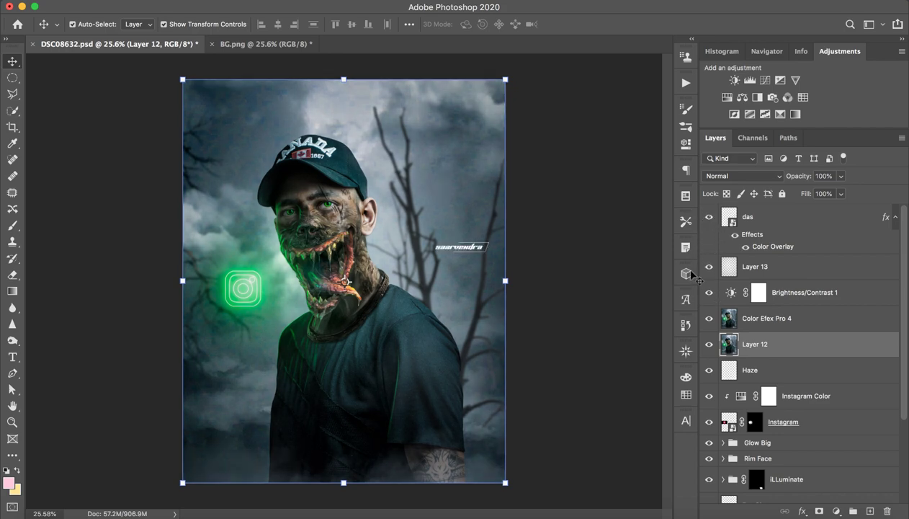
{"action": "left_click", "coordinate": [266, 44]}
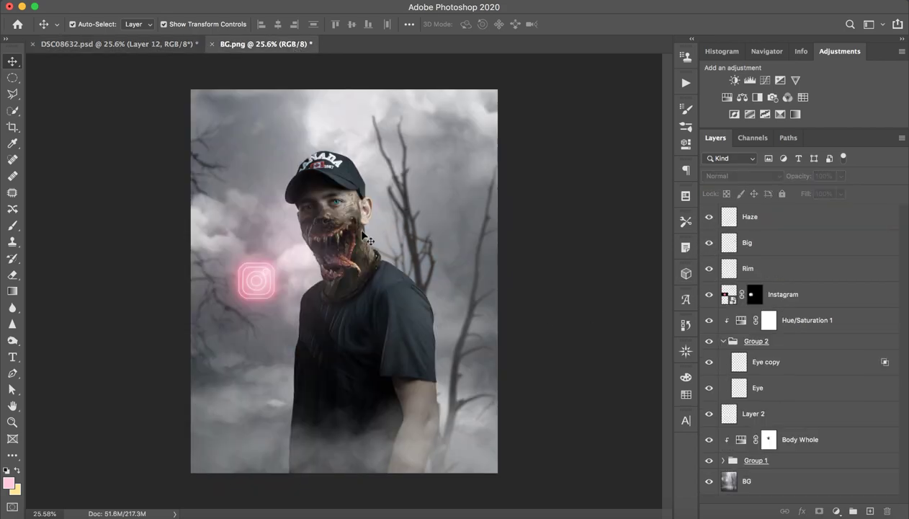
Stamp all visible layers into a new Layer 3 above Haze and open Camera Raw Filter on it
{"action": "key", "text": "z"}
{"action": "mouse_move", "coordinate": [497, 299]}
{"action": "left_mouse_down"}
{"action": "mouse_move", "coordinate": [465, 299]}
{"action": "mouse_move", "coordinate": [491, 300]}
{"action": "mouse_move", "coordinate": [477, 301]}
{"action": "left_mouse_up"}
{"action": "key", "text": "v"}
{"action": "left_click", "coordinate": [768, 218]}
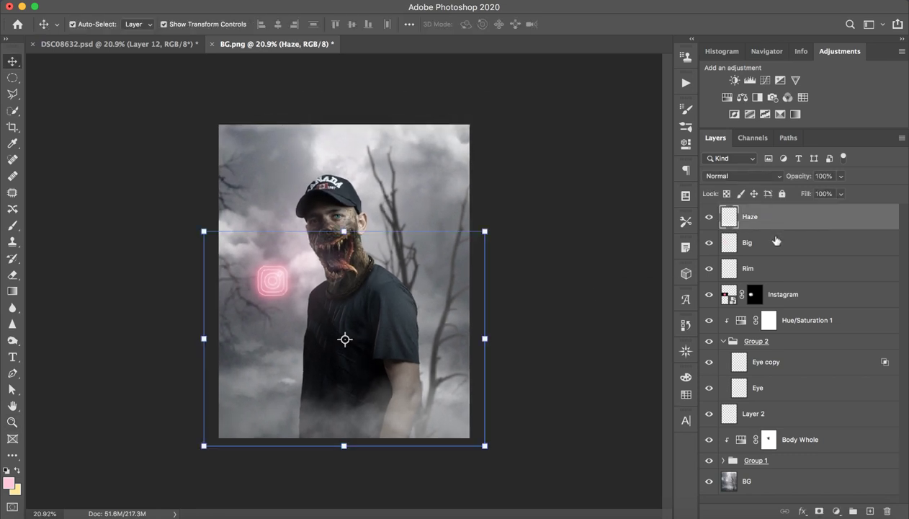
{"action": "key", "text": "ctrl+shift+alt+e"}
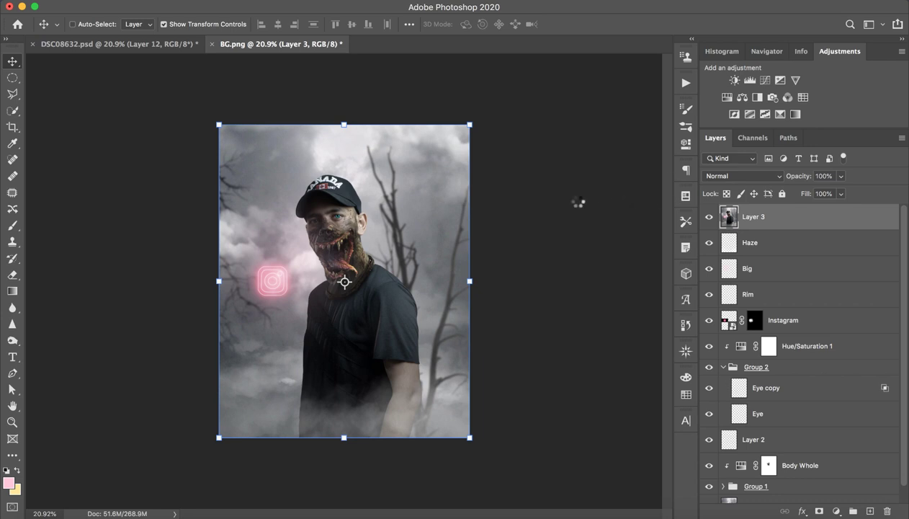
{"action": "key", "text": "ctrl+shift+a"}
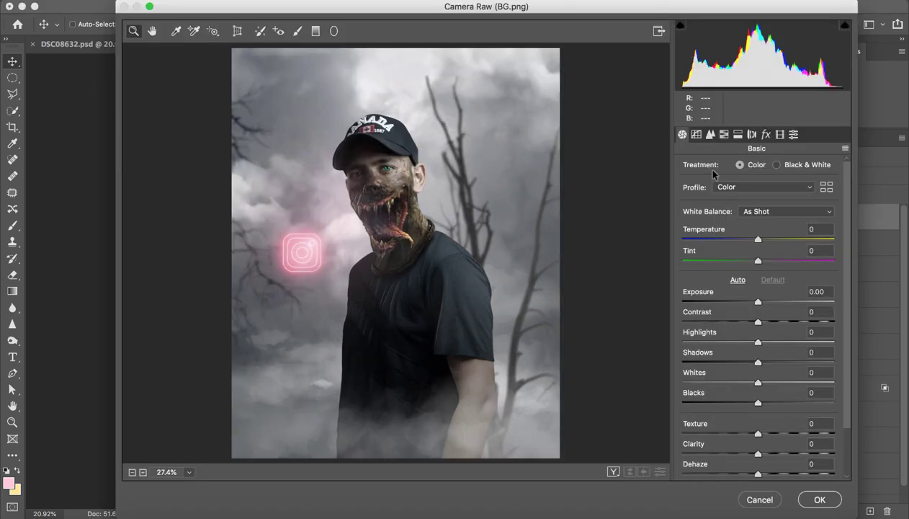
Adjust the parametric tone curve, pulling darks down and lifting highlights and shadows
{"action": "left_click", "coordinate": [696, 134]}
{"action": "mouse_move", "coordinate": [762, 412]}
{"action": "left_mouse_down"}
{"action": "mouse_move", "coordinate": [752, 415]}
{"action": "mouse_move", "coordinate": [778, 398]}
{"action": "mouse_move", "coordinate": [747, 396]}
{"action": "mouse_move", "coordinate": [769, 394]}
{"action": "mouse_move", "coordinate": [777, 373]}
{"action": "left_mouse_up"}
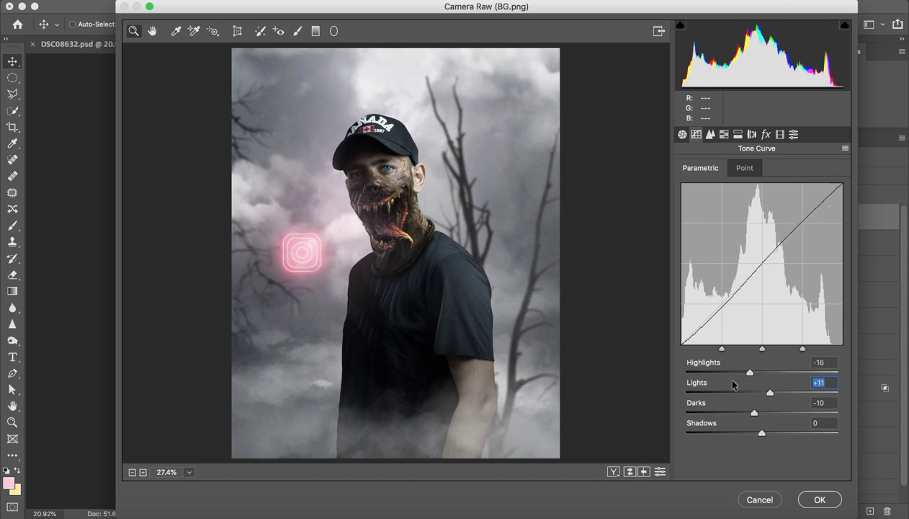
{"action": "mouse_move", "coordinate": [761, 432]}
{"action": "left_mouse_down"}
{"action": "mouse_move", "coordinate": [720, 434]}
{"action": "mouse_move", "coordinate": [787, 432]}
{"action": "mouse_move", "coordinate": [760, 433]}
{"action": "mouse_move", "coordinate": [775, 433]}
{"action": "left_mouse_up"}
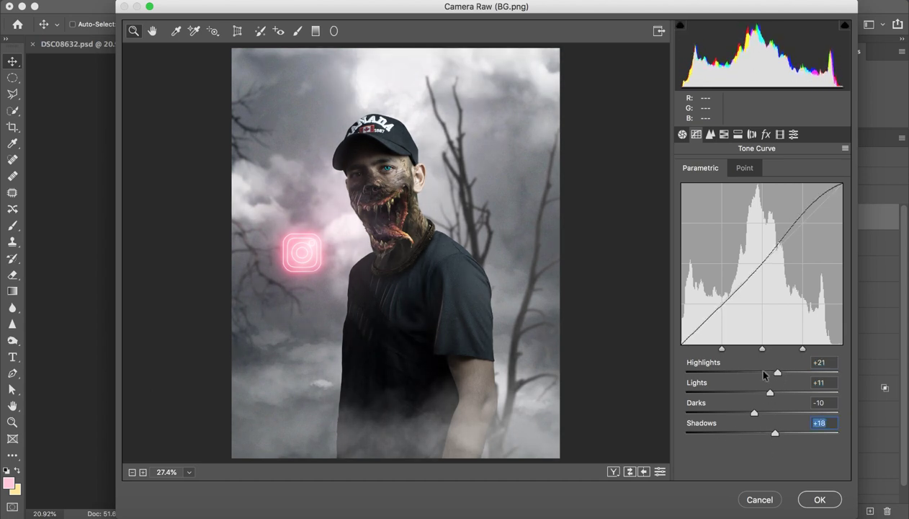
Set Exposure -0.55, Shadows +28, Blacks -32, Texture +4 and Clarity +13
{"action": "left_click", "coordinate": [682, 134]}
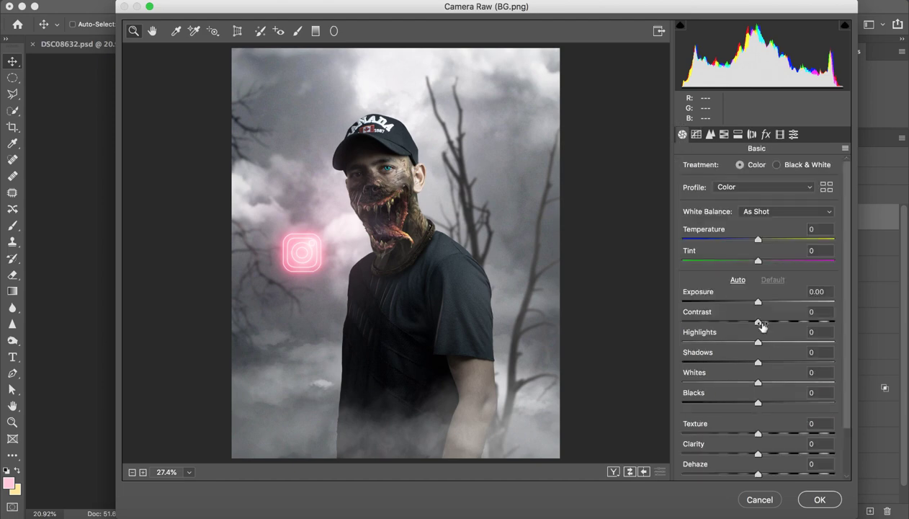
{"action": "left_click_drag", "start_coordinate": [757, 303], "coordinate": [750, 302]}
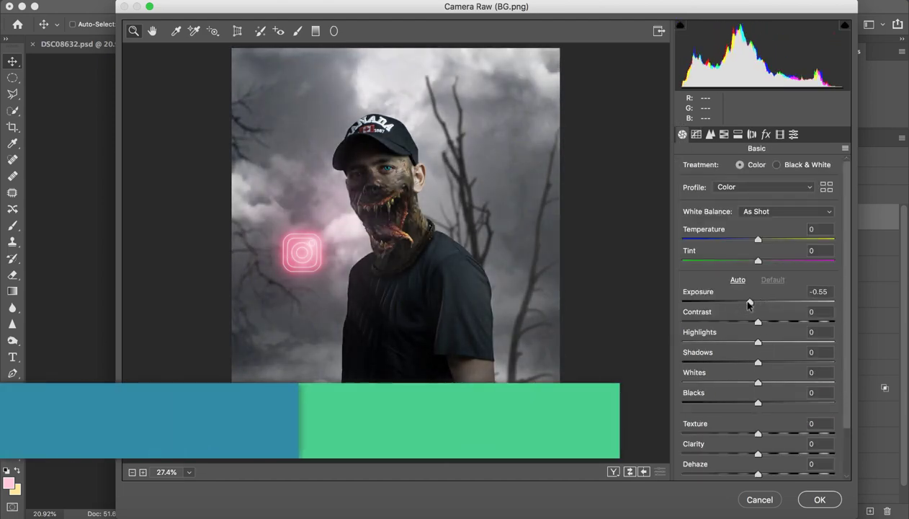
{"action": "left_click_drag", "start_coordinate": [758, 361], "coordinate": [779, 361]}
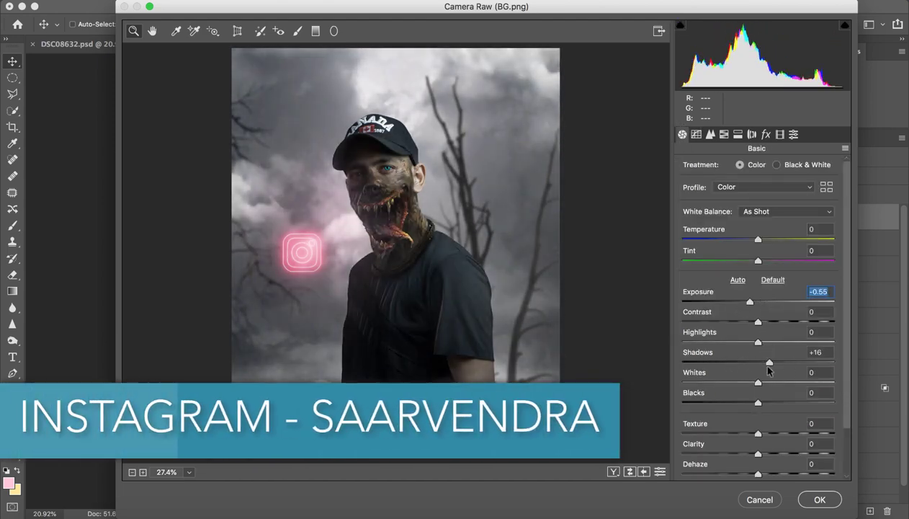
{"action": "left_click_drag", "start_coordinate": [758, 402], "coordinate": [734, 402]}
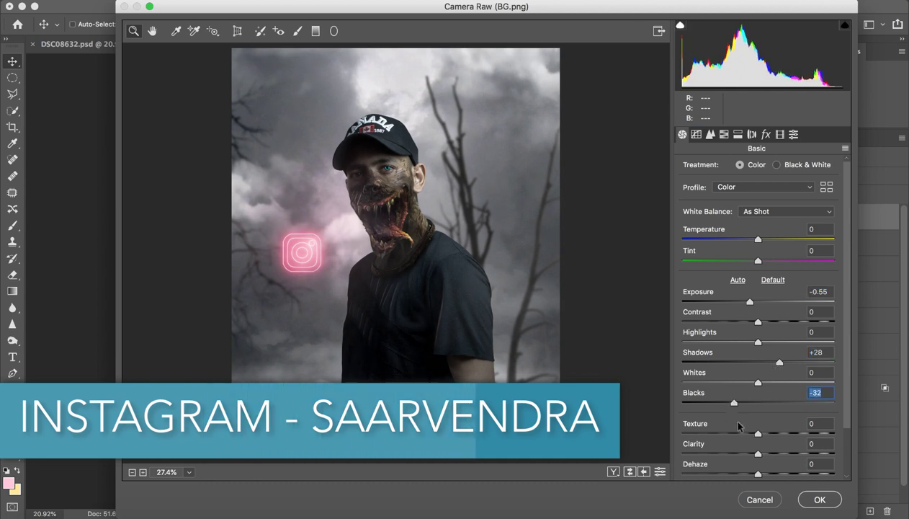
{"action": "mouse_move", "coordinate": [758, 453]}
{"action": "left_mouse_down"}
{"action": "mouse_move", "coordinate": [771, 453]}
{"action": "mouse_move", "coordinate": [775, 434]}
{"action": "left_mouse_up"}
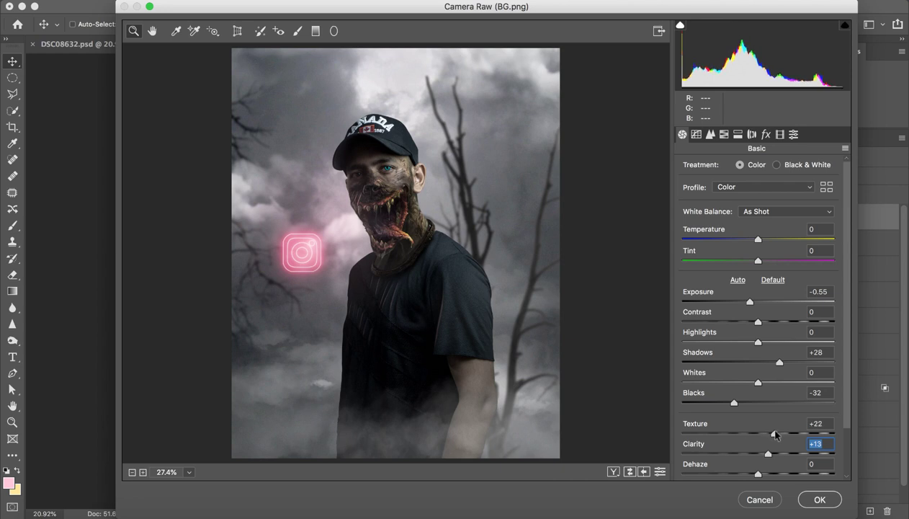
Set calibration Blue Hue -36, Red Hue +13, Green Hue +21 and Green Saturation +8
{"action": "left_click", "coordinate": [779, 134]}
{"action": "mouse_move", "coordinate": [762, 379]}
{"action": "left_mouse_down"}
{"action": "mouse_move", "coordinate": [714, 378]}
{"action": "mouse_move", "coordinate": [803, 379]}
{"action": "mouse_move", "coordinate": [735, 379]}
{"action": "left_mouse_up"}
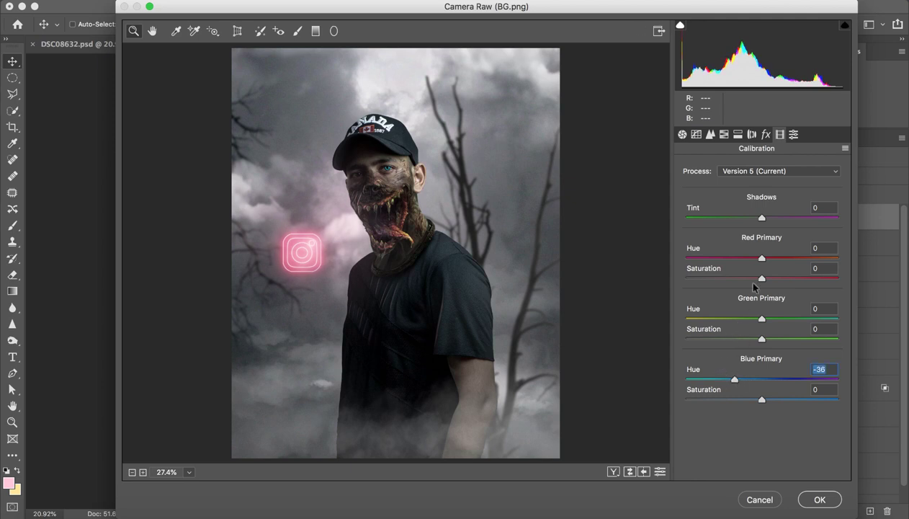
{"action": "mouse_move", "coordinate": [759, 258]}
{"action": "left_mouse_down"}
{"action": "mouse_move", "coordinate": [685, 257]}
{"action": "mouse_move", "coordinate": [790, 256]}
{"action": "mouse_move", "coordinate": [770, 260]}
{"action": "left_mouse_up"}
{"action": "mouse_move", "coordinate": [762, 318]}
{"action": "left_mouse_down"}
{"action": "mouse_move", "coordinate": [686, 318]}
{"action": "mouse_move", "coordinate": [778, 320]}
{"action": "left_mouse_up"}
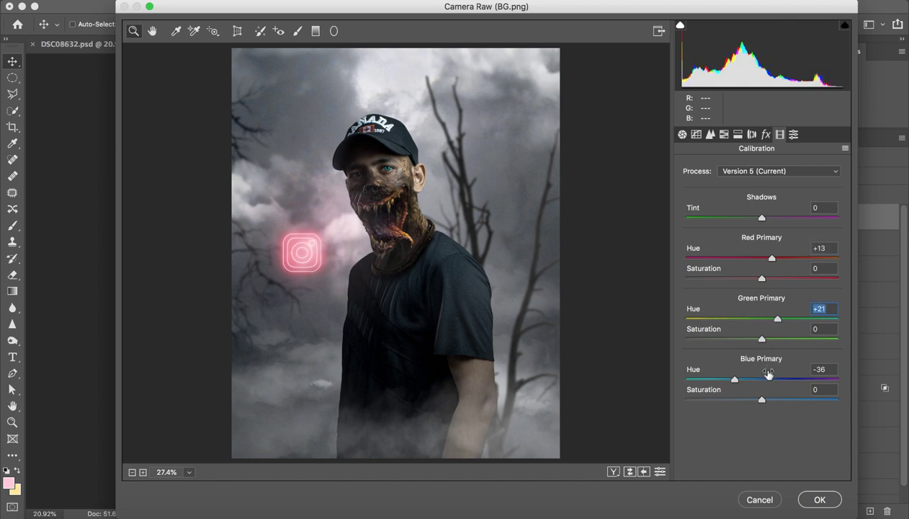
{"action": "mouse_move", "coordinate": [762, 338]}
{"action": "left_mouse_down"}
{"action": "mouse_move", "coordinate": [684, 339]}
{"action": "mouse_move", "coordinate": [773, 351]}
{"action": "mouse_move", "coordinate": [767, 338]}
{"action": "left_mouse_up"}
Toggle the before/after preview to compare the calibrated grade with the original
{"action": "left_click", "coordinate": [613, 472]}
{"action": "left_click", "coordinate": [614, 472]}
{"action": "left_click", "coordinate": [613, 472]}
{"action": "left_click", "coordinate": [614, 471]}
Set Temperature -12 and Tint -8, compare before/after, and apply the grade to Layer 3
{"action": "left_click", "coordinate": [682, 136]}
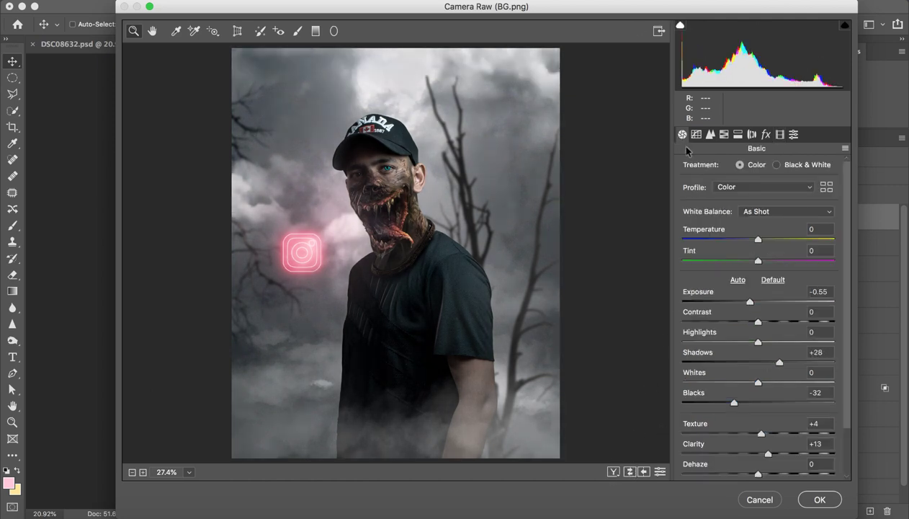
{"action": "left_click_drag", "start_coordinate": [762, 233], "coordinate": [748, 244]}
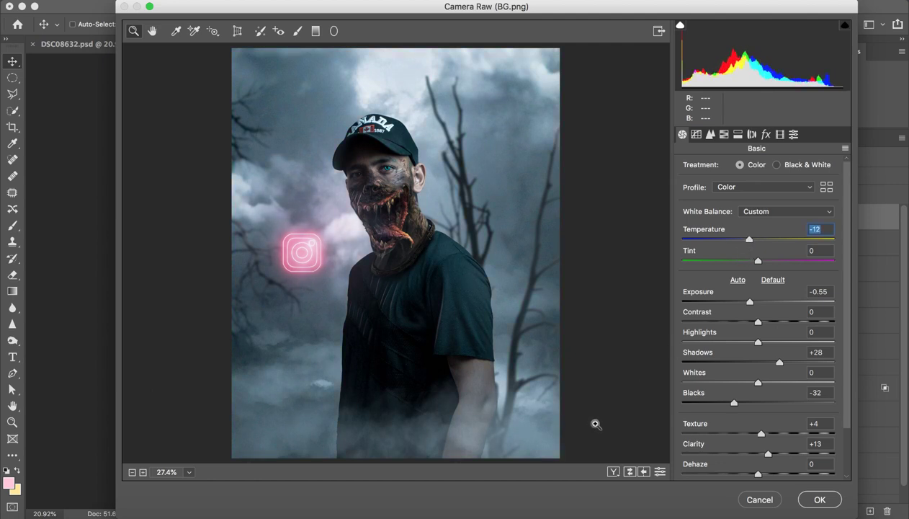
{"action": "left_click", "coordinate": [629, 471]}
{"action": "left_click", "coordinate": [628, 471]}
{"action": "double_click", "coordinate": [628, 471]}
{"action": "left_click_drag", "start_coordinate": [757, 261], "coordinate": [753, 263]}
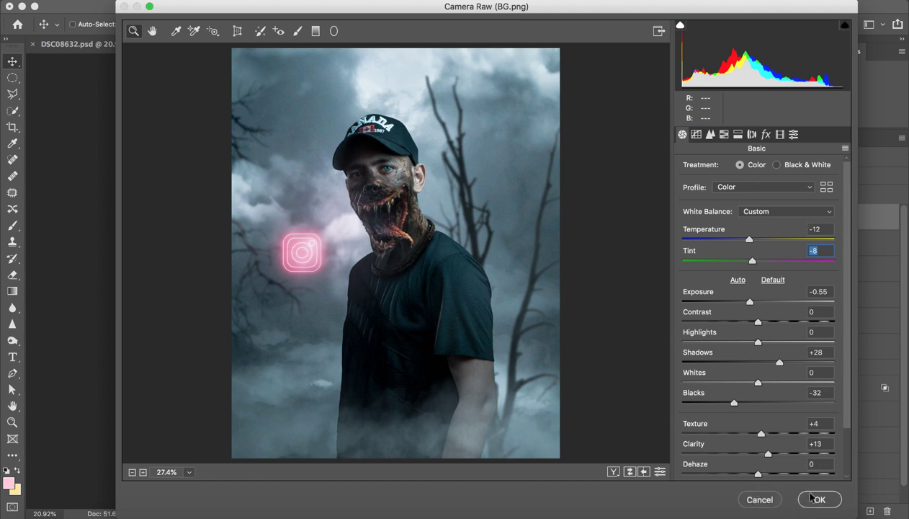
{"action": "left_click", "coordinate": [814, 497]}
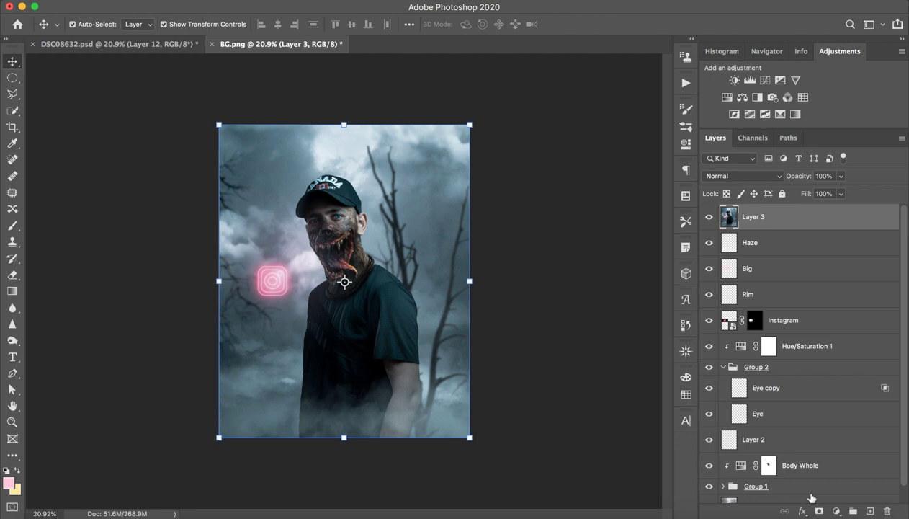
{"action": "left_click", "coordinate": [537, 232]}
{"action": "key", "text": "z"}
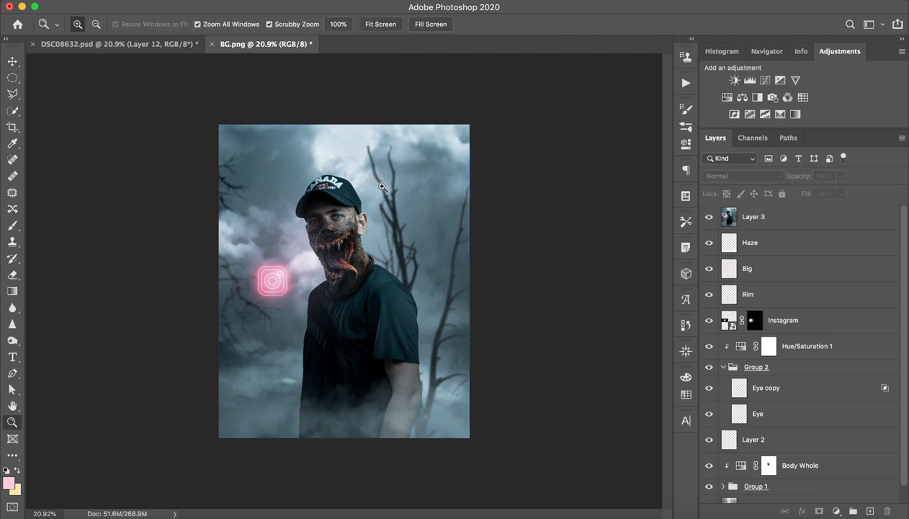
{"action": "mouse_move", "coordinate": [425, 188]}
{"action": "left_mouse_down"}
{"action": "mouse_move", "coordinate": [385, 236]}
{"action": "mouse_move", "coordinate": [416, 187]}
{"action": "left_mouse_up"}
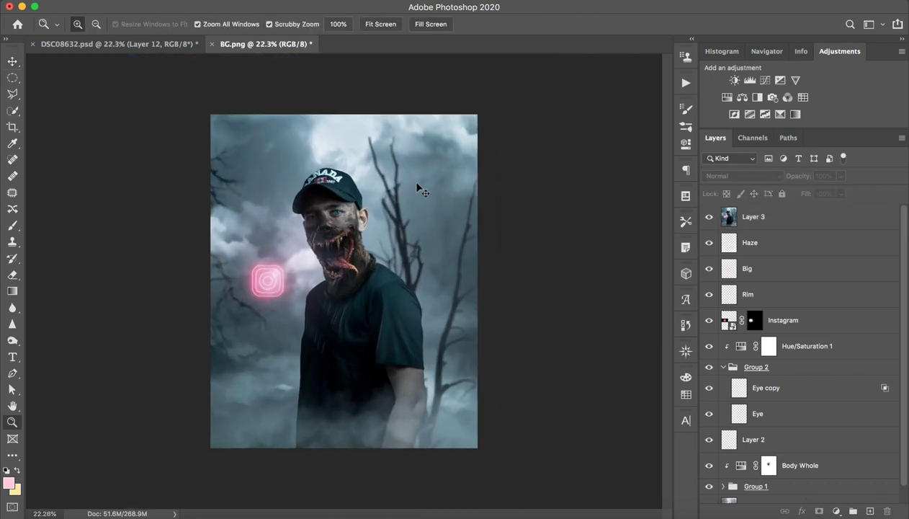
{"action": "key", "text": "v"}
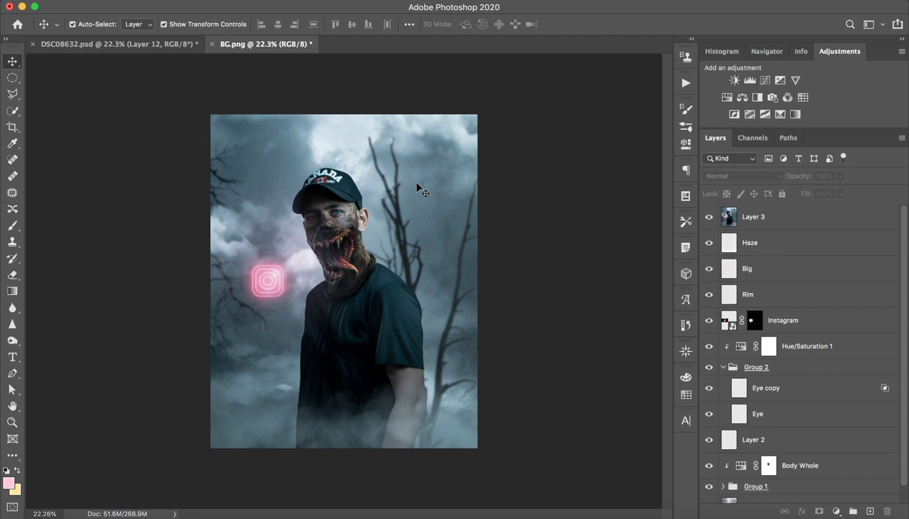